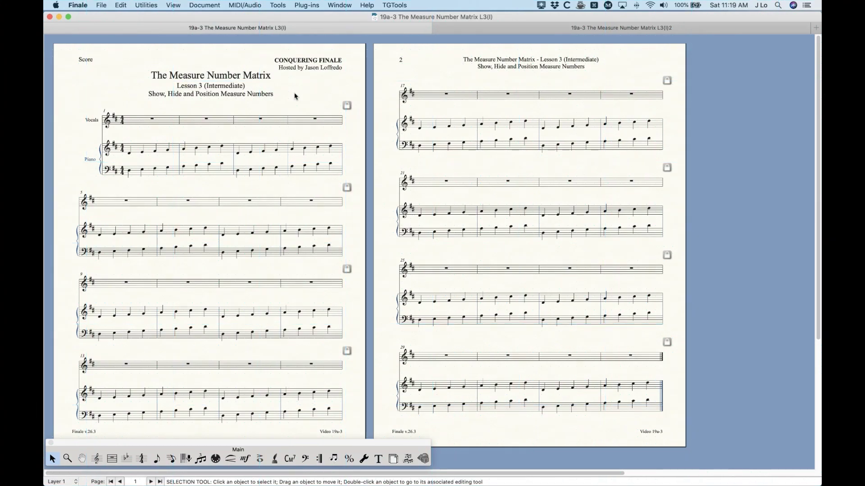
Examine the score's measure number region settings from the first measure, leaving them as they are.
{"action": "key", "text": "super"}
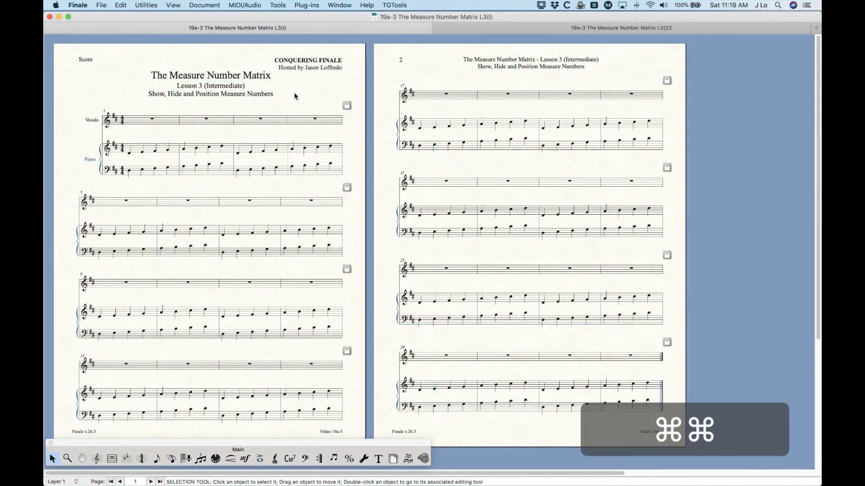
{"action": "key", "text": "super+equal"}
{"action": "key", "text": "super+equal"}
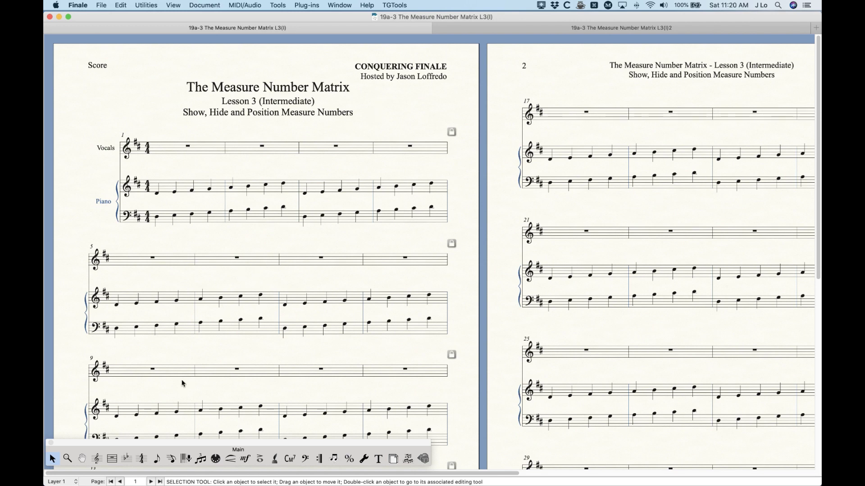
{"action": "left_click", "coordinate": [112, 458]}
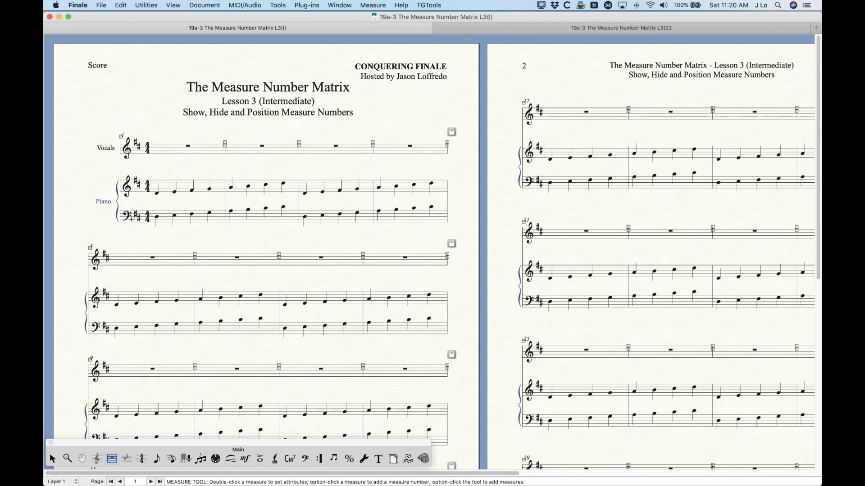
{"action": "double_click", "coordinate": [155, 164], "text": "alt"}
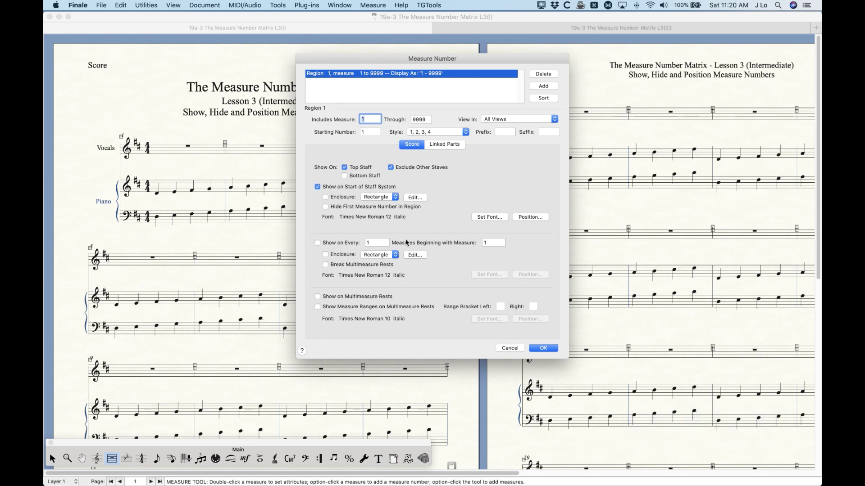
{"action": "left_click", "coordinate": [510, 348]}
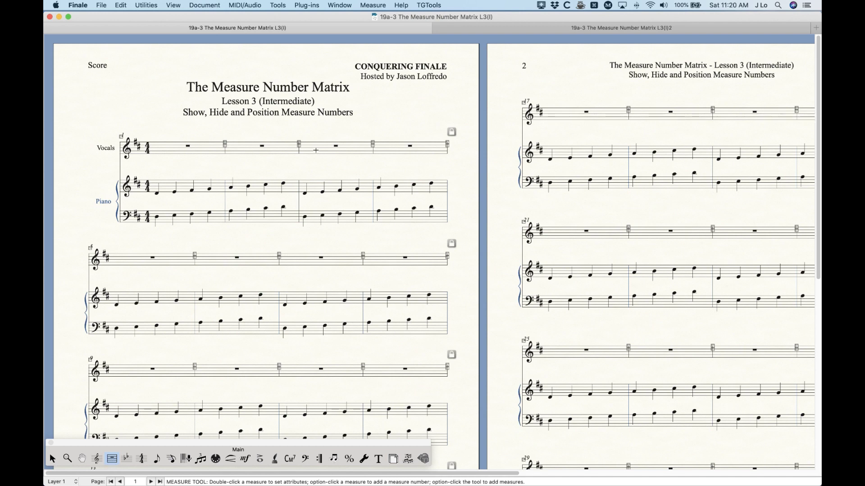
Show the measure number on measure 3 of the Vocals staff and return to the Selection tool.
{"action": "left_click", "coordinate": [317, 150]}
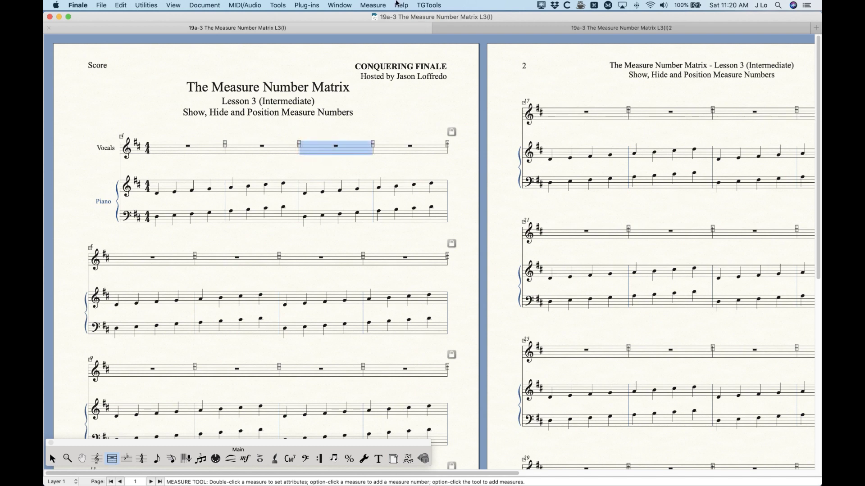
{"action": "left_click", "coordinate": [375, 5]}
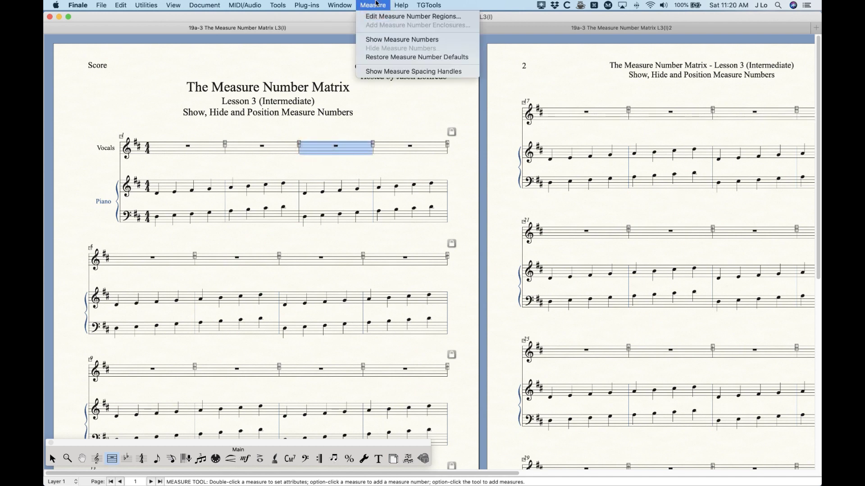
{"action": "left_click", "coordinate": [383, 40]}
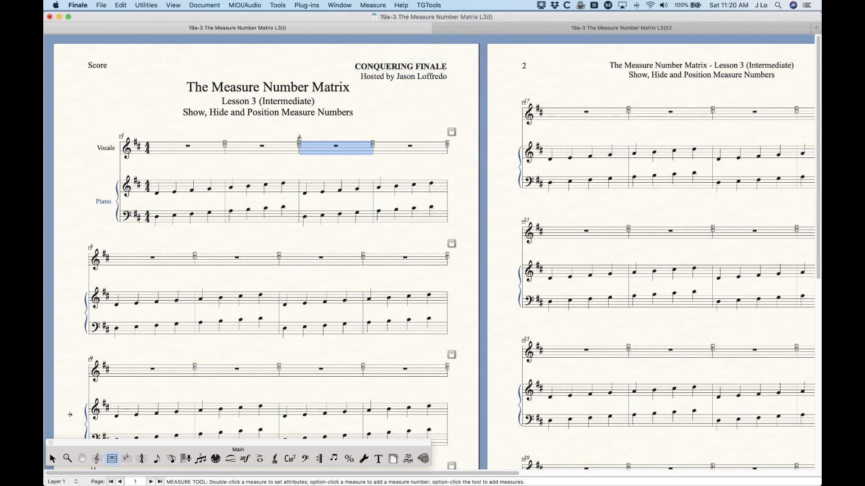
{"action": "left_click", "coordinate": [52, 459]}
{"action": "left_click", "coordinate": [327, 132]}
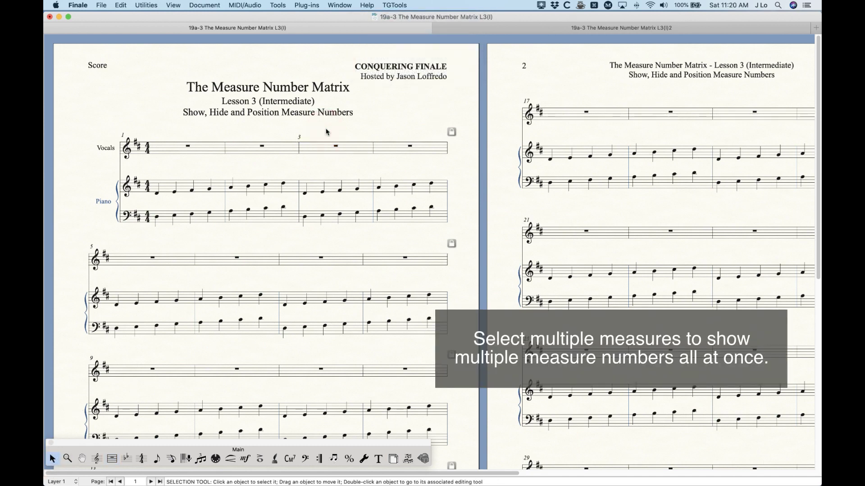
Examine the position settings for measure numbers shown on every measure in Region 1, discarding any change.
{"action": "key", "text": "super+equal"}
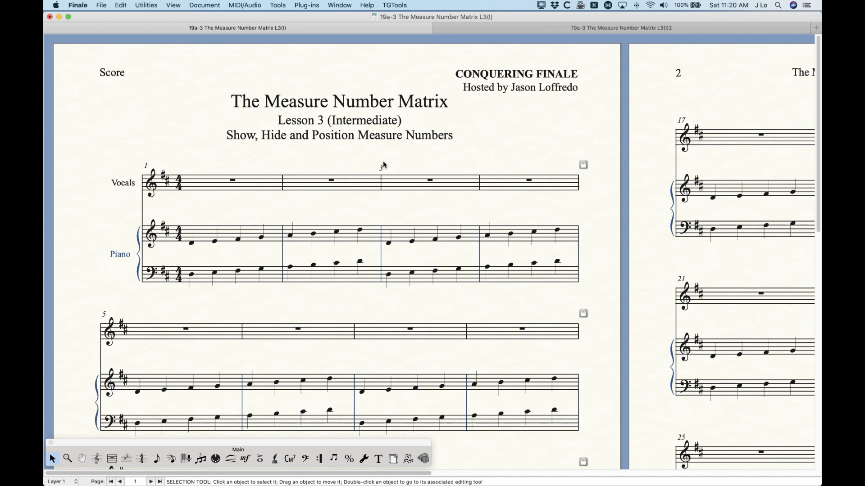
{"action": "key", "text": "alt+m"}
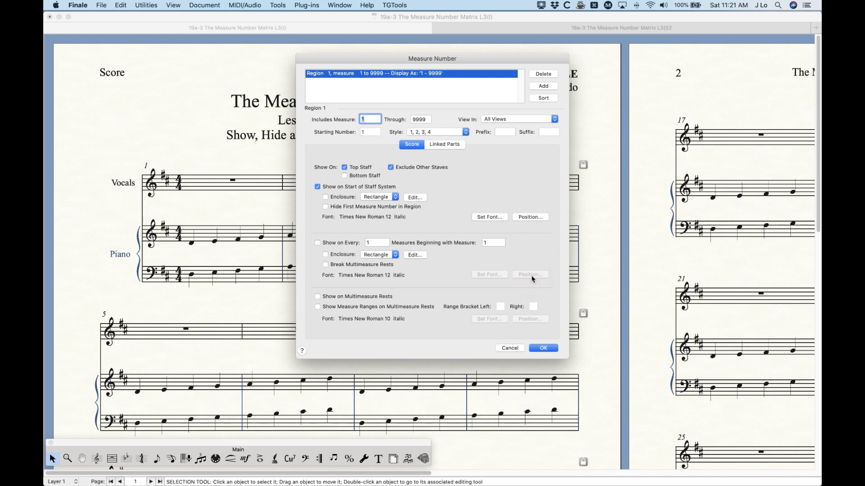
{"action": "left_click", "coordinate": [317, 243]}
{"action": "left_click", "coordinate": [524, 274]}
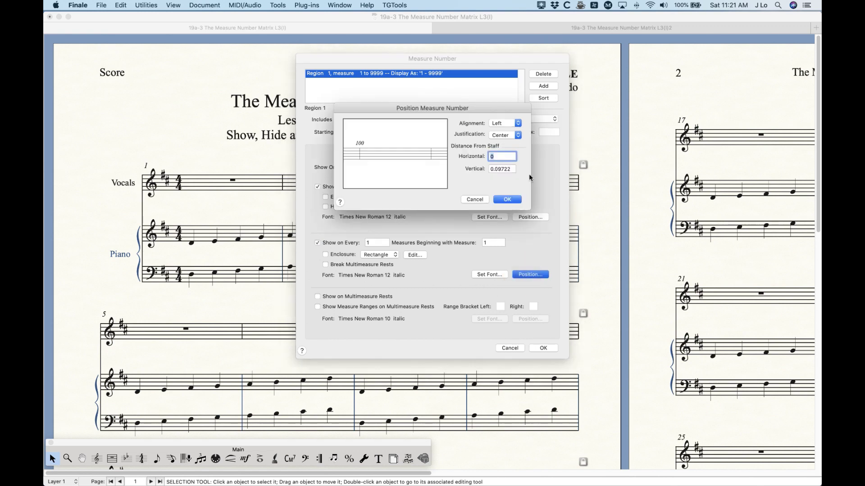
{"action": "left_click", "coordinate": [474, 199]}
{"action": "left_click", "coordinate": [335, 246]}
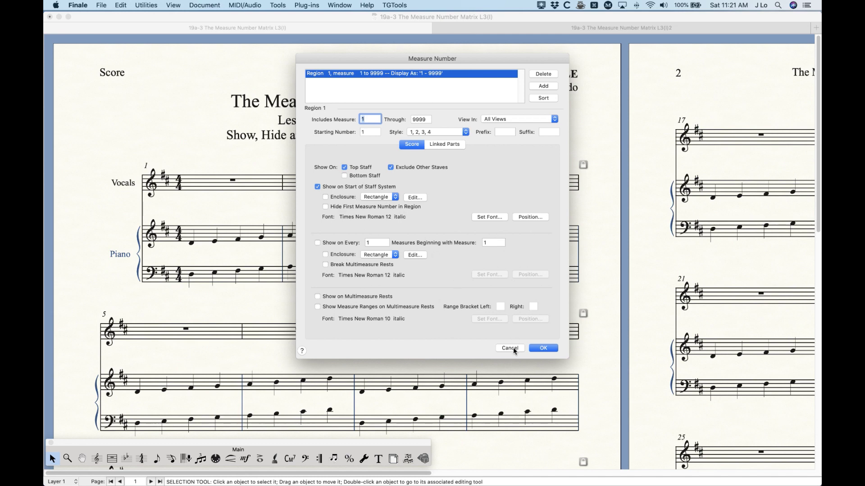
{"action": "left_click", "coordinate": [543, 349]}
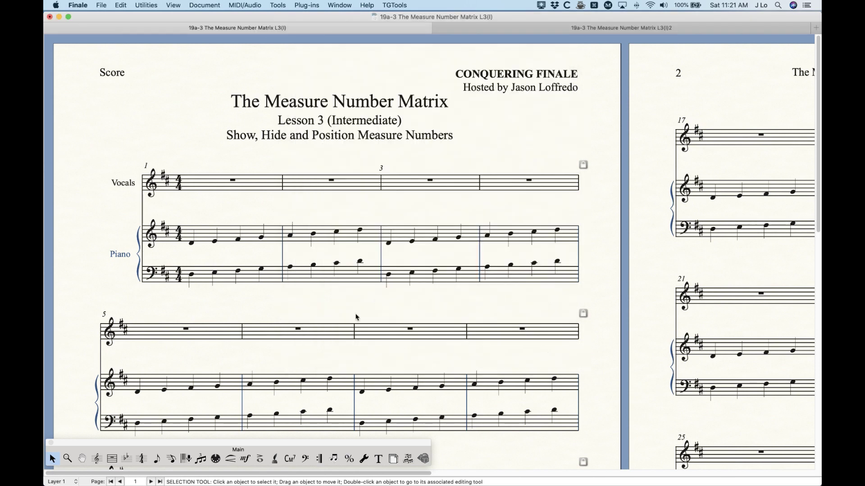
Undo showing the measure number on measure 3.
{"action": "left_click", "coordinate": [255, 160]}
{"action": "key", "text": "super+z"}
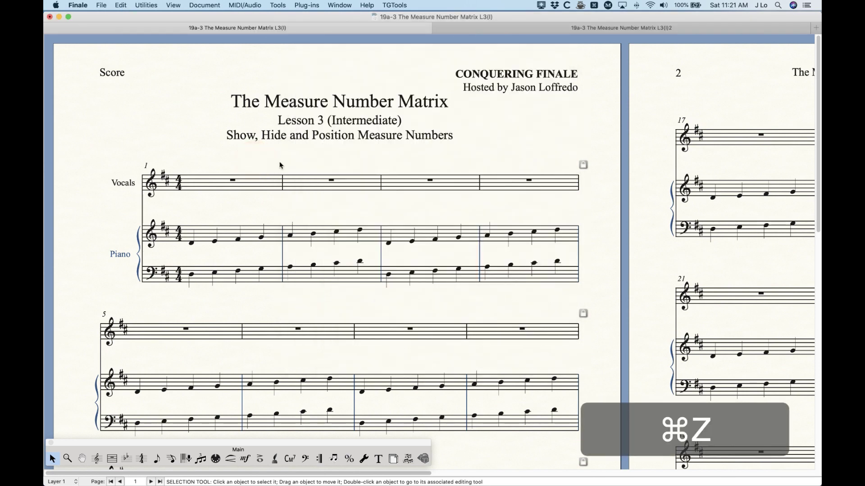
Try to show the measure number for measure 3 from the Piano's treble staff, and undo it.
{"action": "left_click", "coordinate": [112, 458]}
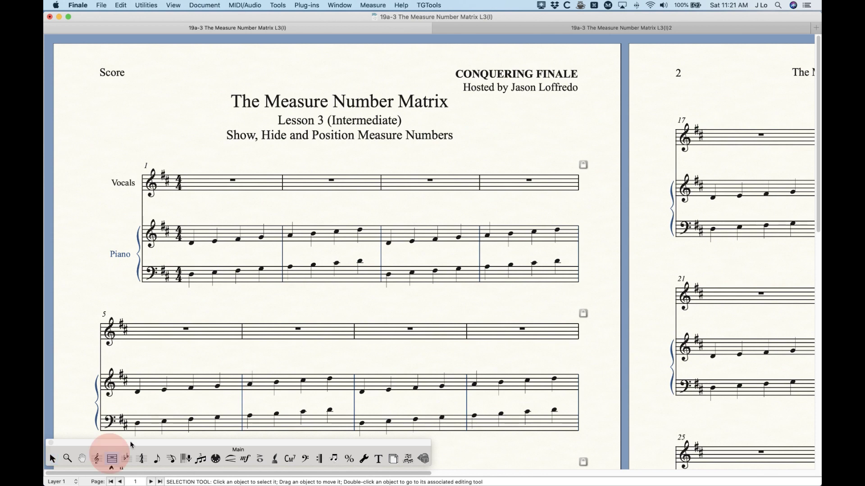
{"action": "left_click", "coordinate": [402, 181]}
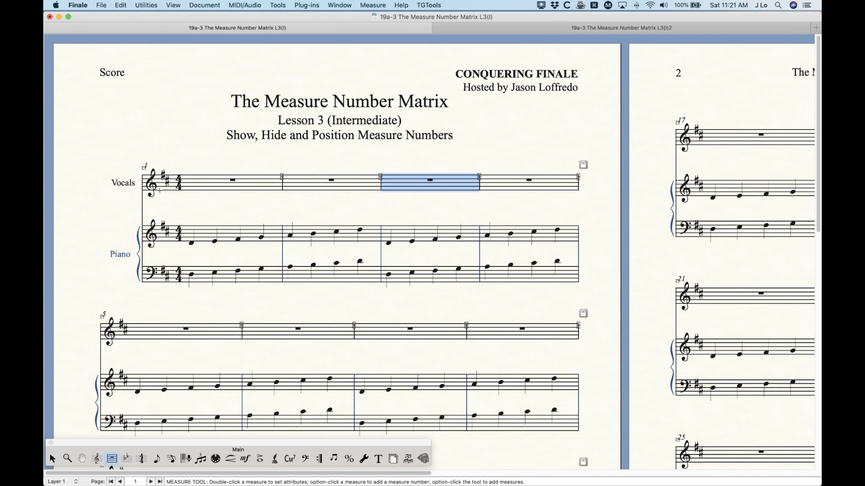
{"action": "left_click", "coordinate": [408, 239]}
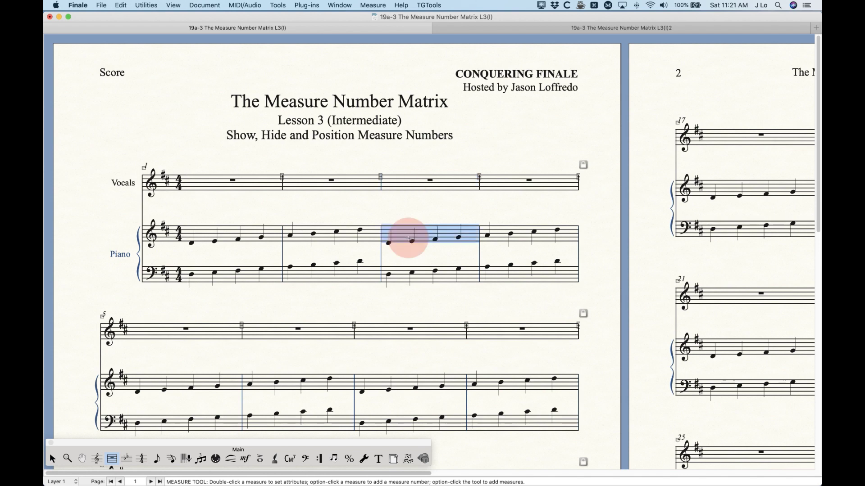
{"action": "left_click", "coordinate": [373, 5]}
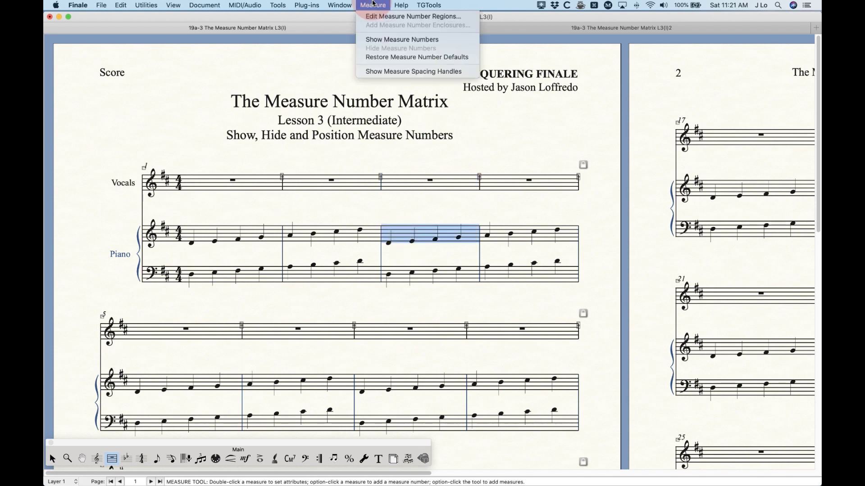
{"action": "left_click", "coordinate": [382, 40]}
{"action": "key", "text": "super+z"}
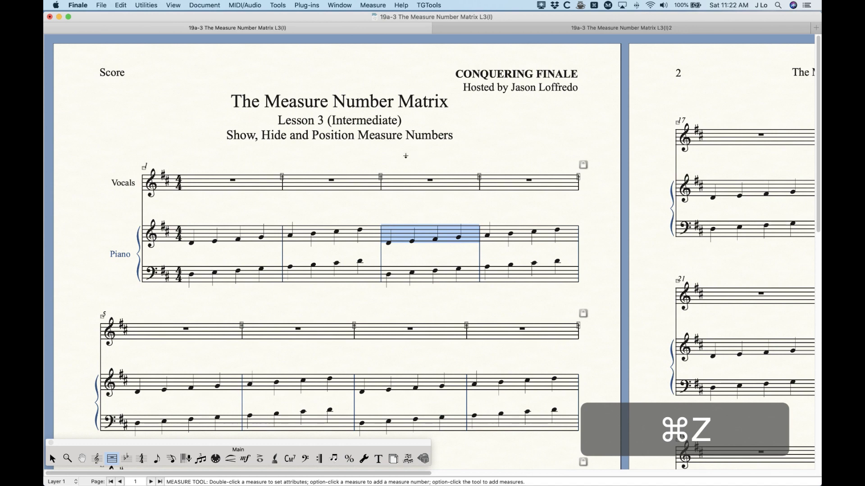
Show the measure number for measure 3 with only the Vocals staff selected.
{"action": "left_click", "coordinate": [405, 183]}
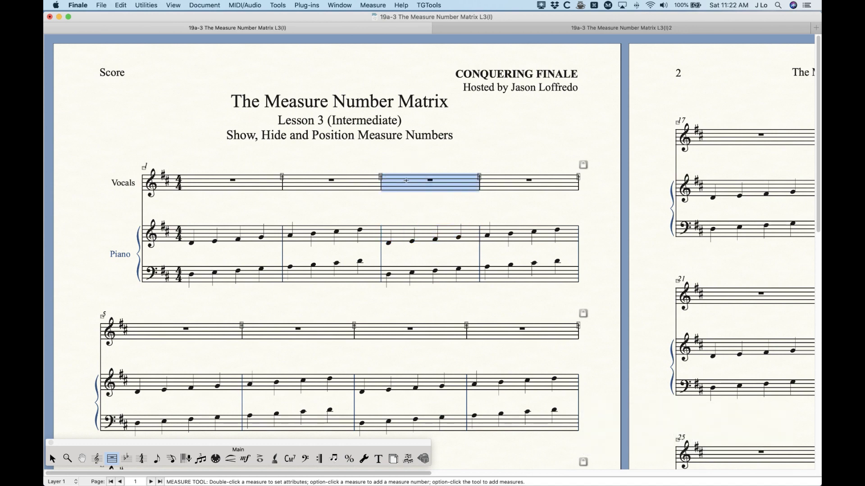
{"action": "left_click", "coordinate": [373, 5]}
{"action": "left_click", "coordinate": [380, 37]}
{"action": "left_click", "coordinate": [408, 164]}
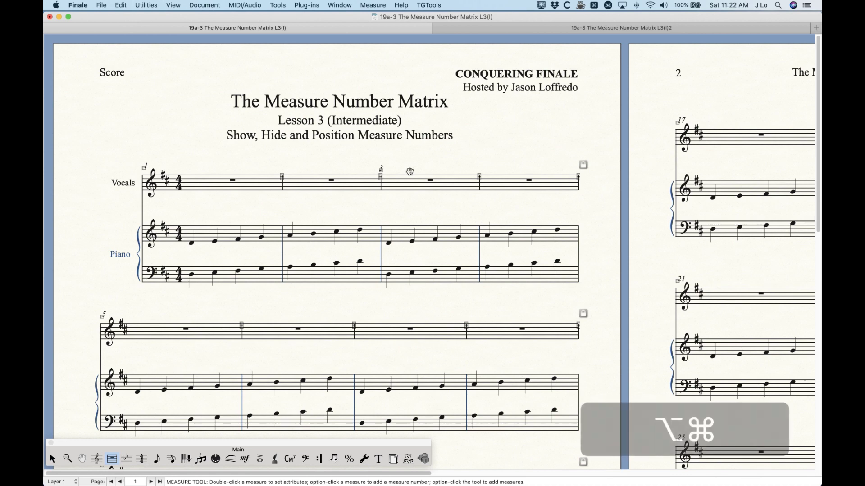
Check measure 3 for its number in the Vocals and Piano linked parts, and return to the score.
{"action": "key", "text": "alt+super+period"}
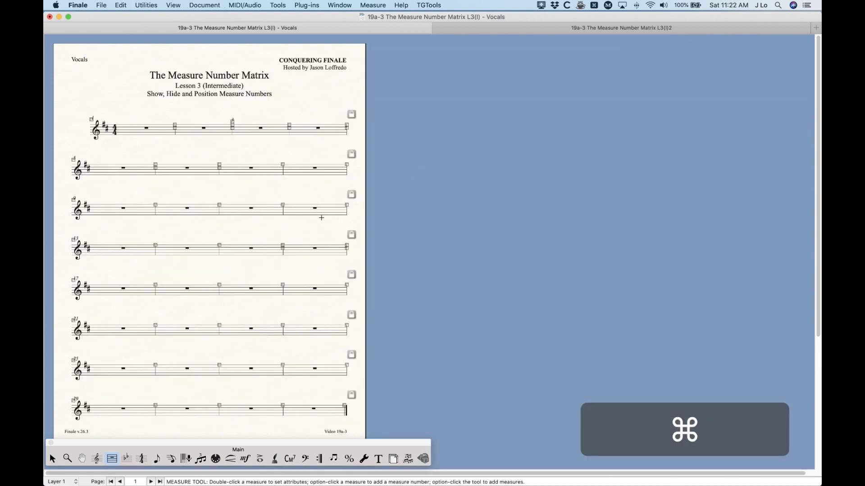
{"action": "key", "text": "super+equal"}
{"action": "key", "text": "super+equal"}
{"action": "left_click", "coordinate": [53, 458]}
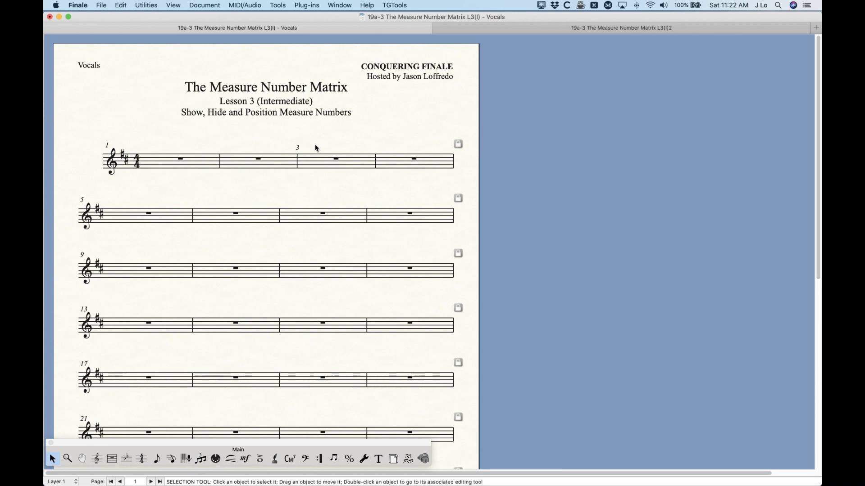
{"action": "key", "text": "alt+super+period"}
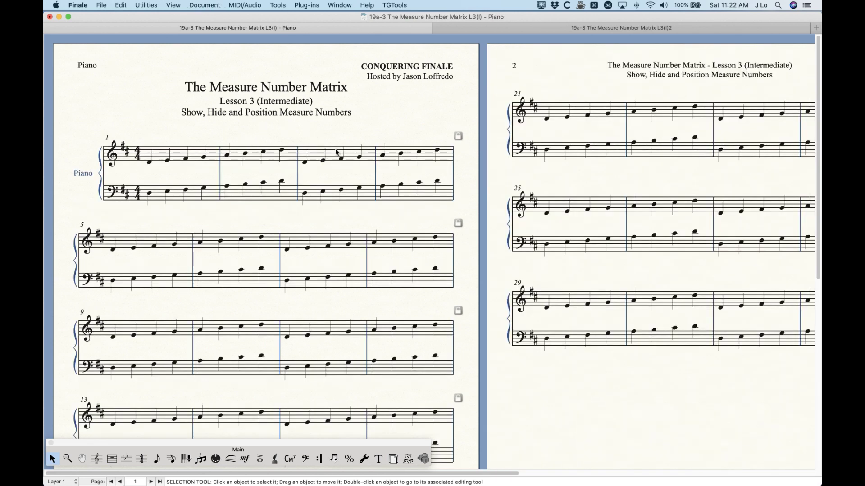
{"action": "key", "text": "alt+super+period"}
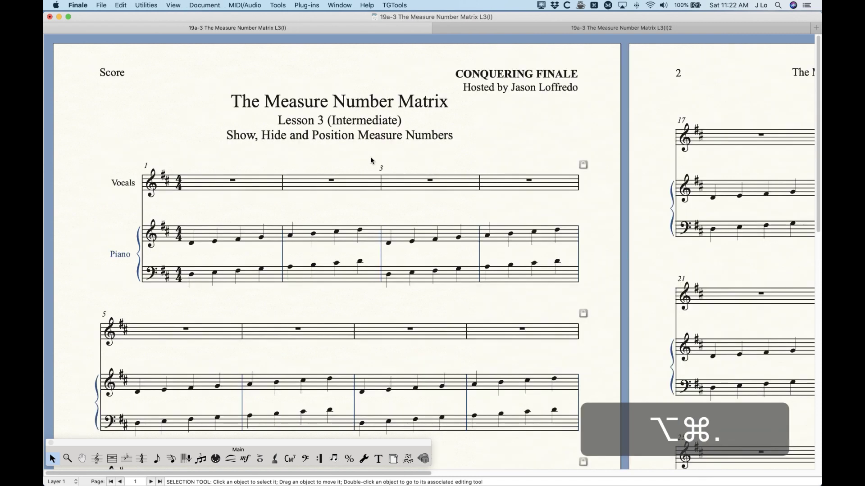
Undo the Vocals-only measure number, and show the number for measure 3 on the Vocals and both Piano staves together.
{"action": "key", "text": "m"}
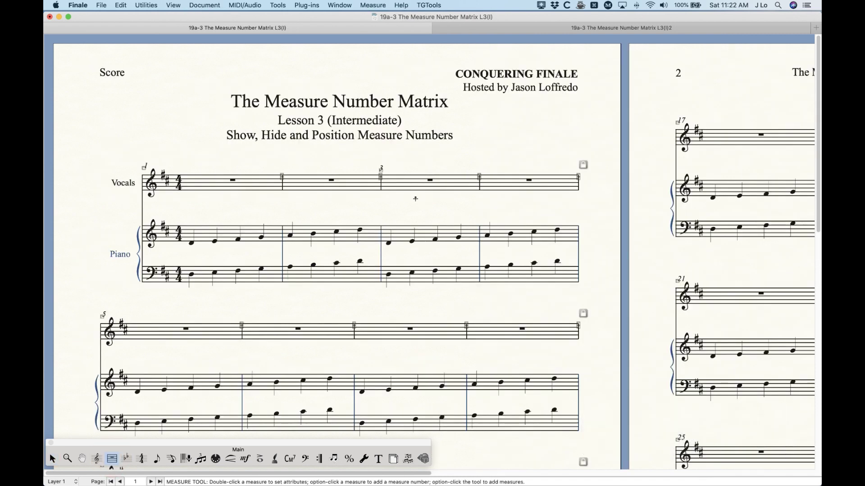
{"action": "left_click", "coordinate": [406, 180]}
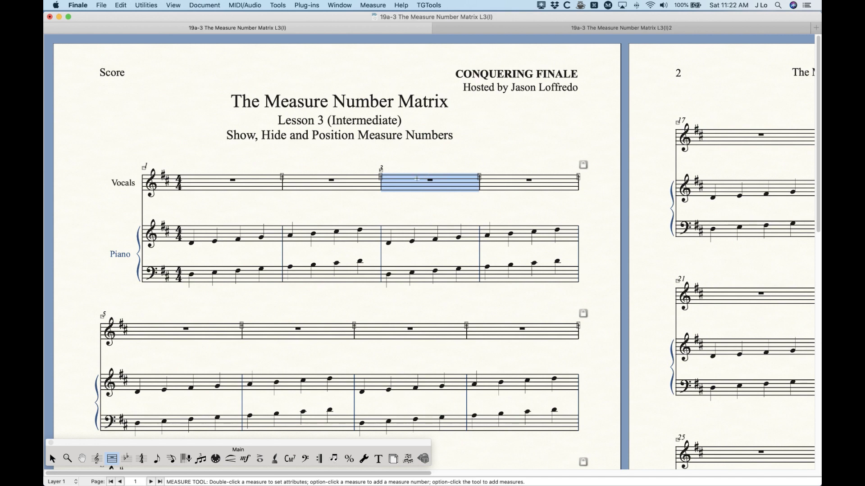
{"action": "key", "text": "super+z"}
{"action": "left_click", "coordinate": [423, 287], "text": "shift"}
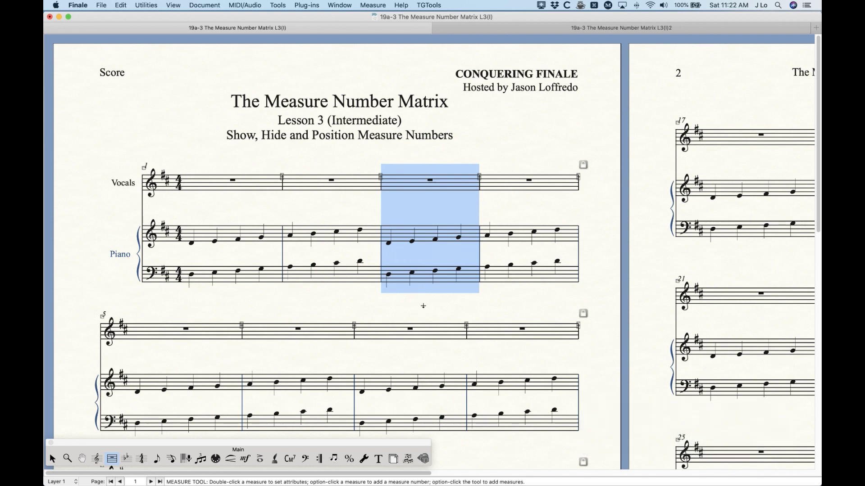
{"action": "left_click", "coordinate": [373, 5]}
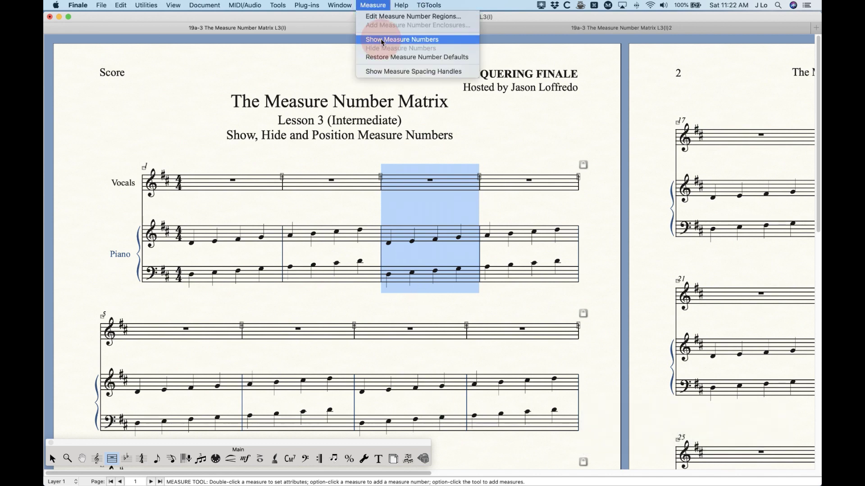
{"action": "left_click", "coordinate": [383, 38]}
{"action": "left_click", "coordinate": [423, 171]}
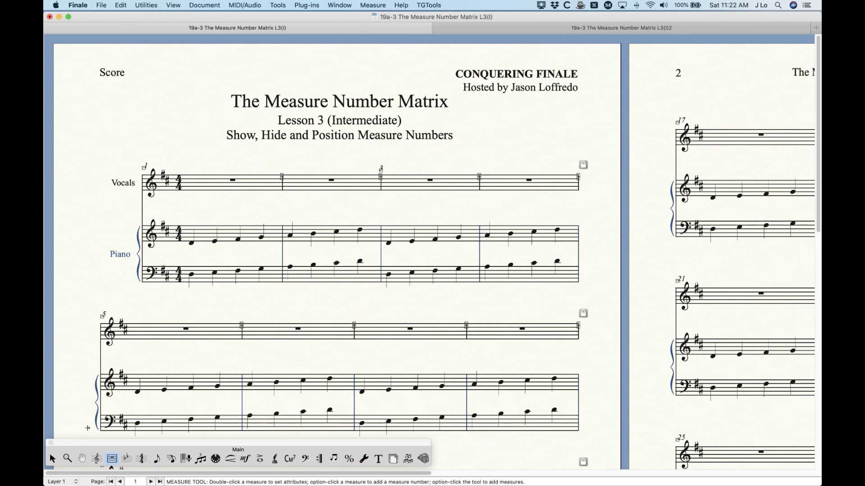
{"action": "left_click", "coordinate": [52, 458]}
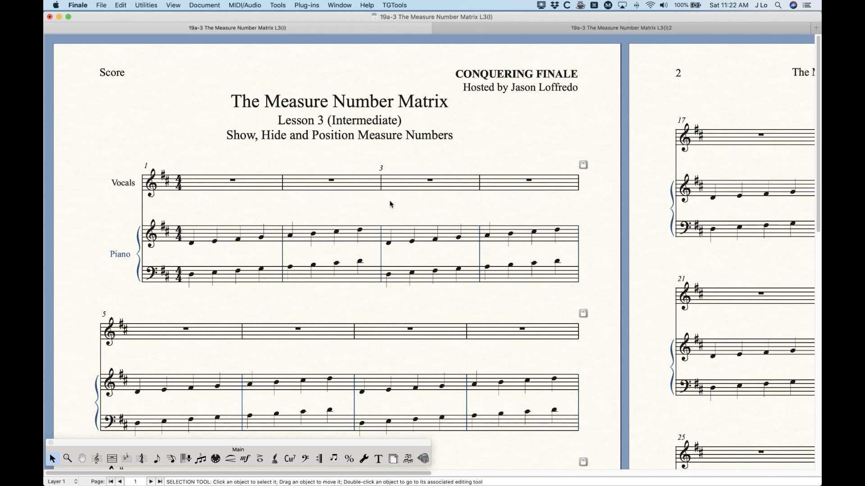
Compare the measure 3 number in the Vocals and Piano parts, and return to the full score.
{"action": "key", "text": "alt+super+period"}
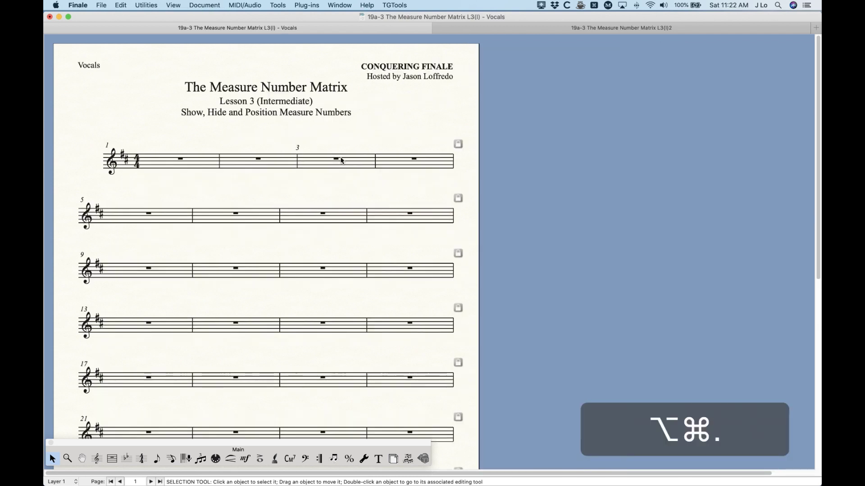
{"action": "key", "text": "alt+super+period"}
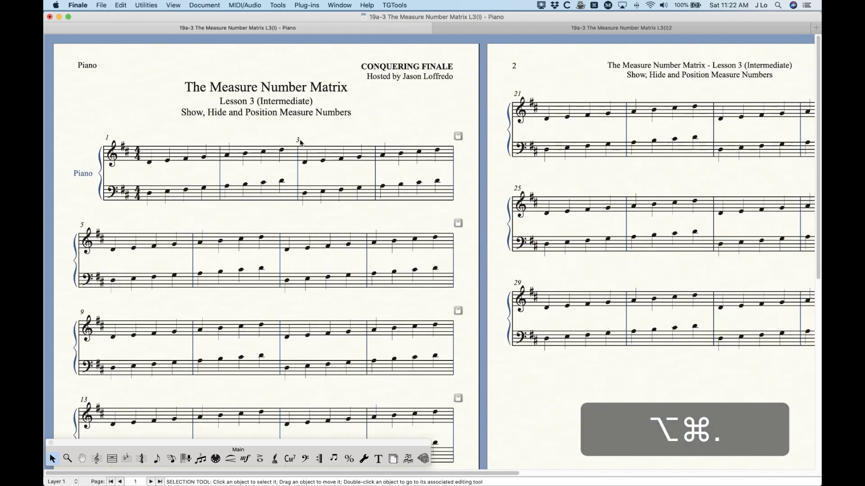
{"action": "key", "text": "alt+super+period"}
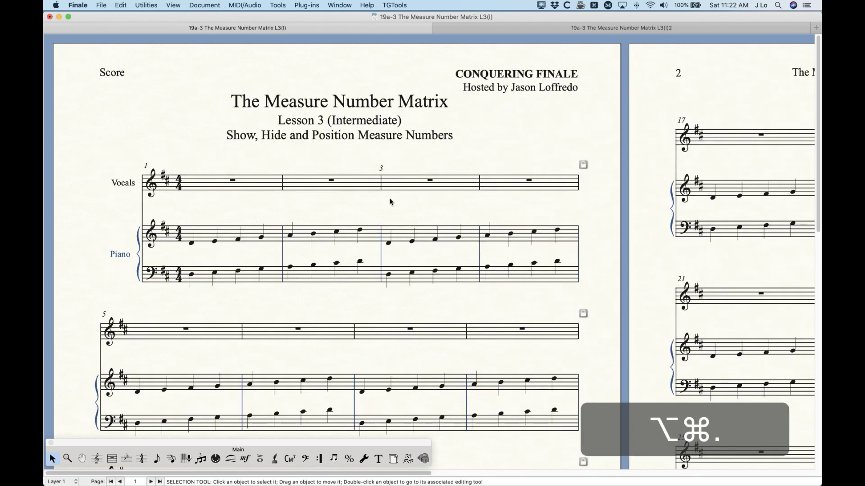
Undo the measure 3 number shown on the Vocals and Piano staves.
{"action": "left_click", "coordinate": [112, 459]}
{"action": "key", "text": "super+z"}
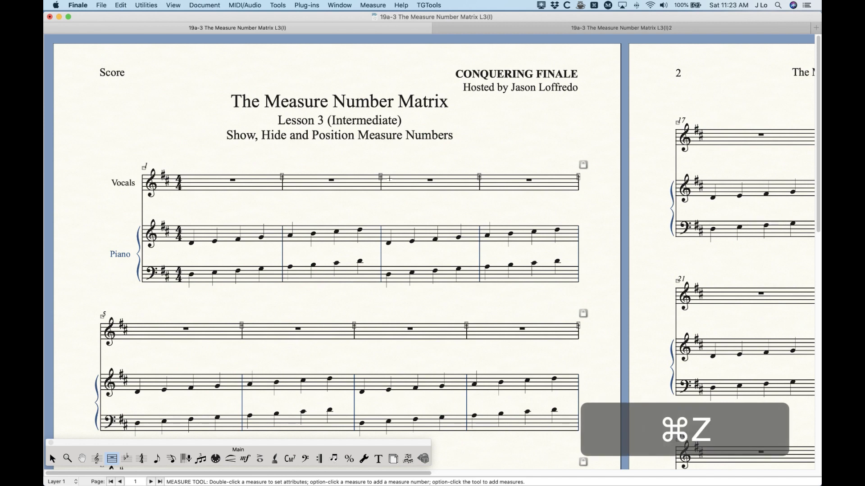
{"action": "double_click", "coordinate": [421, 197]}
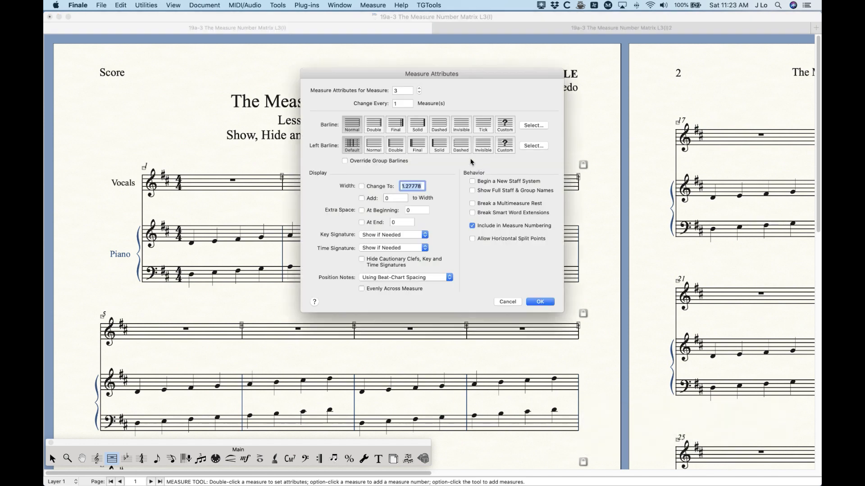
{"action": "left_click", "coordinate": [507, 301]}
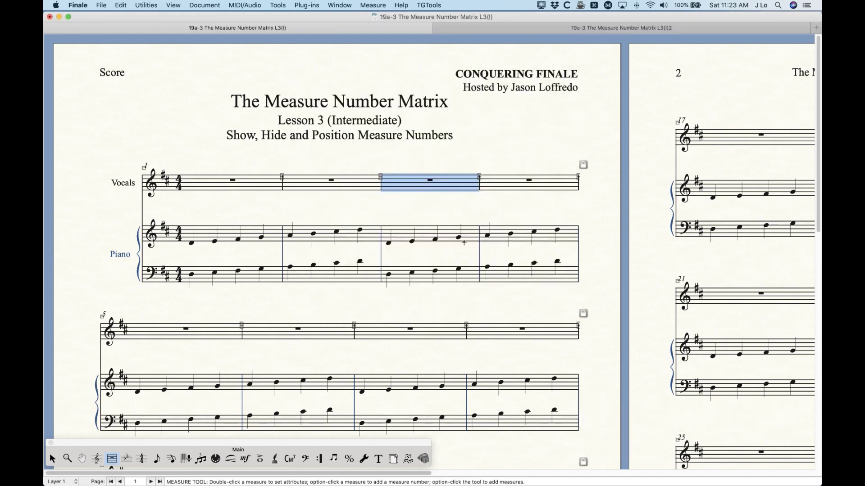
{"action": "left_click", "coordinate": [416, 255], "text": "shift"}
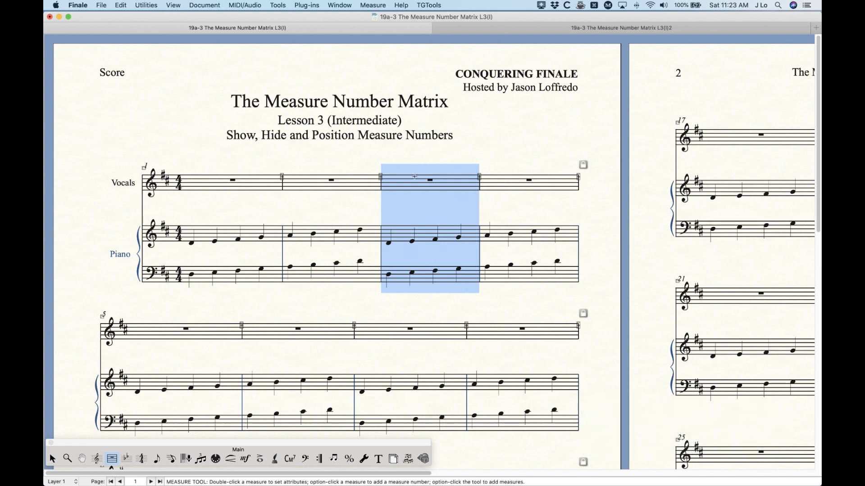
{"action": "left_click", "coordinate": [414, 157]}
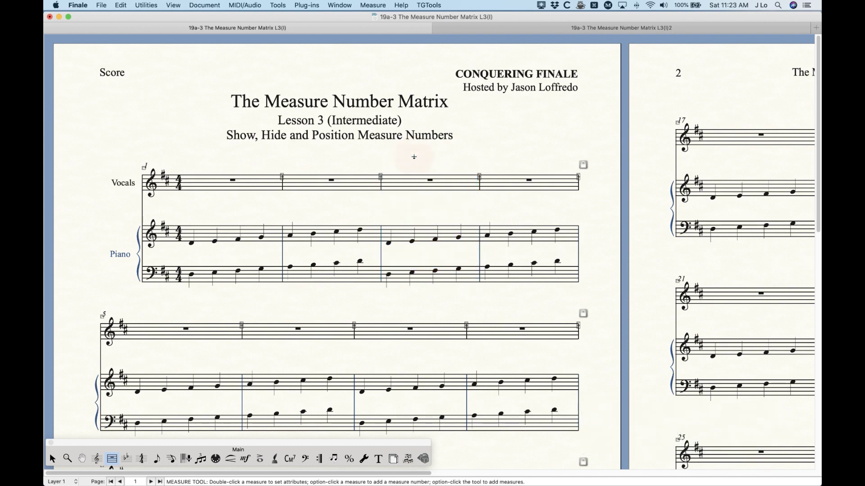
Switch to the Vocals linked part and show the measure number for measure 3 there.
{"action": "key", "text": "alt+super+period"}
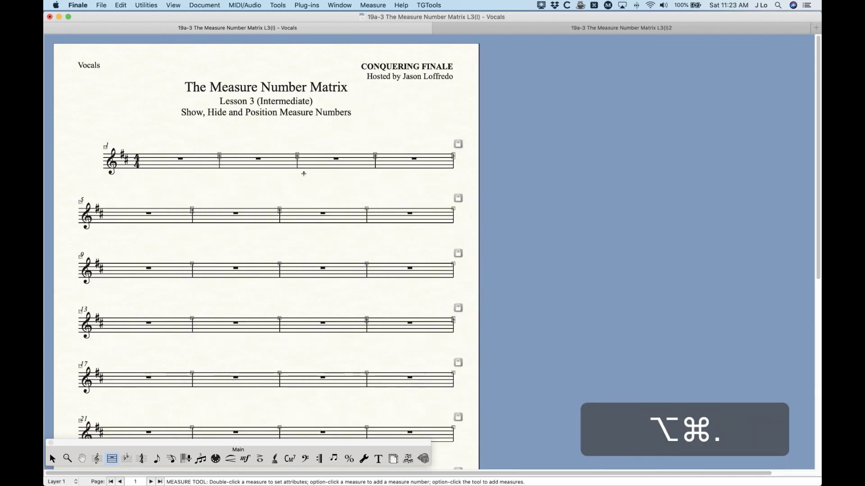
{"action": "left_click", "coordinate": [321, 169]}
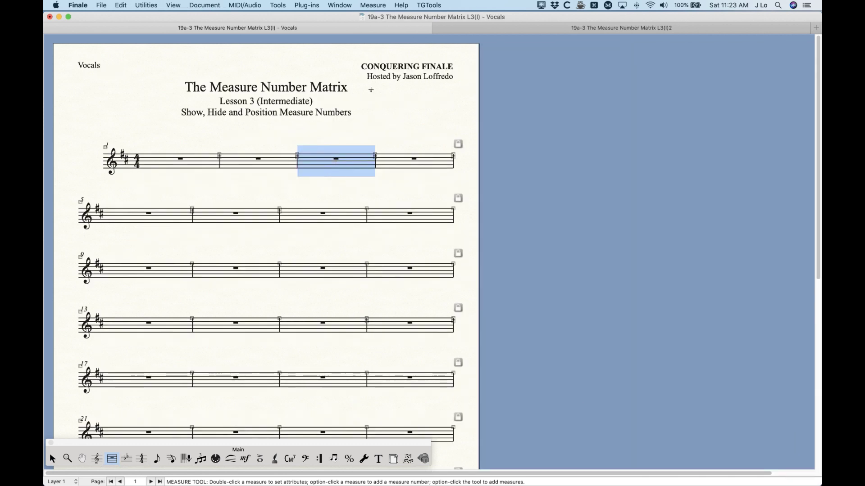
{"action": "left_click", "coordinate": [373, 5]}
{"action": "left_click", "coordinate": [396, 37]}
{"action": "left_click", "coordinate": [357, 133]}
{"action": "left_click", "coordinate": [52, 459]}
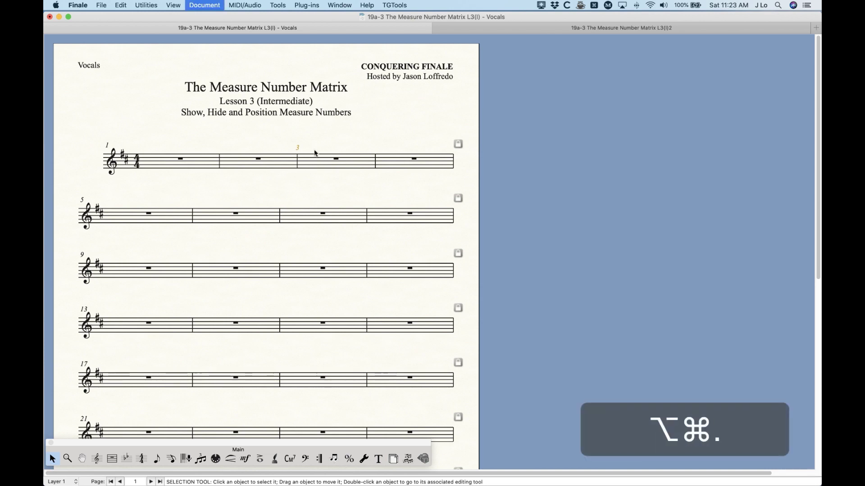
Check measure 3 for its number in the Piano part and the full score, and return to the Vocals part.
{"action": "key", "text": "alt+super+period"}
{"action": "left_click", "coordinate": [318, 156]}
{"action": "left_click", "coordinate": [382, 131]}
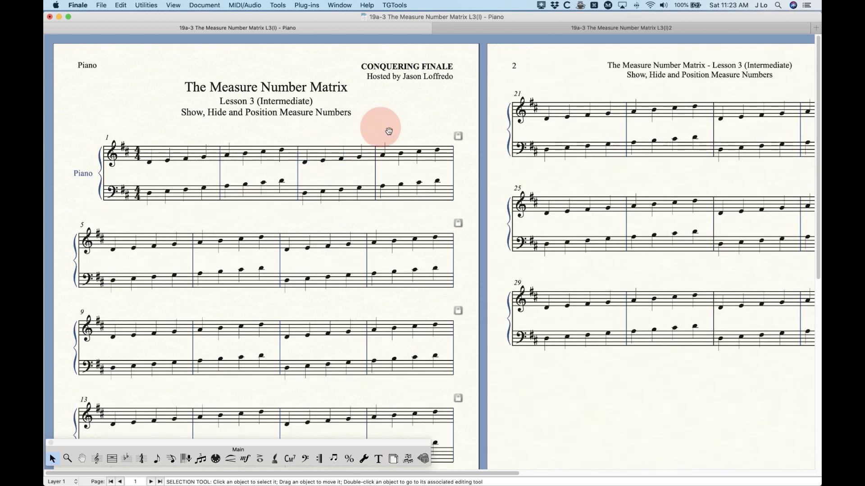
{"action": "key", "text": "alt+super+period"}
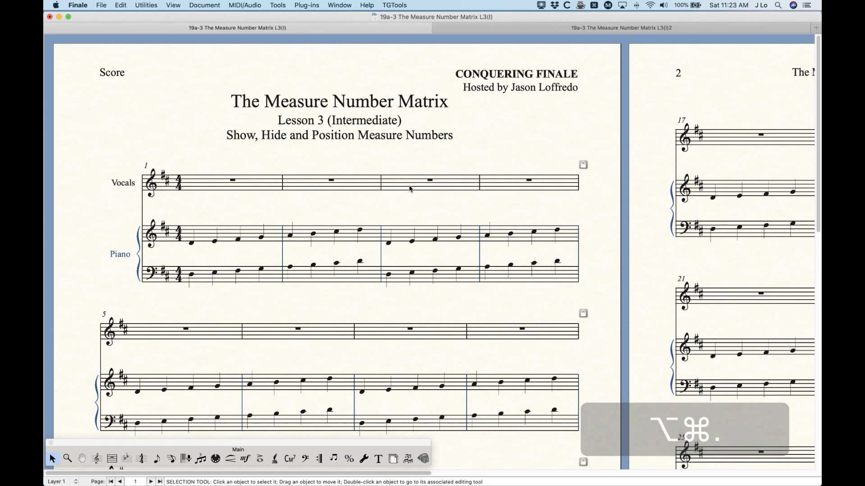
{"action": "key", "text": "alt+super+period"}
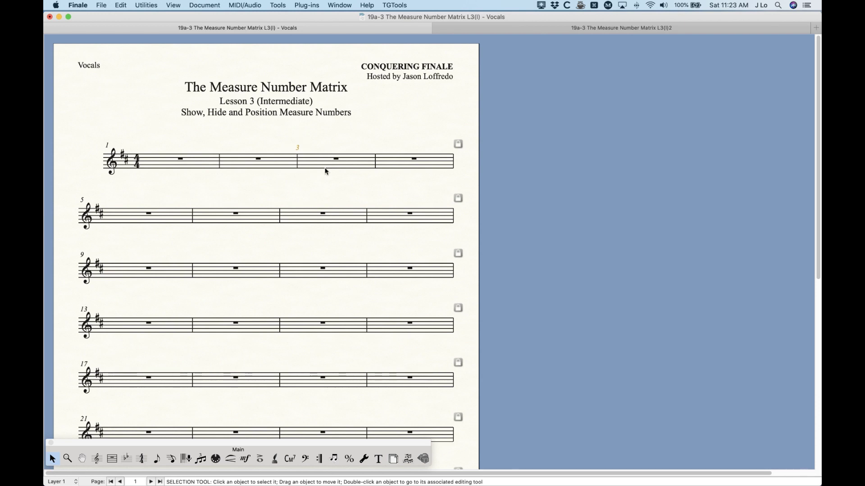
Undo the measure number made in the Vocals part, and show the number for measure 3 on the Vocals staff in the score.
{"action": "key", "text": "super+z"}
{"action": "key", "text": "alt+super+slash"}
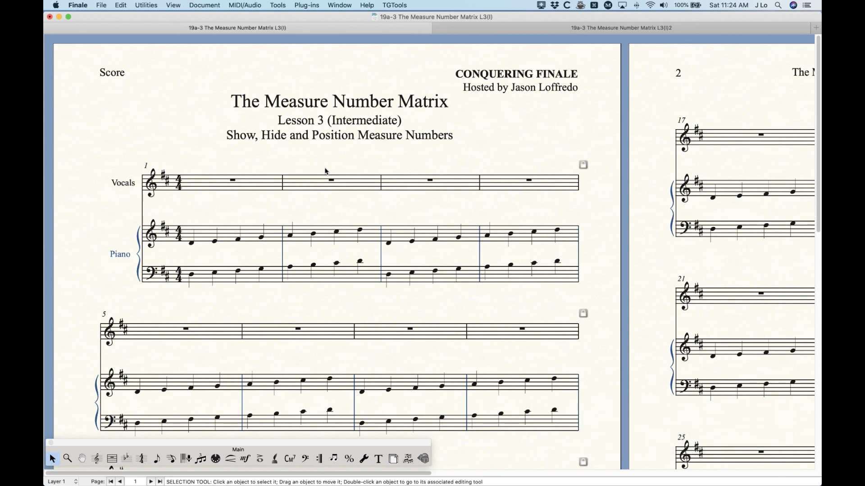
{"action": "left_click", "coordinate": [112, 458]}
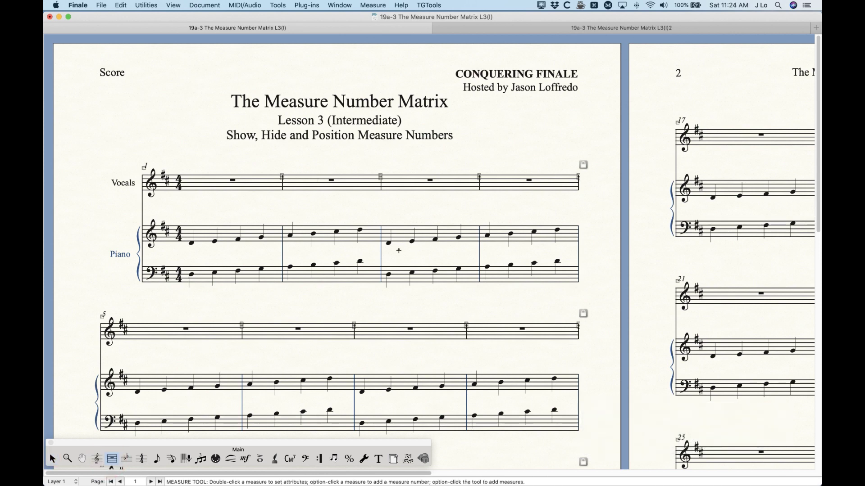
{"action": "left_click", "coordinate": [408, 186]}
{"action": "left_click", "coordinate": [380, 5]}
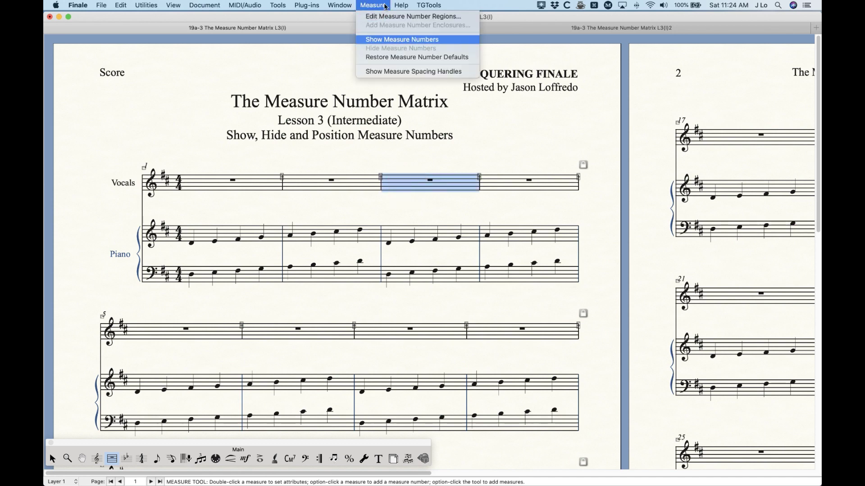
{"action": "left_click", "coordinate": [448, 159]}
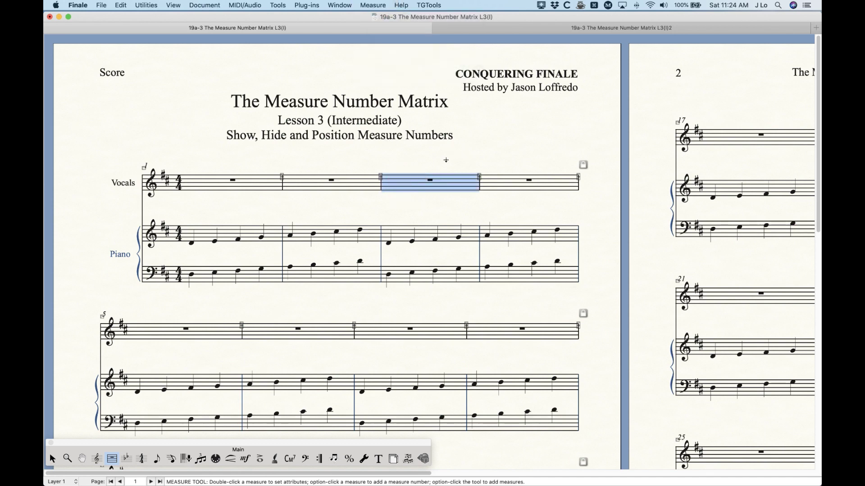
{"action": "left_click", "coordinate": [413, 149]}
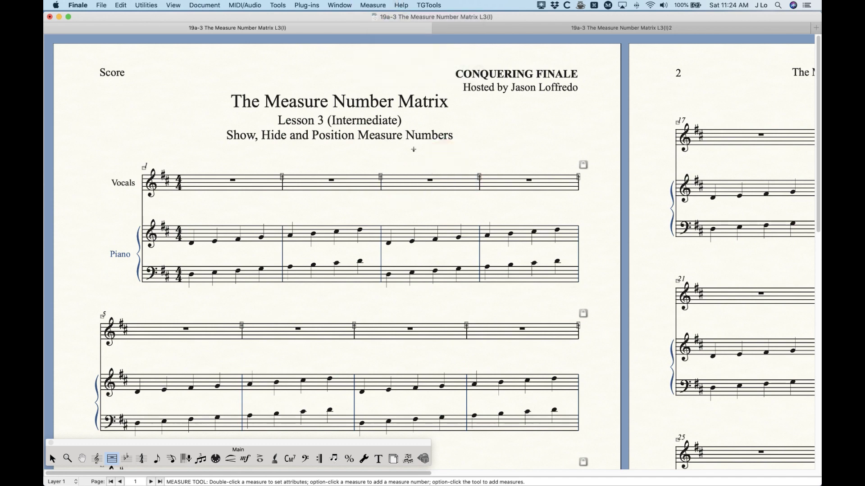
{"action": "left_click", "coordinate": [407, 181], "text": "alt"}
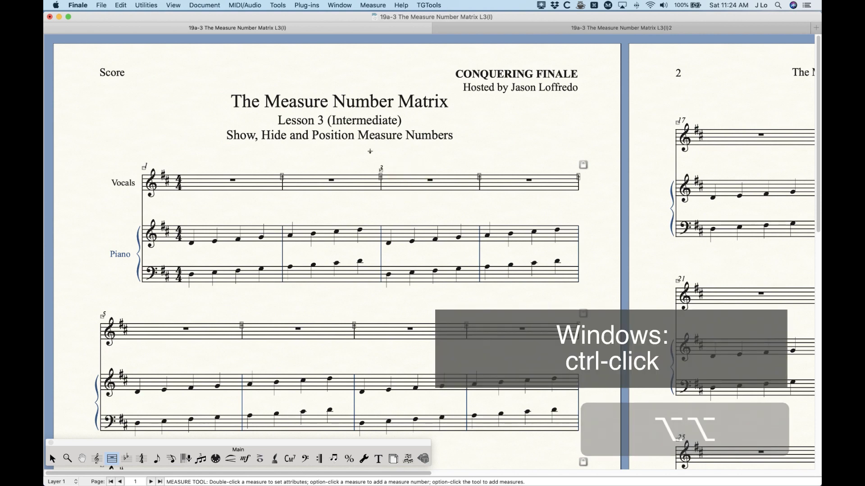
Compare the measure 3 number in the Vocals part, the Piano part and the full score.
{"action": "key", "text": "alt+super+period"}
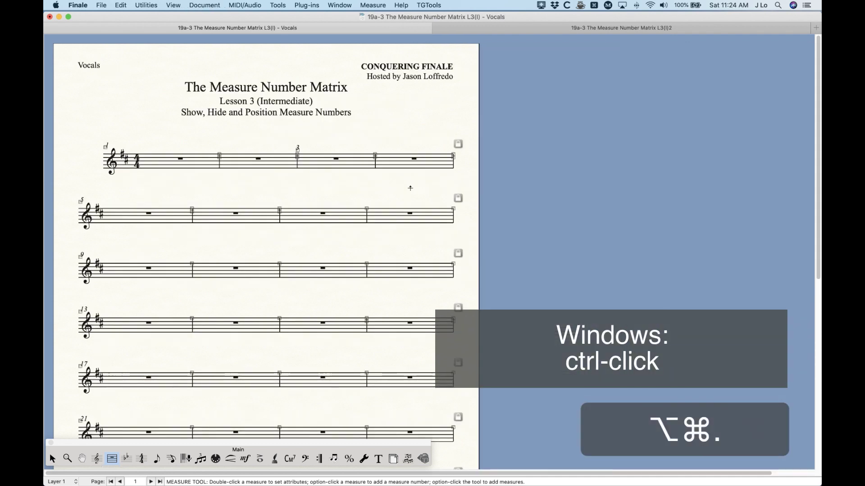
{"action": "key", "text": "alt+super+period"}
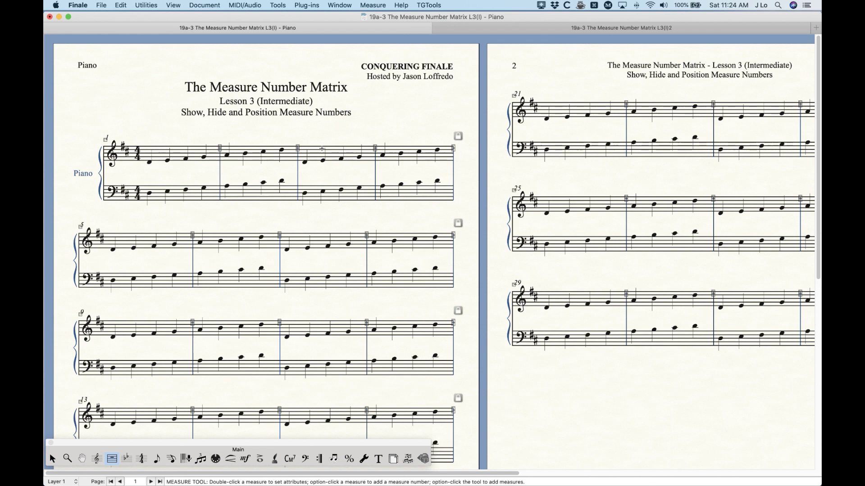
{"action": "key", "text": "alt+super+period"}
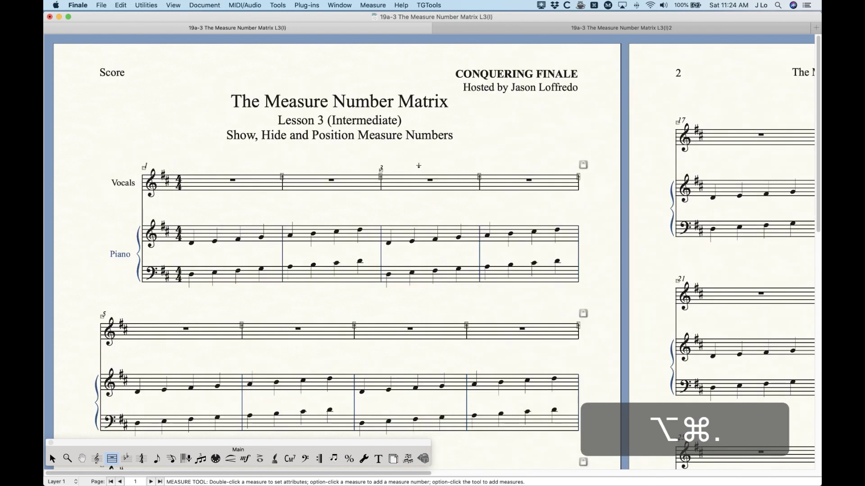
{"action": "key", "text": "alt+super+period"}
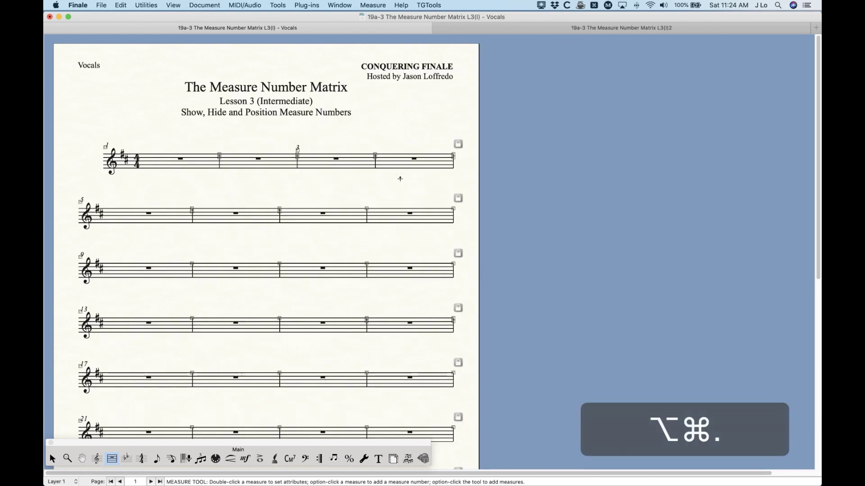
{"action": "key", "text": "alt+super+period"}
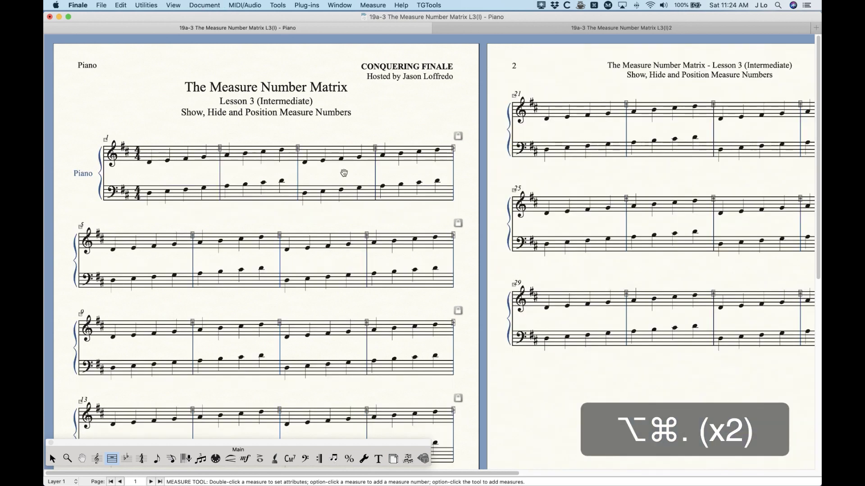
{"action": "key", "text": "alt+super+period"}
Undo the Vocals-only number, and show the number for measure 3 on all staves at once with the Measure tool.
{"action": "key", "text": "super+z"}
{"action": "key", "text": "alt+shift"}
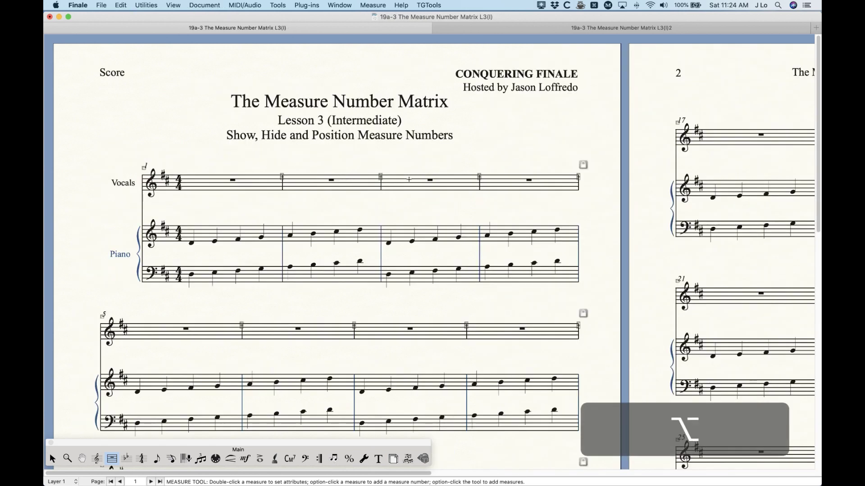
{"action": "left_click", "coordinate": [400, 181], "text": "alt+shift"}
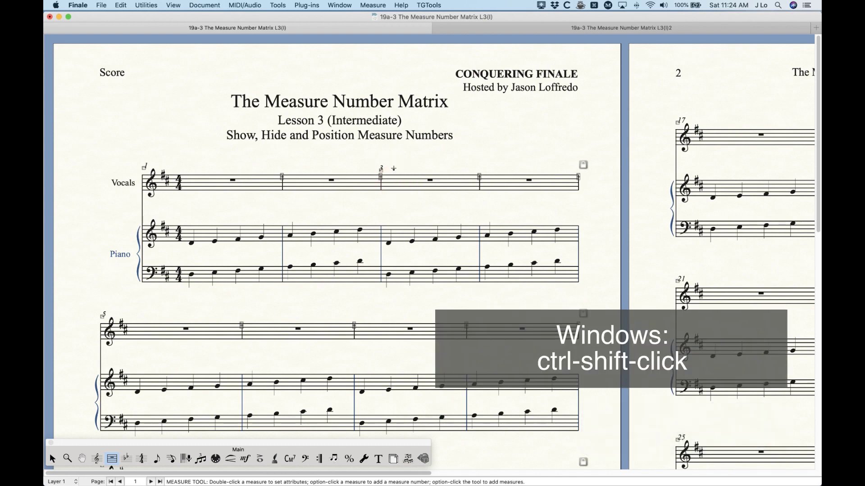
{"action": "left_click", "coordinate": [379, 5]}
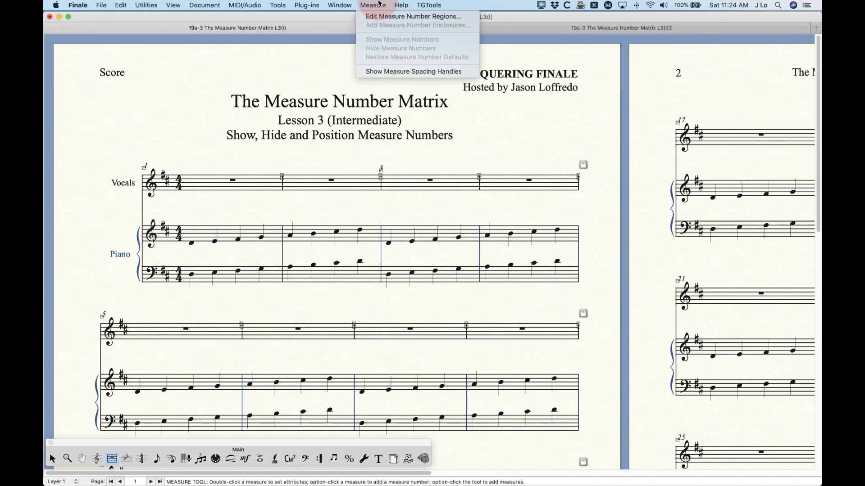
{"action": "left_click", "coordinate": [406, 60]}
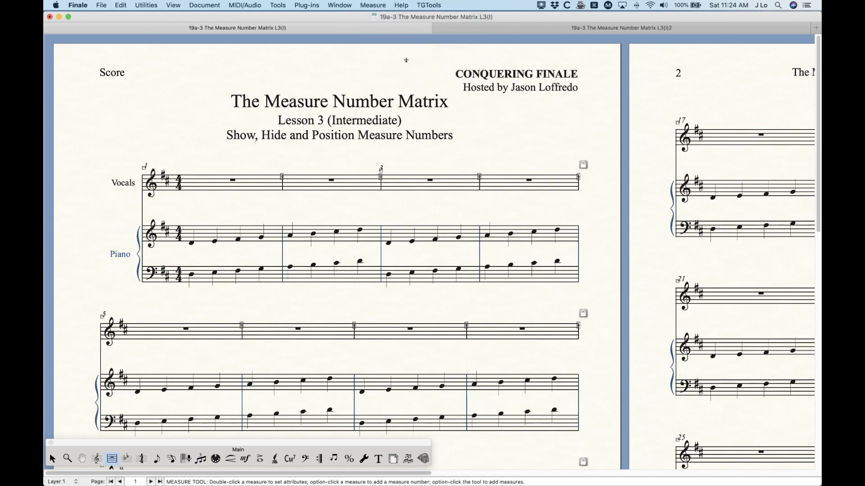
Check the measure 3 number in the Vocals and Piano parts, and undo it back in the score.
{"action": "key", "text": "alt+super+period"}
{"action": "key", "text": "alt+super+period"}
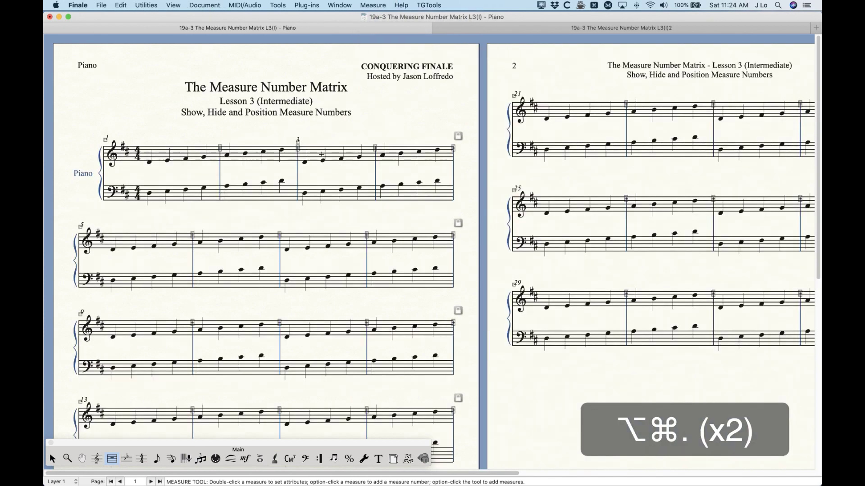
{"action": "key", "text": "alt+super+period"}
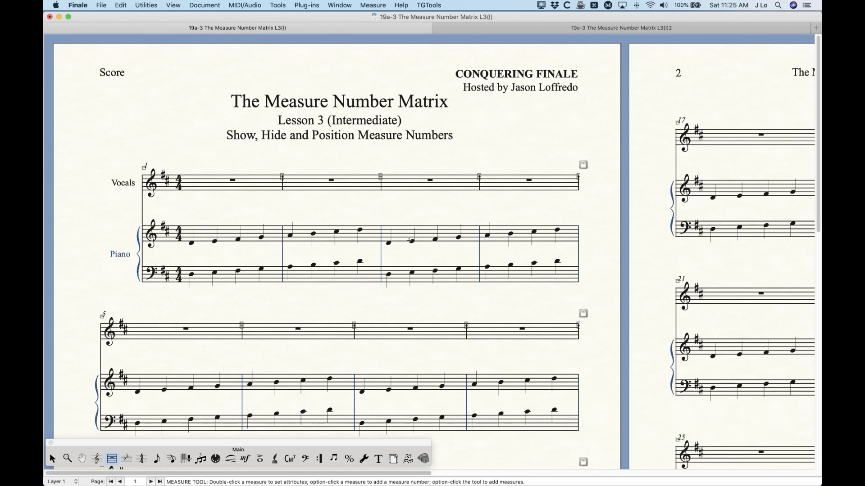
Show the measure number for measure 3 on the upper Piano staff, and open the Piano part.
{"action": "left_click", "coordinate": [405, 236], "text": "alt"}
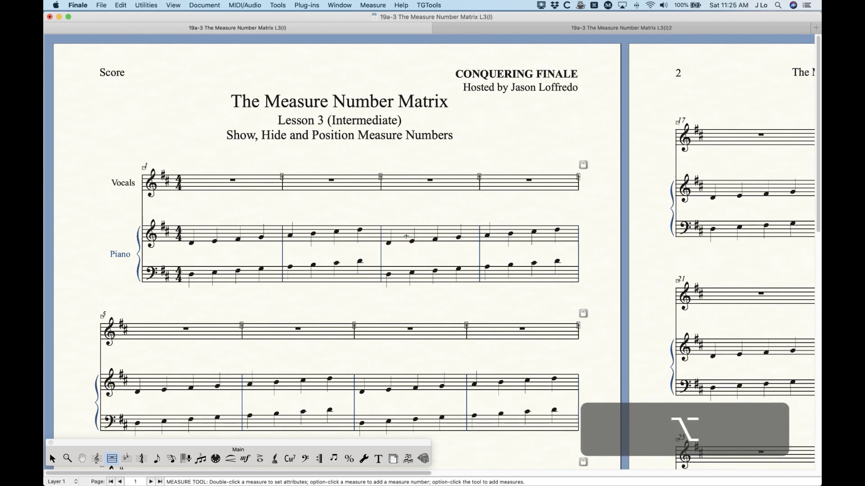
{"action": "key", "text": "alt+super+period"}
{"action": "key", "text": "alt+super+period"}
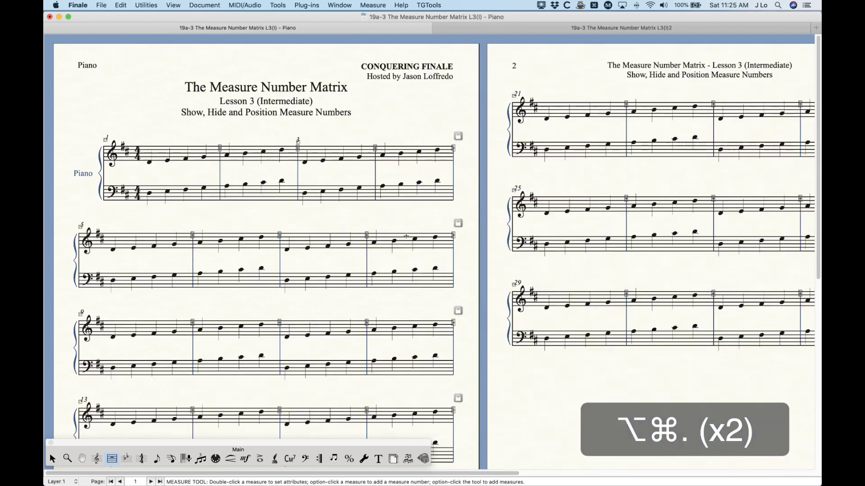
Examine measure 3 in the Piano part, compare it with the score and Vocals part, and return to the score.
{"action": "left_click", "coordinate": [53, 459]}
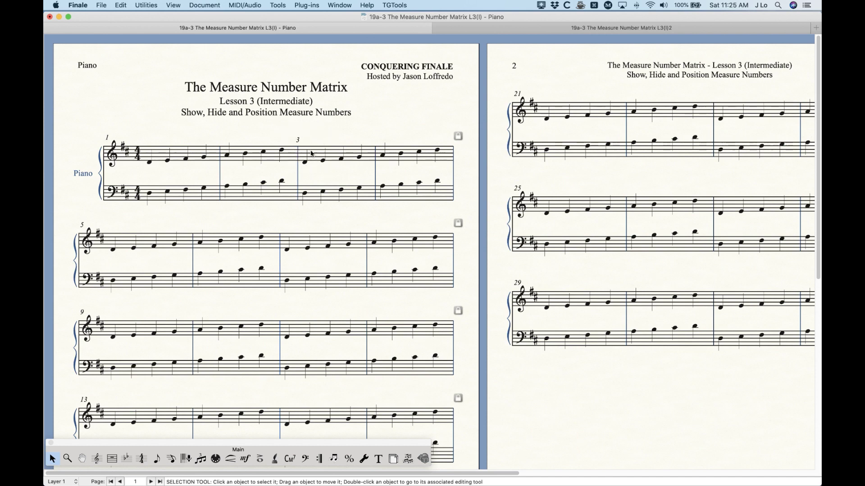
{"action": "key", "text": "alt+super+period"}
{"action": "key", "text": "alt+super+period"}
{"action": "key", "text": "alt+super+period"}
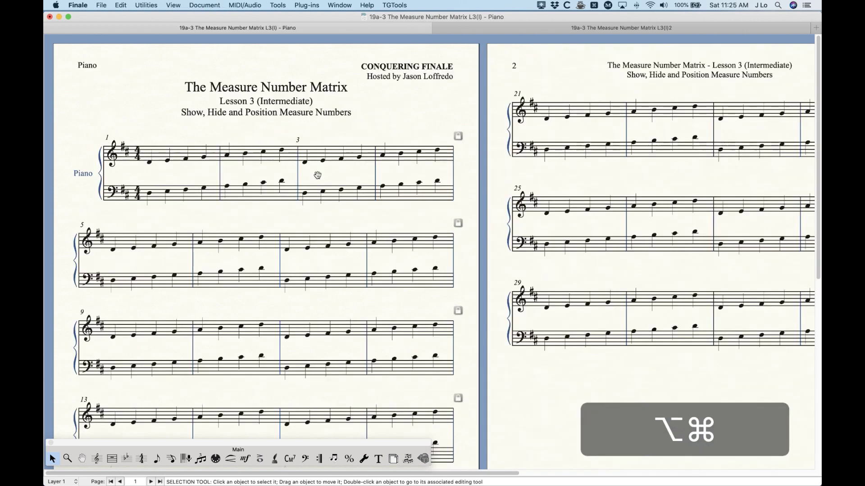
{"action": "key", "text": "alt+super+period"}
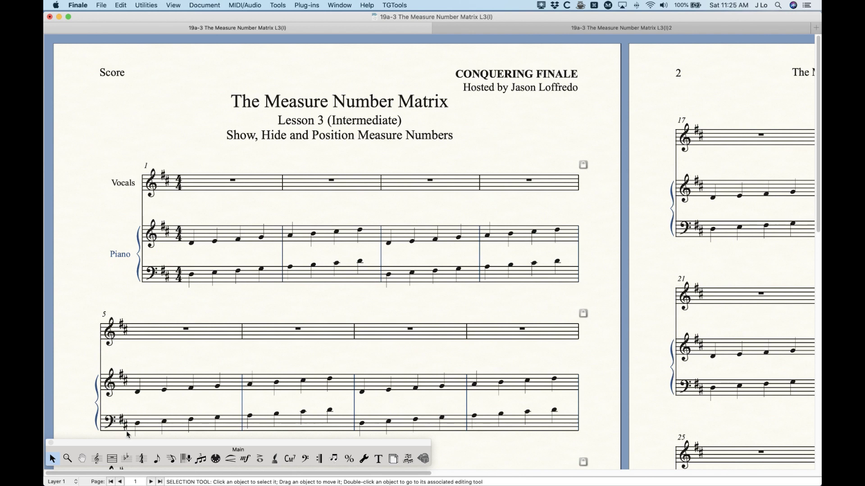
Turn off Exclude Other Staves in the score settings of measure number region 1, and undo the change.
{"action": "key", "text": "alt+m"}
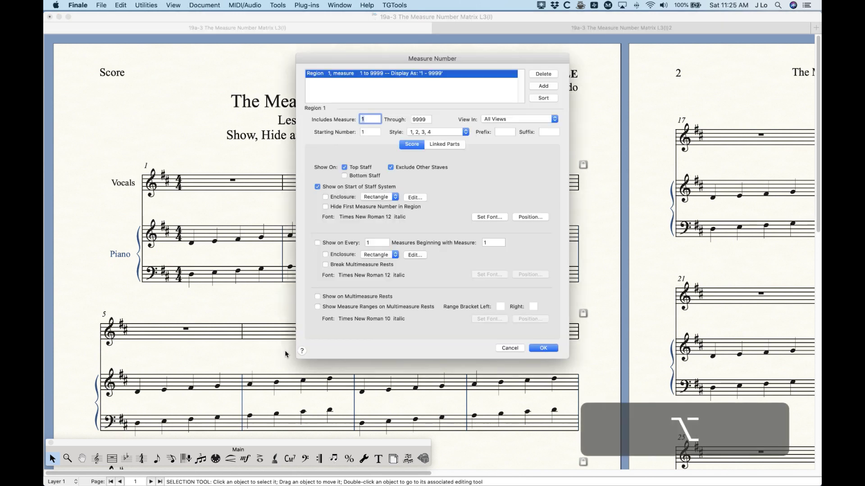
{"action": "left_click", "coordinate": [409, 167]}
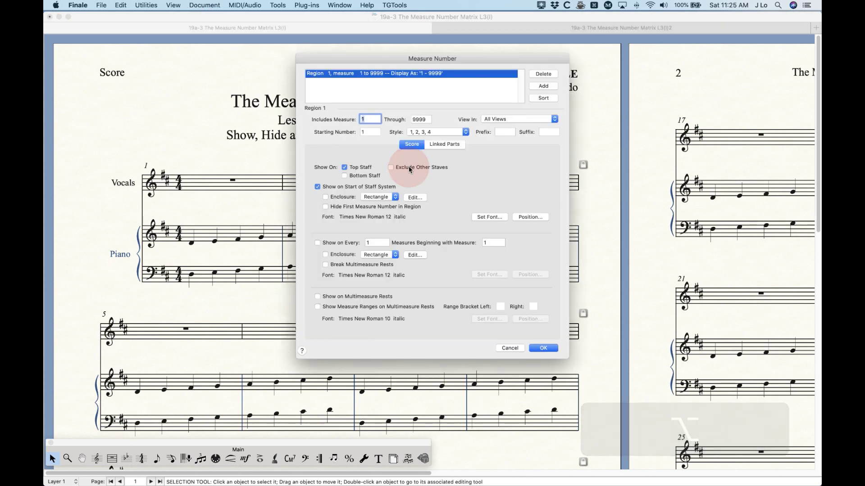
{"action": "left_click", "coordinate": [542, 348]}
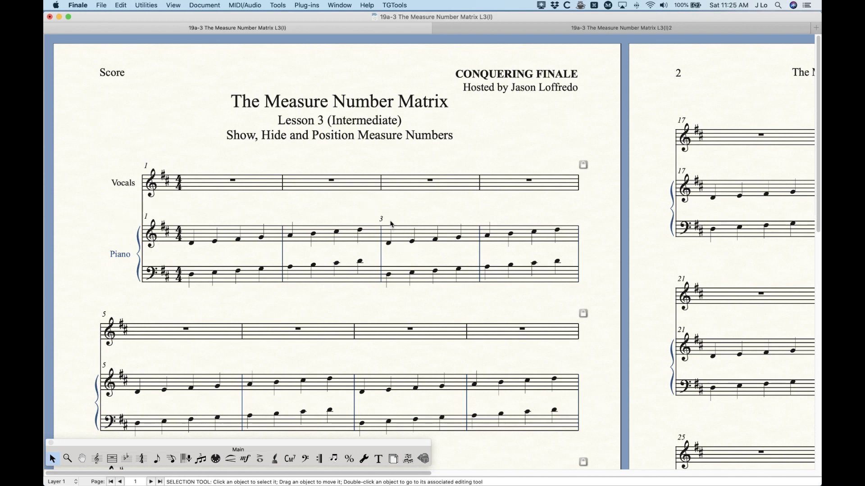
{"action": "key", "text": "super+z"}
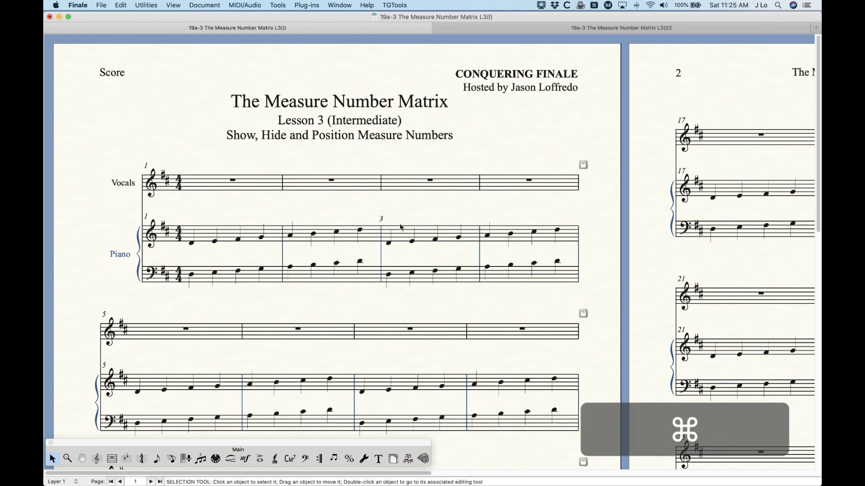
Select measure 3 across all staves, look at the Measure tool's measure number commands, and clear the selection.
{"action": "left_click", "coordinate": [421, 234]}
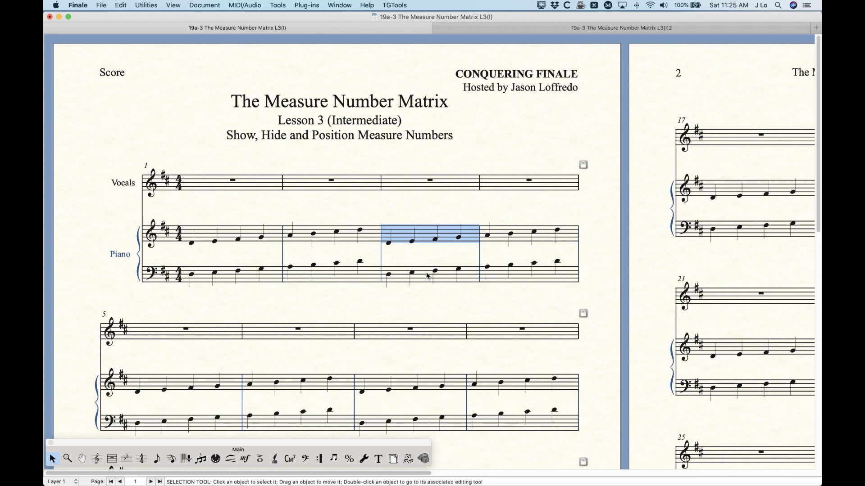
{"action": "left_click", "coordinate": [409, 186]}
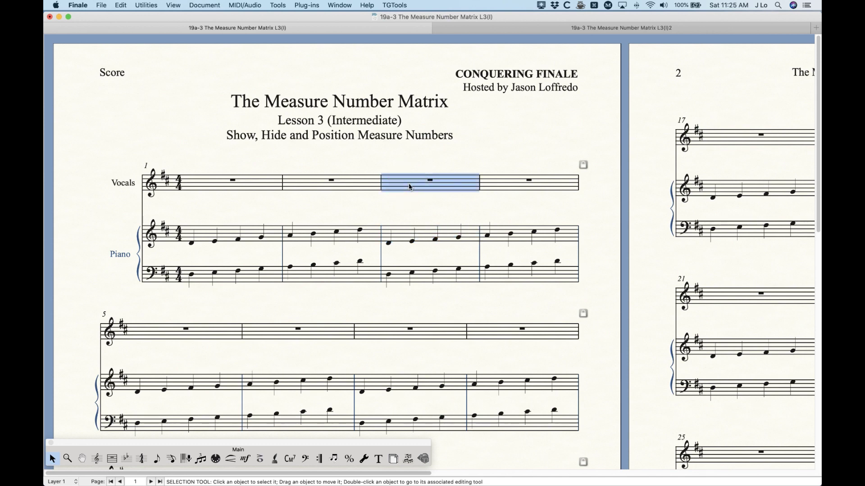
{"action": "double_click", "coordinate": [409, 186]}
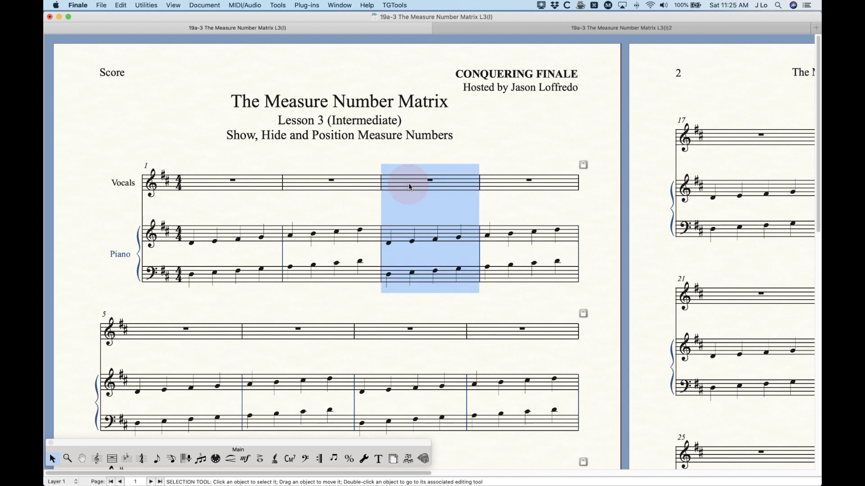
{"action": "left_click", "coordinate": [112, 459]}
{"action": "left_click", "coordinate": [361, 4]}
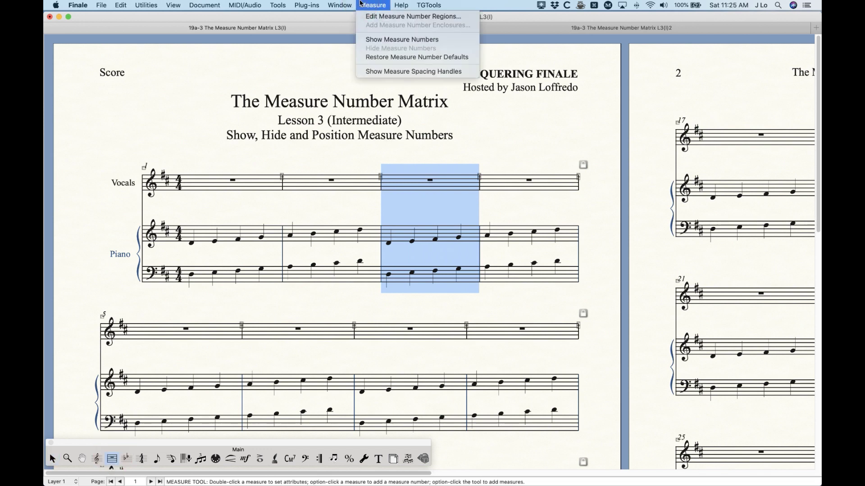
{"action": "left_click", "coordinate": [361, 4]}
{"action": "left_click", "coordinate": [446, 146]}
Show the measure 3 number on the Vocals staff only with the Measure tool, and undo it.
{"action": "key", "text": "alt"}
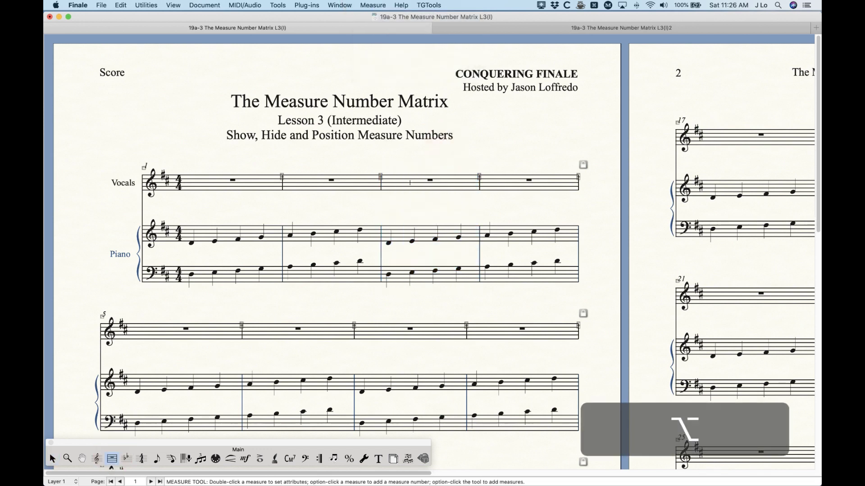
{"action": "left_click", "coordinate": [409, 183], "text": "alt+shift"}
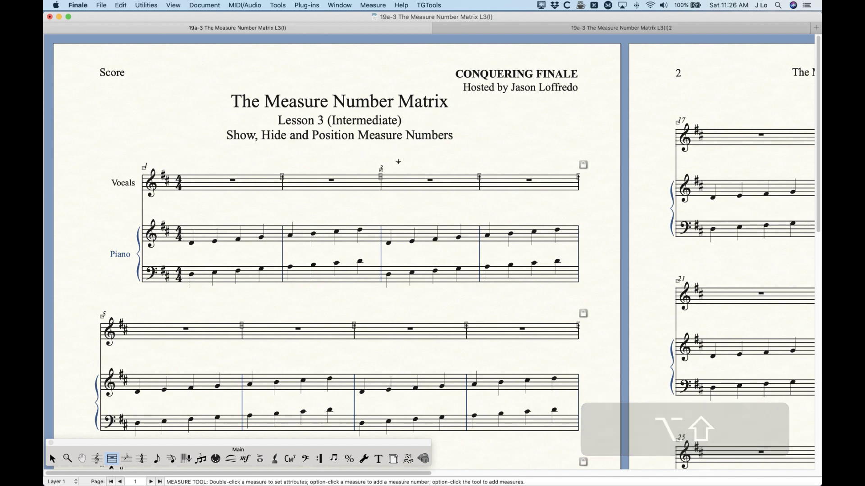
{"action": "key", "text": "super+z"}
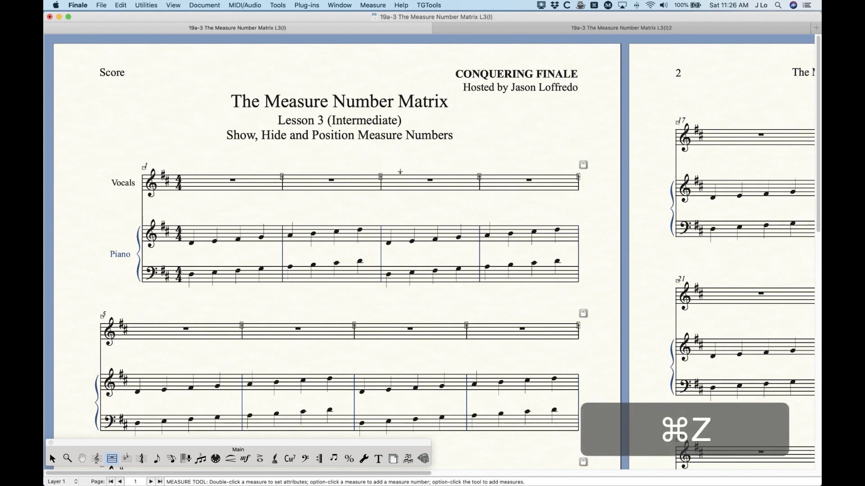
Show the Vocals number for measure 3 again, and set the numbers of measures 3 and 1 to Show/Hide Based on Region.
{"action": "left_click", "coordinate": [403, 182], "text": "alt+shift"}
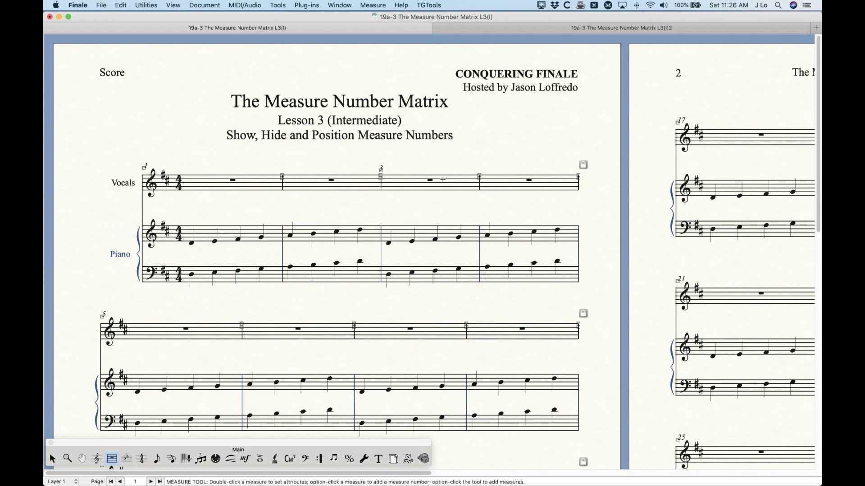
{"action": "right_click", "coordinate": [381, 171]}
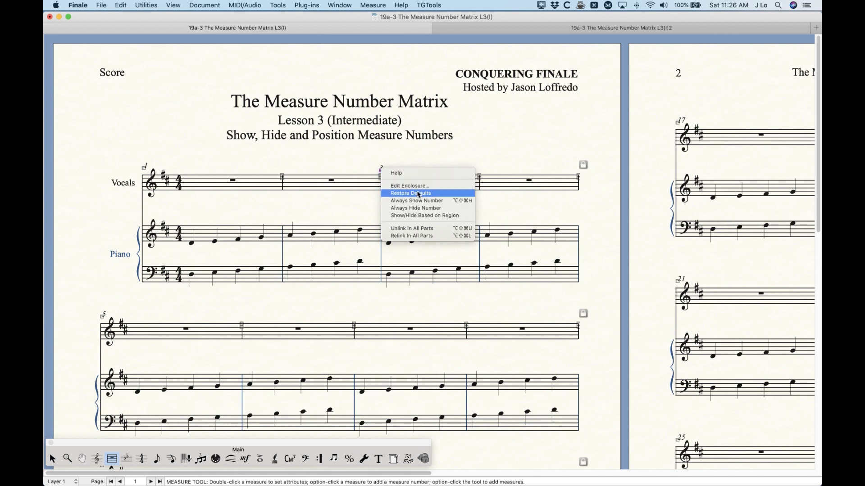
{"action": "left_click", "coordinate": [418, 216]}
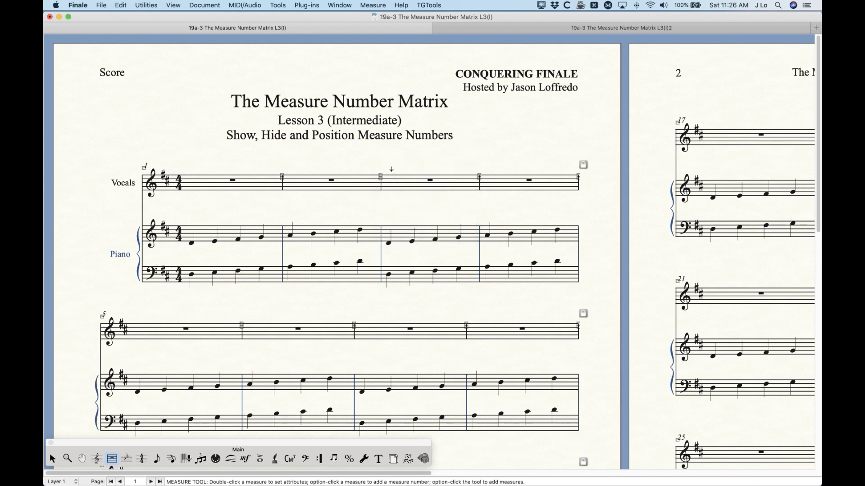
{"action": "right_click", "coordinate": [143, 168]}
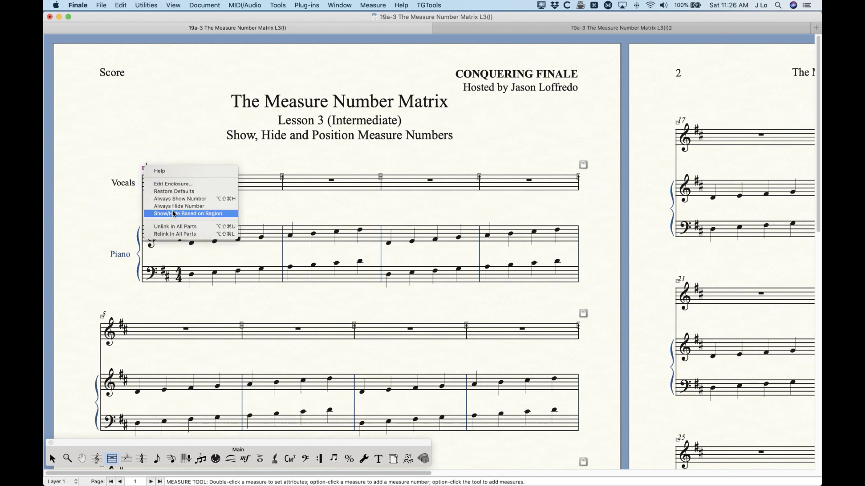
{"action": "left_click", "coordinate": [198, 214]}
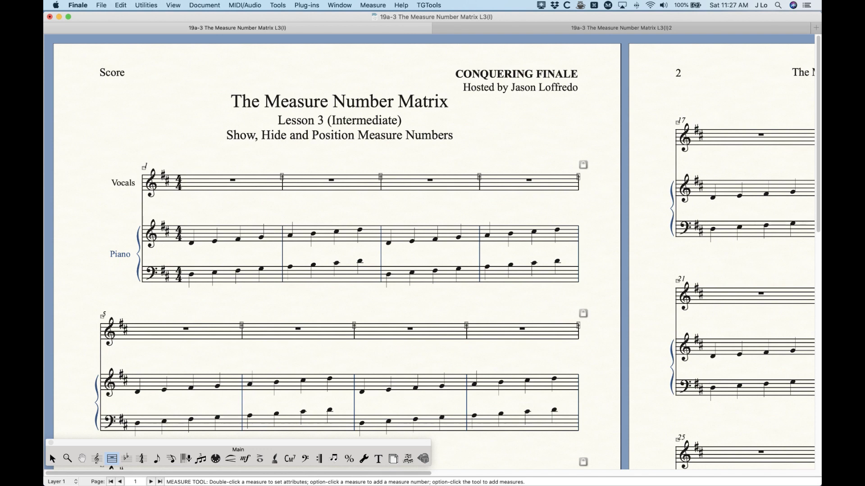
For the score in region 1, turn off Exclude Other Staves and show numbers on every 1 measure beginning with measure 1.
{"action": "left_click", "coordinate": [288, 165], "text": "alt"}
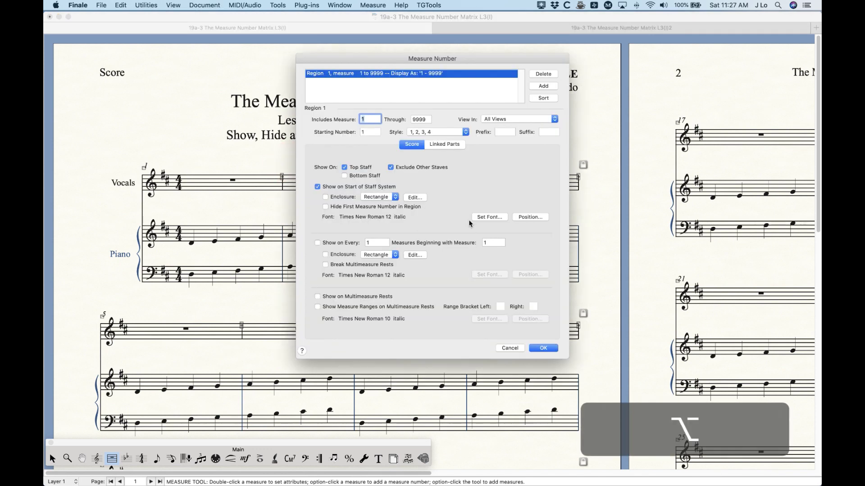
{"action": "left_click", "coordinate": [412, 168]}
{"action": "left_click", "coordinate": [340, 246]}
{"action": "left_click", "coordinate": [539, 349]}
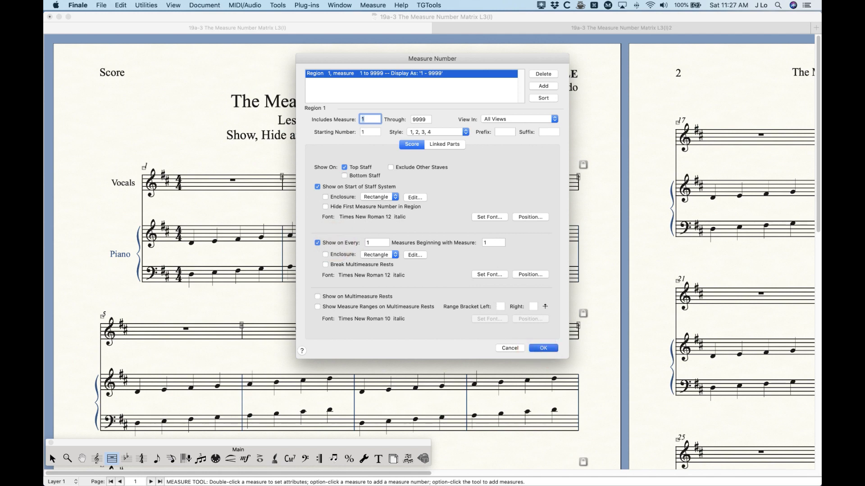
{"action": "left_click", "coordinate": [52, 459]}
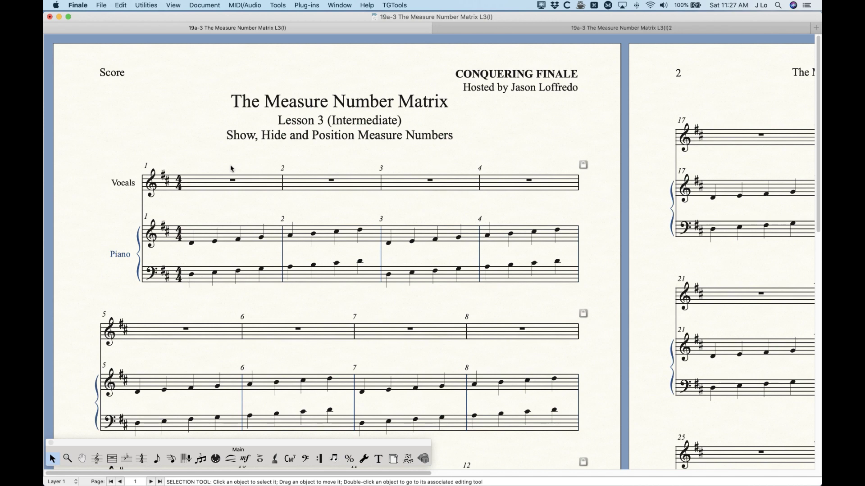
Set the measure 3 number on the Vocals staff to Always Hide Number, and return to the Selection tool.
{"action": "left_click", "coordinate": [112, 459]}
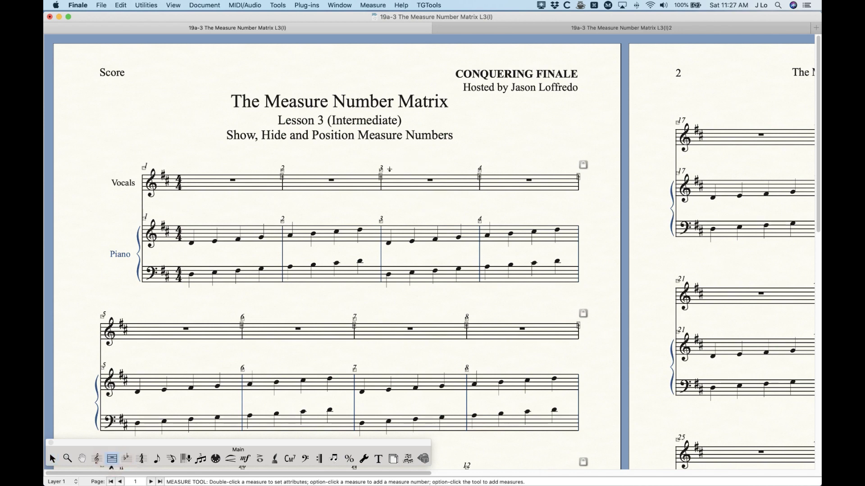
{"action": "right_click", "coordinate": [381, 169]}
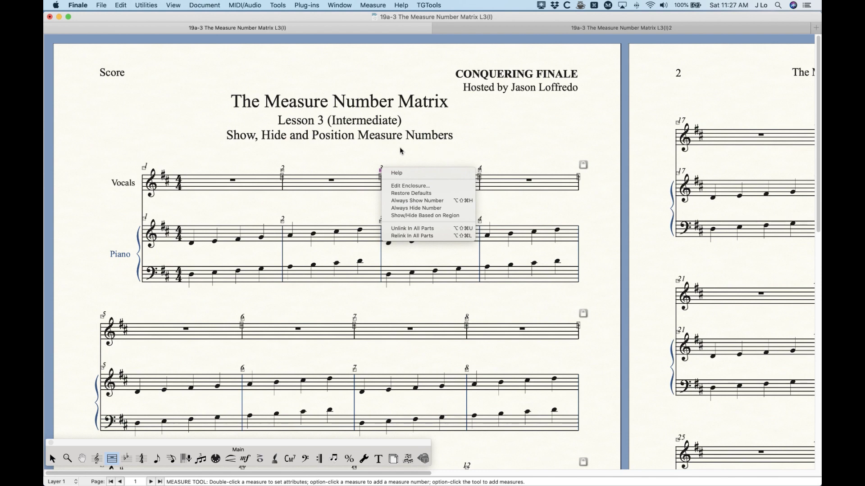
{"action": "left_click", "coordinate": [419, 208]}
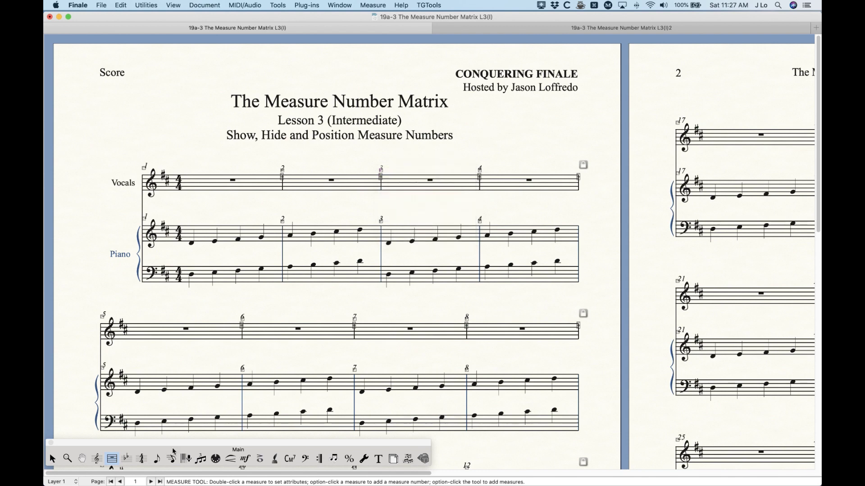
{"action": "left_click", "coordinate": [51, 459]}
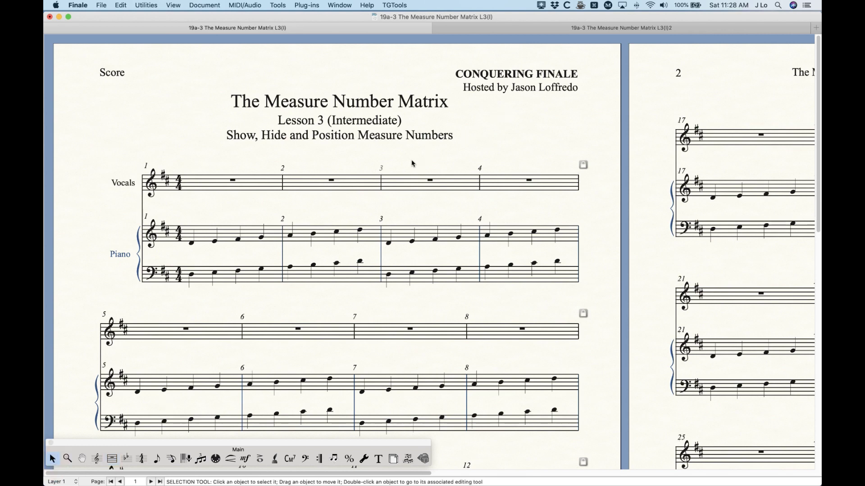
Examine the hidden measure 3 number on the Vocals staff and its show and hide options without changing them.
{"action": "key", "text": "super+equal"}
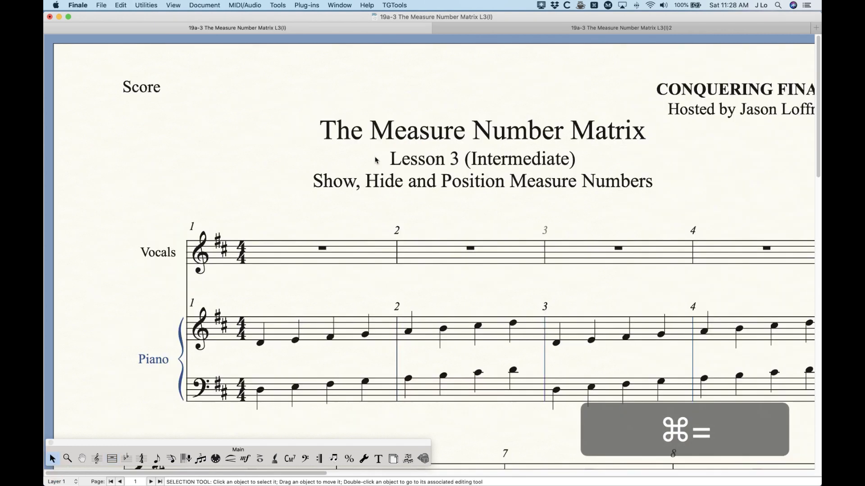
{"action": "scroll", "coordinate": [460, 337], "scroll_direction": "right", "scroll_amount": 4}
{"action": "scroll", "coordinate": [450, 289], "scroll_direction": "left", "scroll_amount": 3}
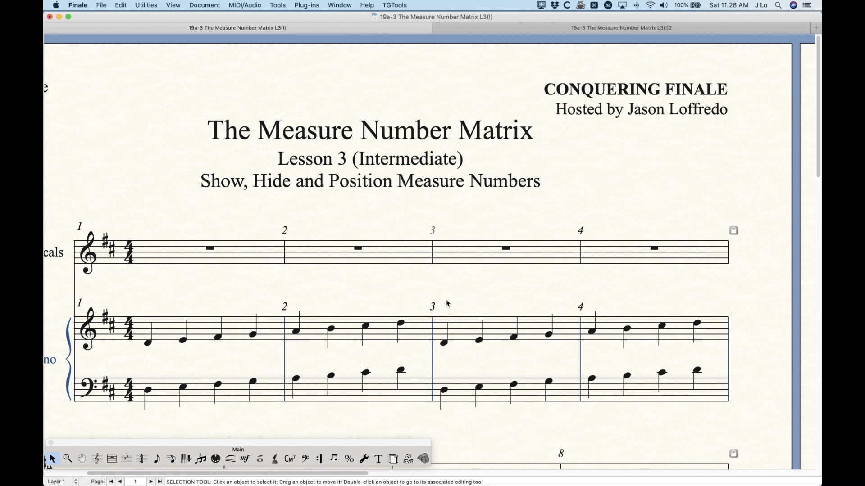
{"action": "right_click", "coordinate": [434, 232]}
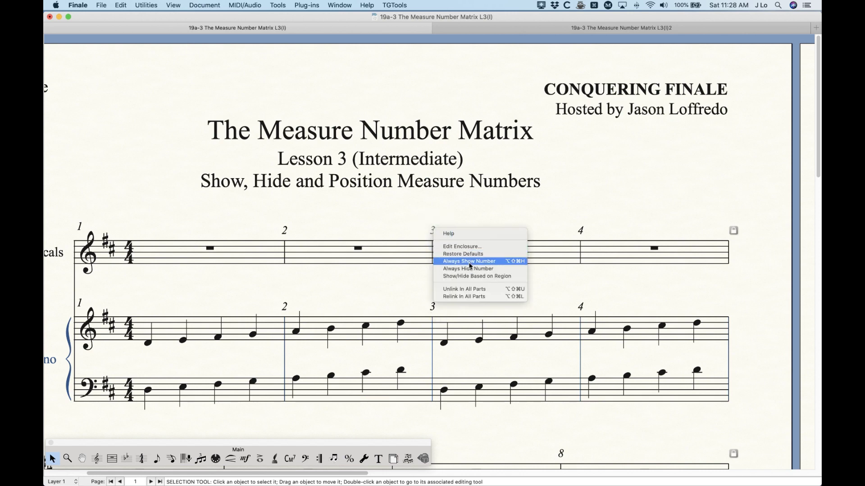
{"action": "left_click", "coordinate": [411, 217]}
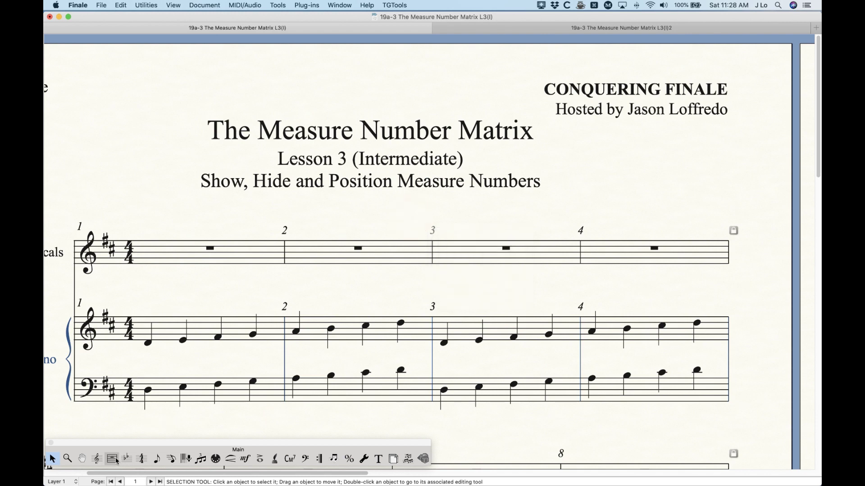
{"action": "right_click", "coordinate": [433, 234]}
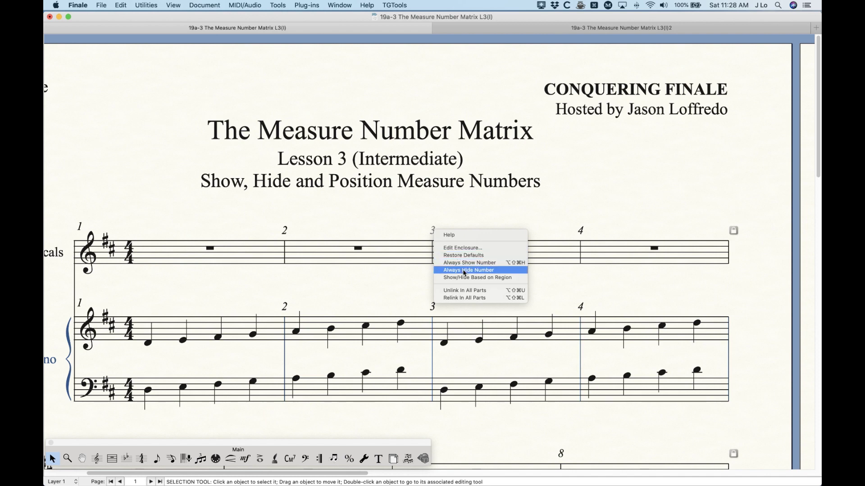
{"action": "left_click", "coordinate": [457, 206]}
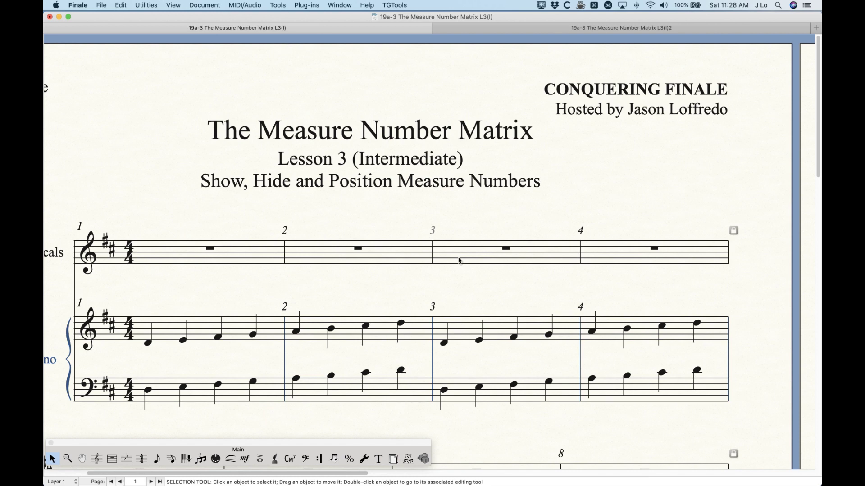
Check the measure 3 number in the Vocals and Piano parts, and return to the full score.
{"action": "key", "text": "alt+super+period"}
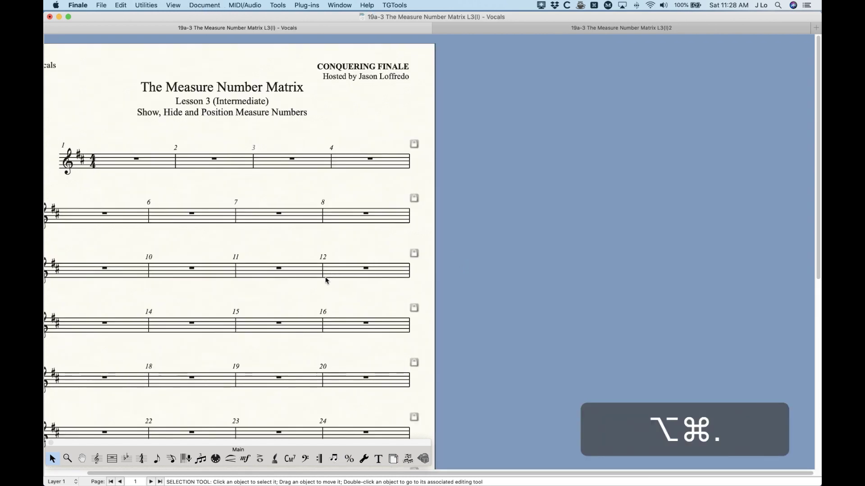
{"action": "key", "text": "super+equal"}
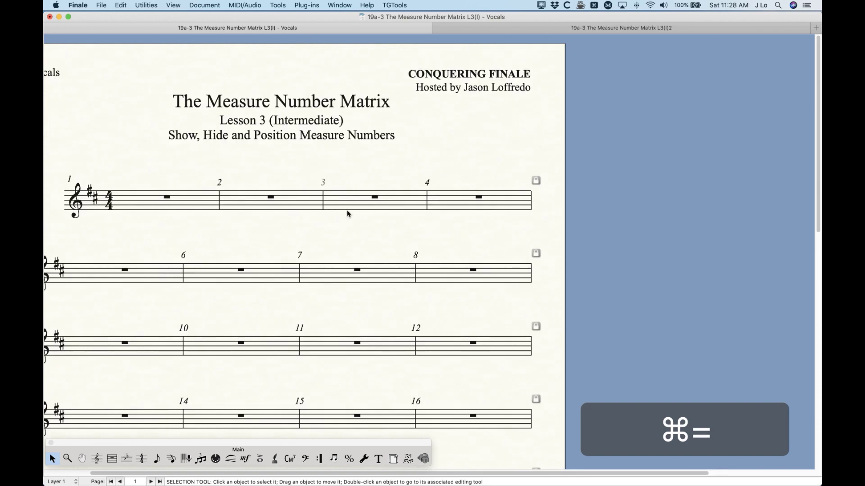
{"action": "scroll", "coordinate": [348, 214], "scroll_direction": "left", "scroll_amount": 3}
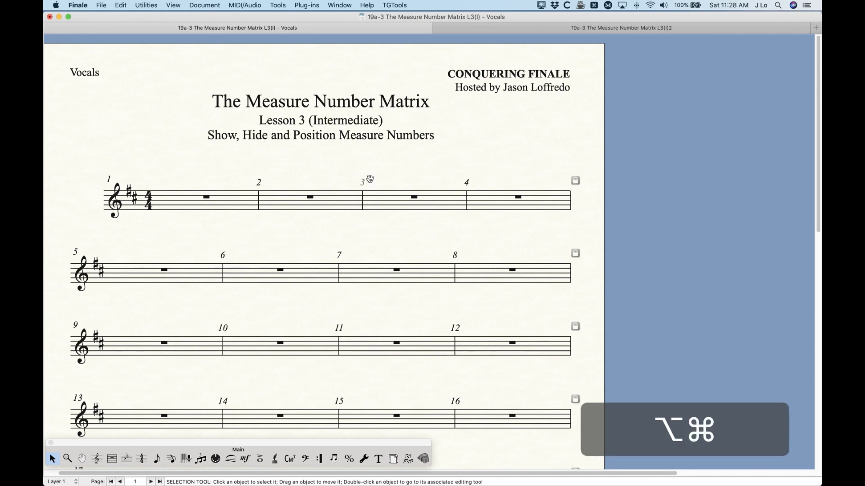
{"action": "key", "text": "alt+super+period"}
{"action": "key", "text": "alt+super+period"}
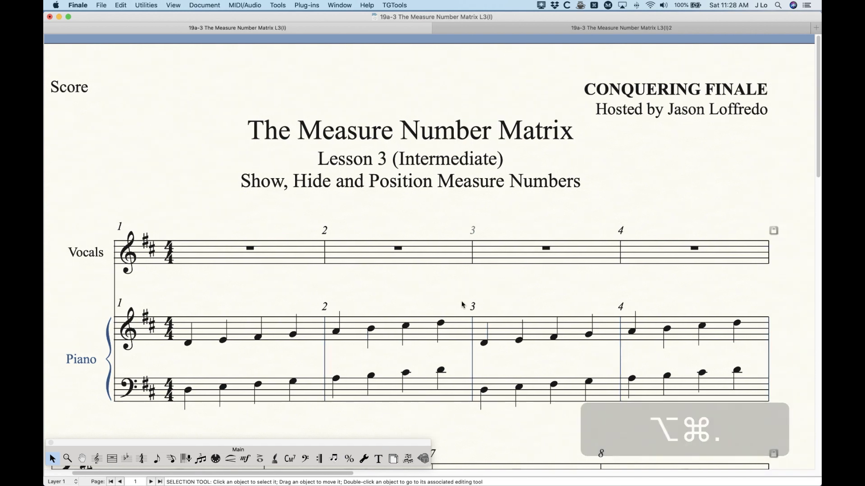
Undo the hiding of the Vocals measure 3 number, and hide it again by deleting it with the Measure tool.
{"action": "key", "text": "super+z"}
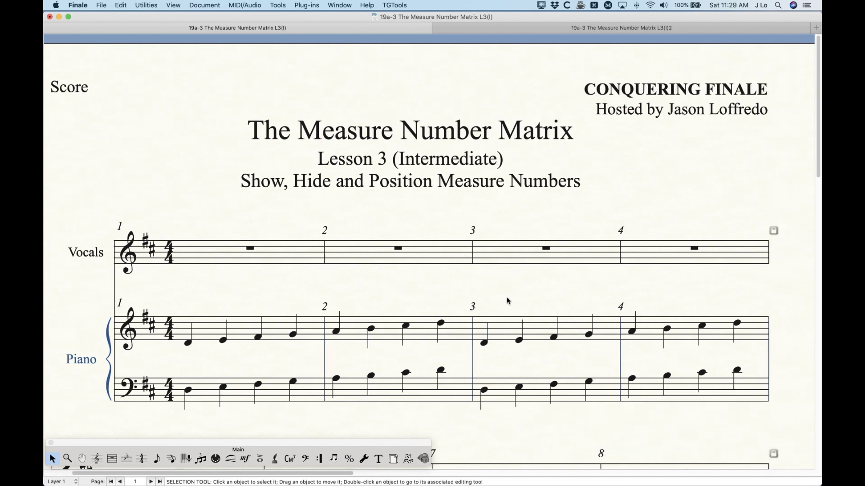
{"action": "left_click", "coordinate": [112, 459]}
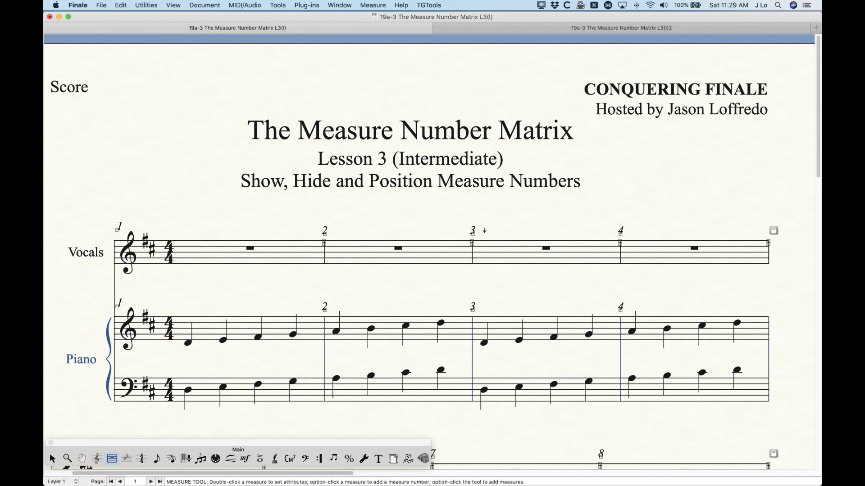
{"action": "left_click", "coordinate": [473, 232]}
{"action": "right_click", "coordinate": [472, 230]}
{"action": "left_click", "coordinate": [499, 214]}
{"action": "key", "text": "BackSpace"}
{"action": "left_click", "coordinate": [474, 233]}
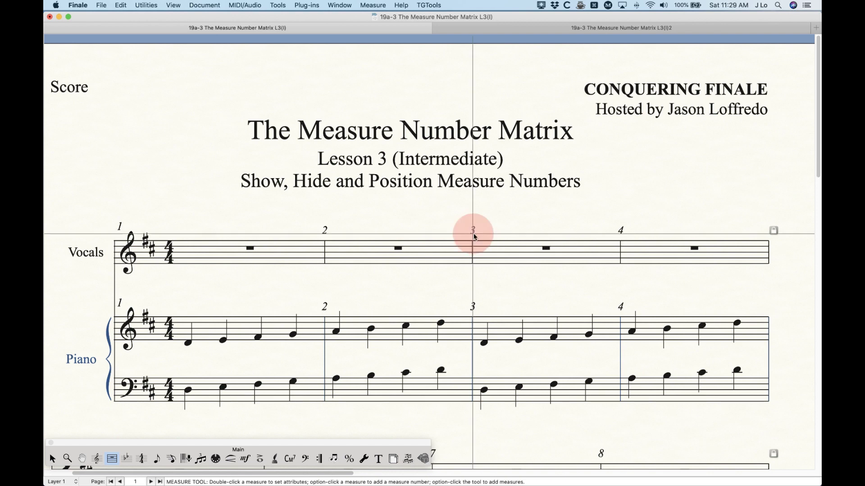
{"action": "key", "text": "BackSpace"}
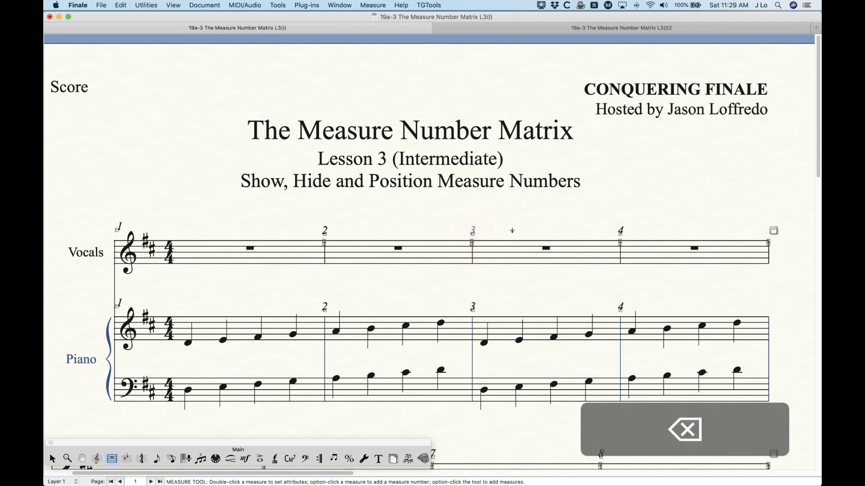
Review the show and hide options of the Vocals measure 3 number, and toggle the number back to shown.
{"action": "left_click", "coordinate": [473, 234]}
{"action": "left_click", "coordinate": [473, 234]}
{"action": "right_click", "coordinate": [473, 234]}
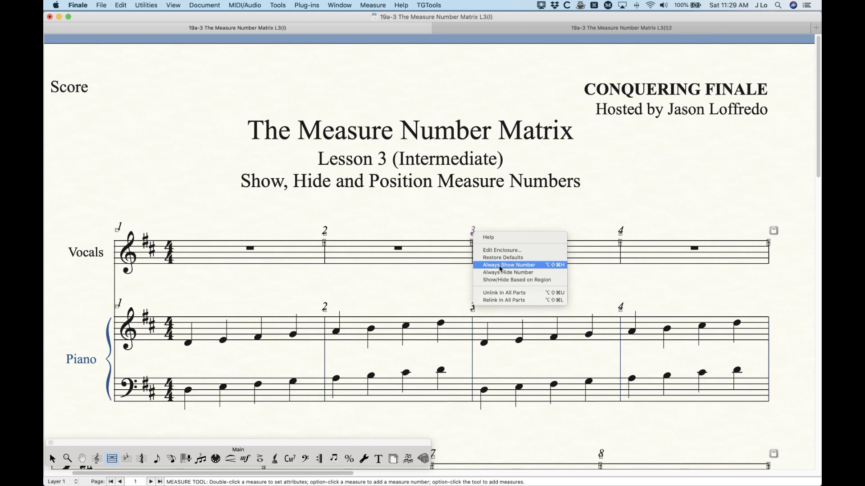
{"action": "left_click", "coordinate": [517, 225]}
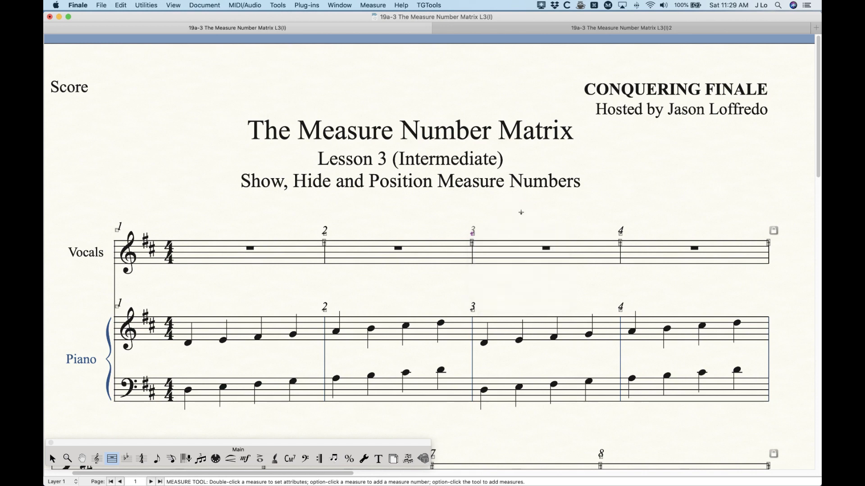
{"action": "key", "text": "alt+shift+super+h"}
{"action": "key", "text": "super+alt+shift+h"}
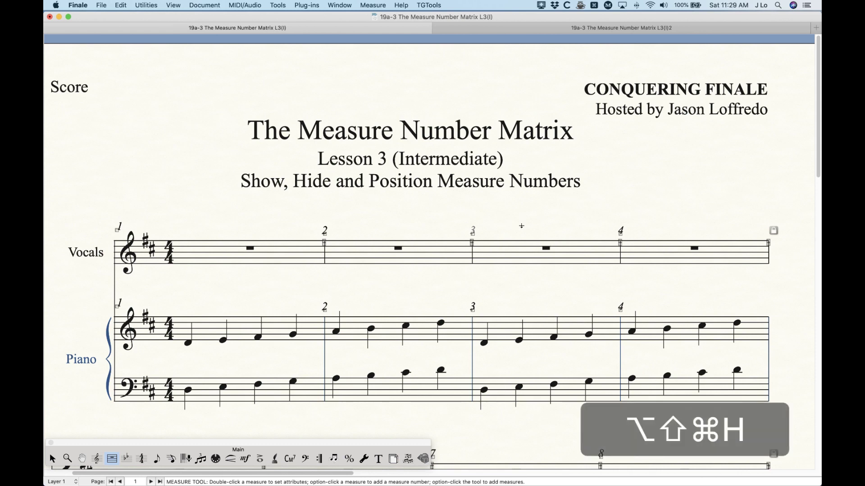
{"action": "left_click_drag", "start_coordinate": [463, 225], "coordinate": [501, 238]}
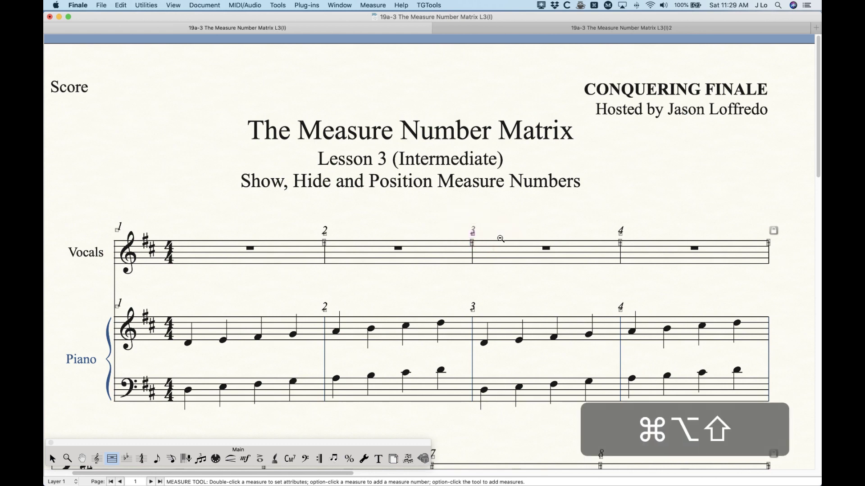
{"action": "key", "text": "super+alt+shift+h"}
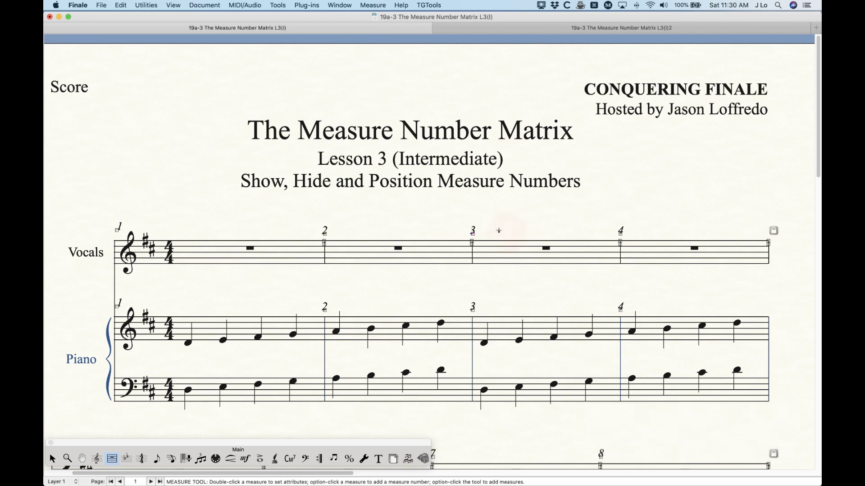
Examine the enclosure settings and available shapes for the Vocals measure 3 number without applying an enclosure.
{"action": "right_click", "coordinate": [472, 234]}
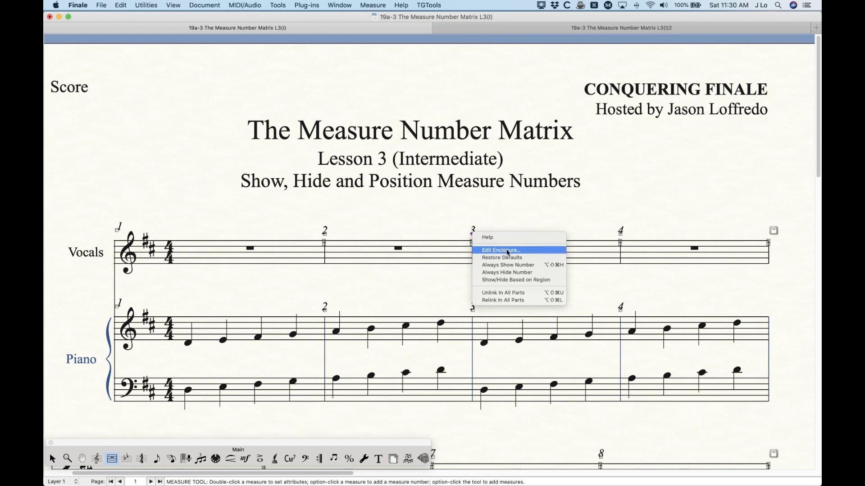
{"action": "left_click", "coordinate": [514, 218]}
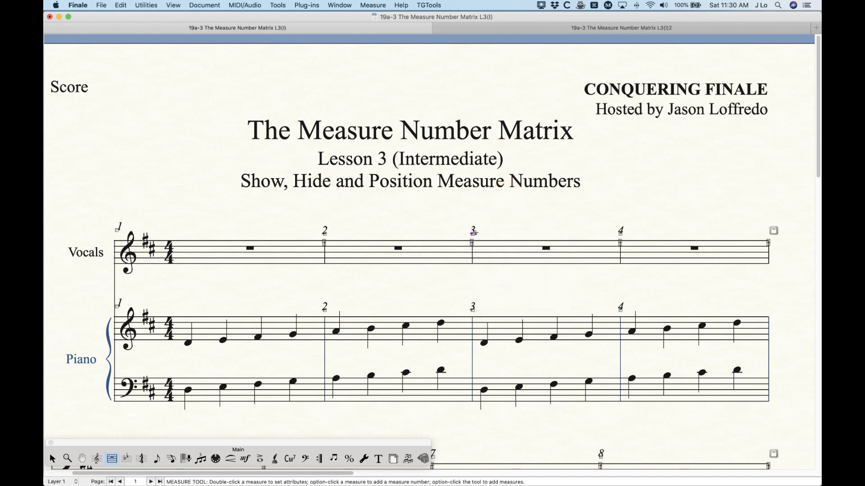
{"action": "right_click", "coordinate": [473, 236]}
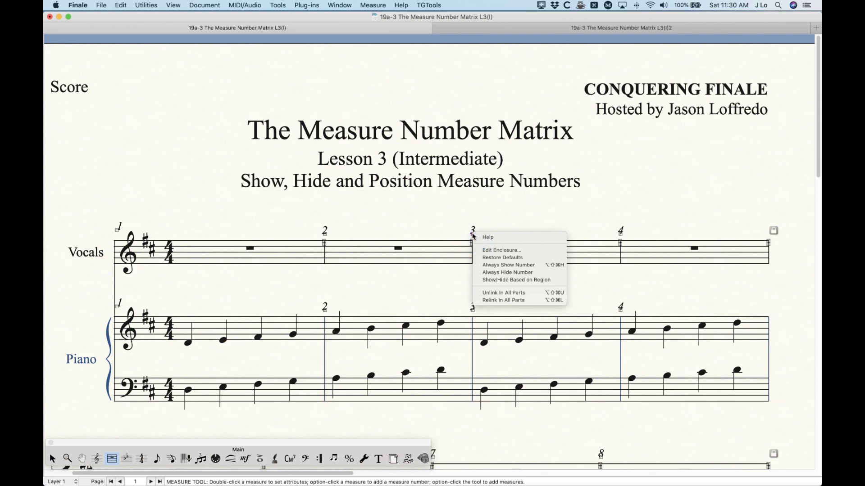
{"action": "left_click", "coordinate": [495, 251]}
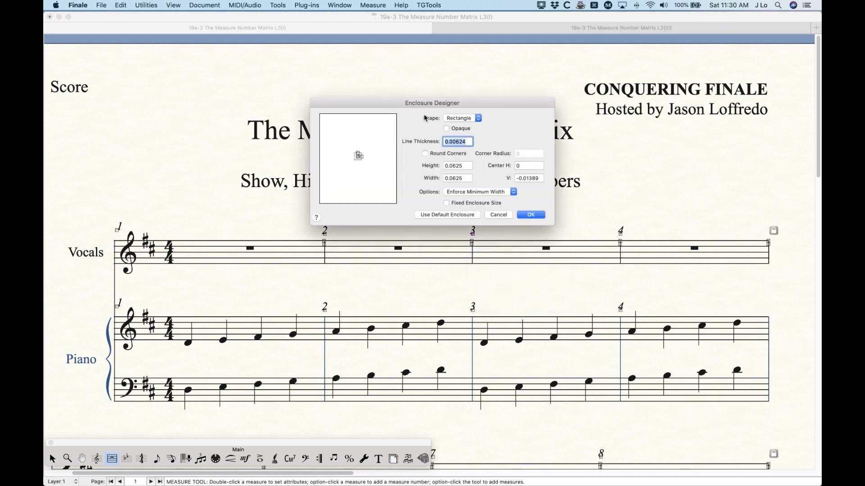
{"action": "left_click_drag", "start_coordinate": [419, 106], "coordinate": [336, 71]}
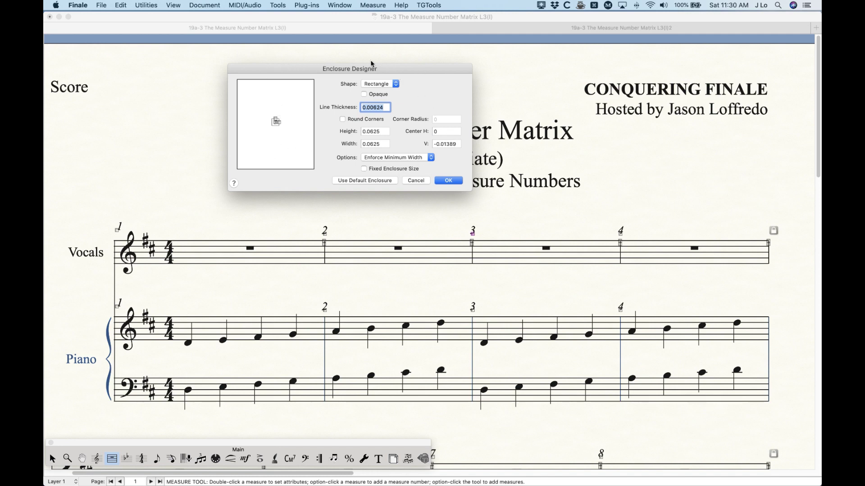
{"action": "left_click", "coordinate": [378, 83]}
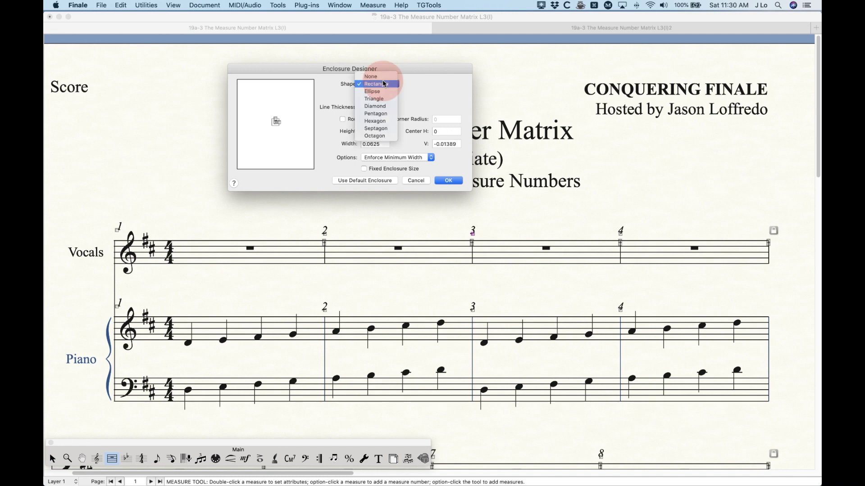
{"action": "left_click", "coordinate": [332, 84]}
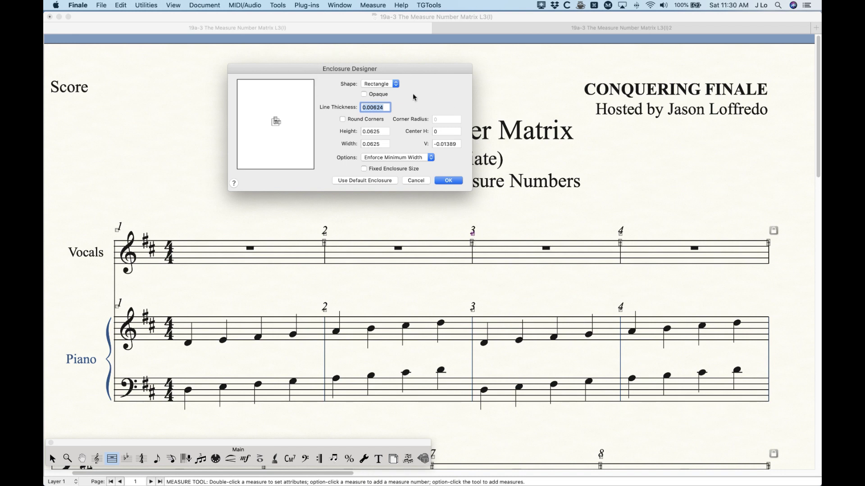
{"action": "left_click", "coordinate": [415, 181]}
Review region 1's enclosure design for the Show on Every measure numbers in the score without changing it.
{"action": "double_click", "coordinate": [508, 206], "text": "alt"}
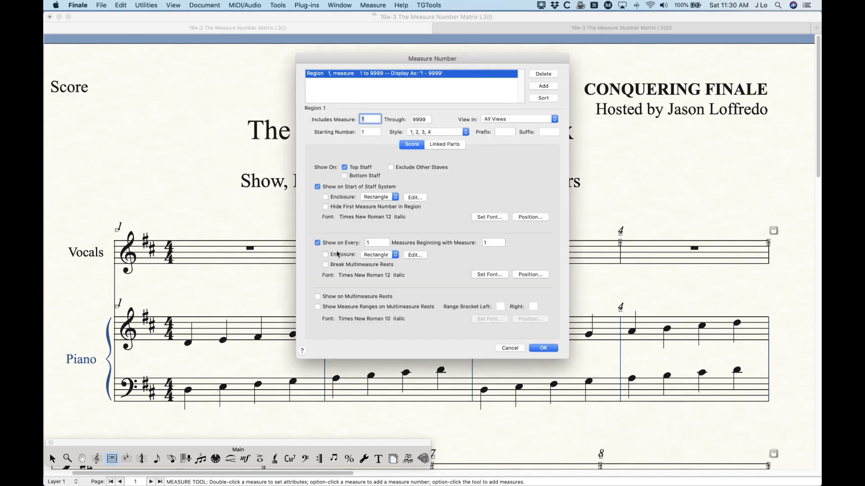
{"action": "left_click", "coordinate": [415, 255]}
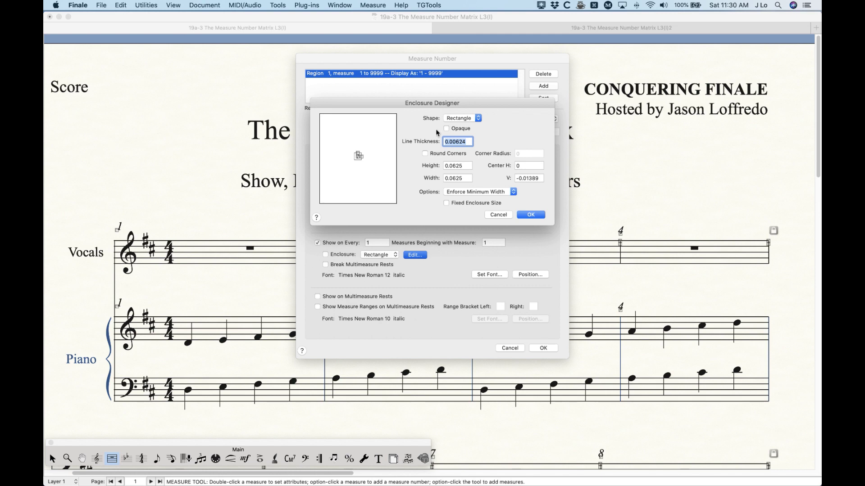
{"action": "left_click", "coordinate": [499, 215]}
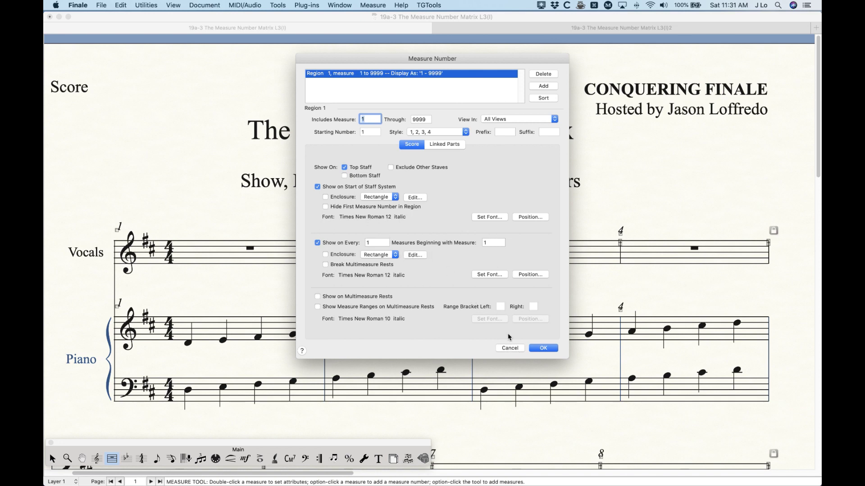
{"action": "left_click", "coordinate": [544, 347]}
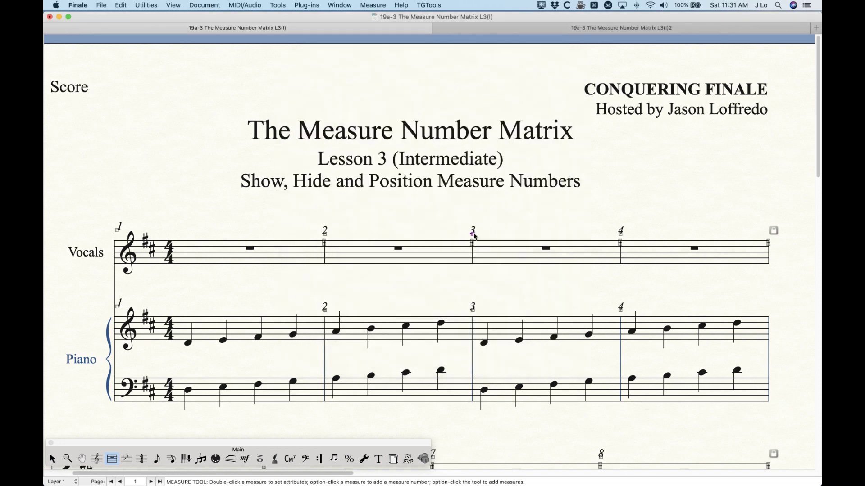
Add a Rectangle enclosure to the Vocals measure 3 number, and return to the Selection tool.
{"action": "right_click", "coordinate": [473, 233]}
{"action": "left_click", "coordinate": [497, 249]}
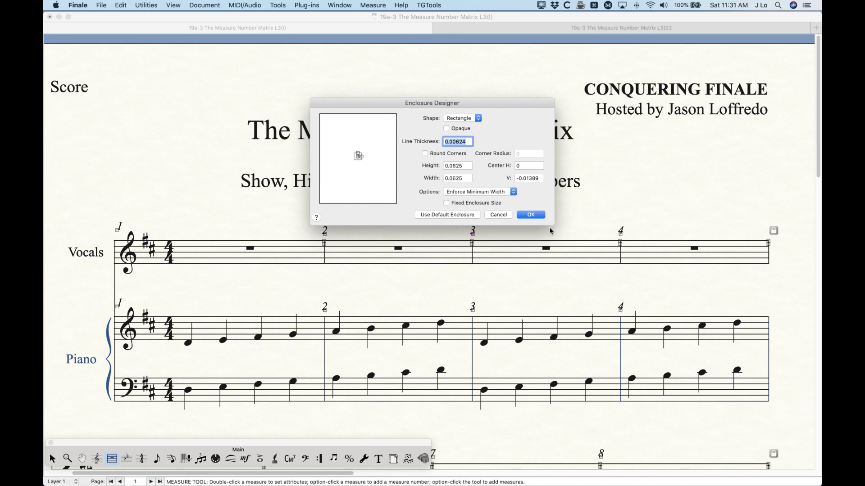
{"action": "left_click", "coordinate": [529, 214]}
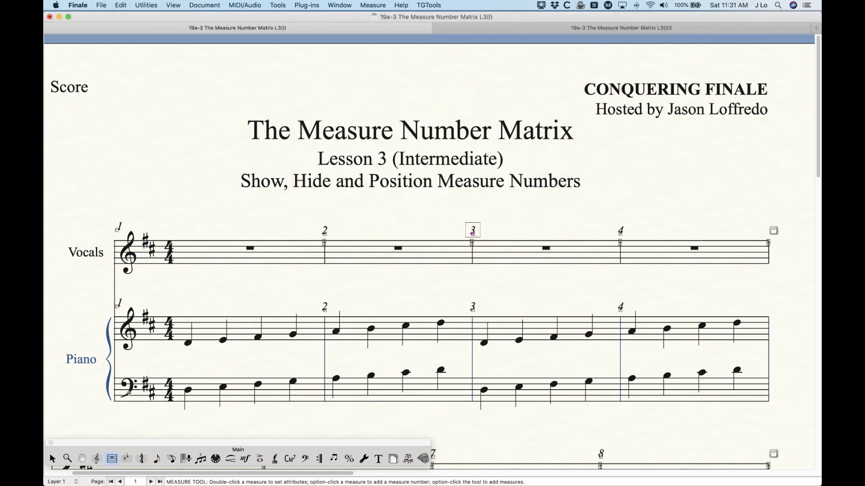
{"action": "left_click", "coordinate": [52, 458]}
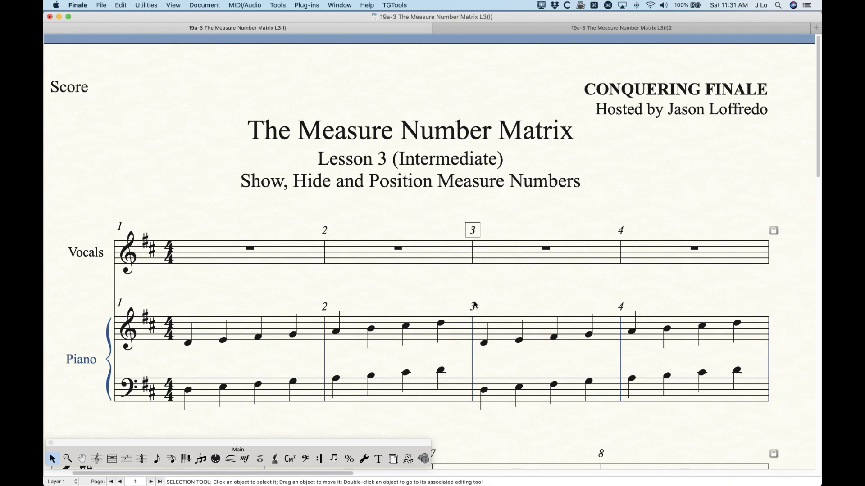
Check the measure 3 number's enclosure in the linked parts, and return to the full score.
{"action": "key", "text": "alt+super+period"}
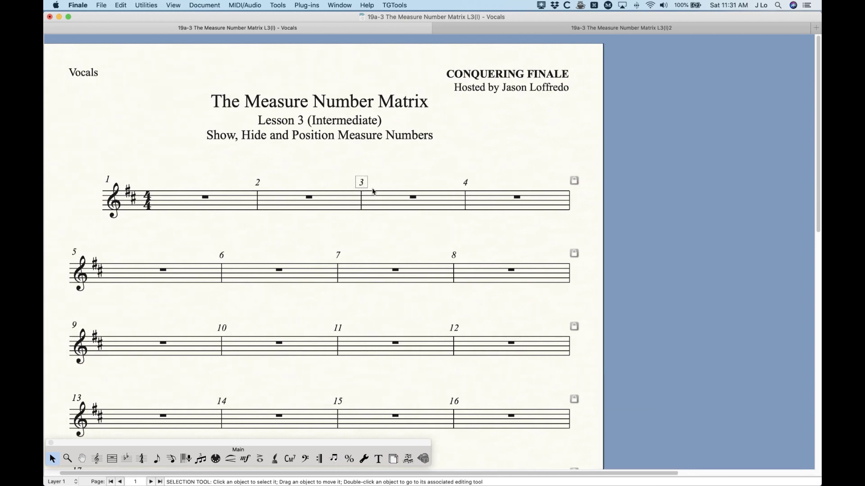
{"action": "key", "text": "alt+super+period"}
{"action": "key", "text": "alt+super+period"}
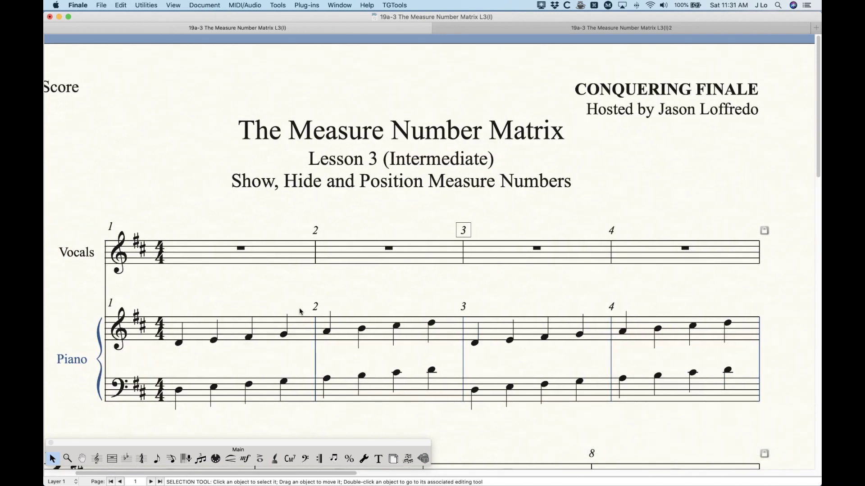
Change the enclosure shape of the Vocals measure 3 number to Ellipse using the Measure tool.
{"action": "left_click", "coordinate": [112, 459]}
{"action": "right_click", "coordinate": [465, 236]}
{"action": "left_click", "coordinate": [493, 251]}
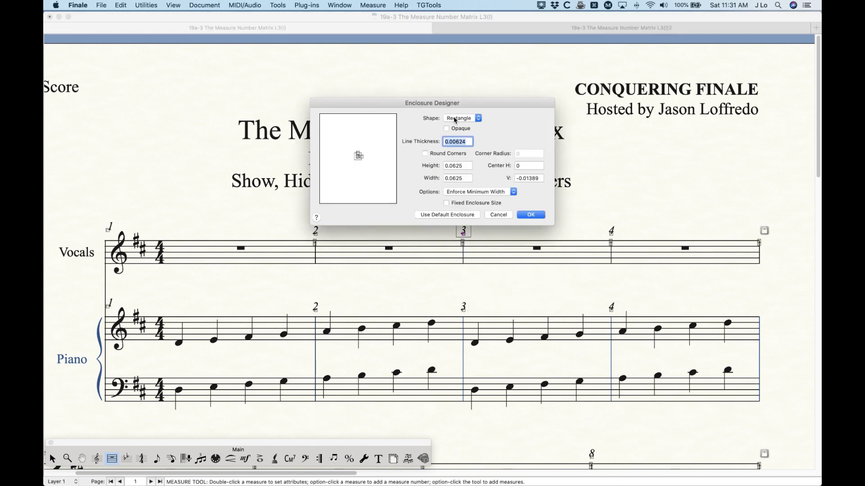
{"action": "left_click", "coordinate": [455, 119]}
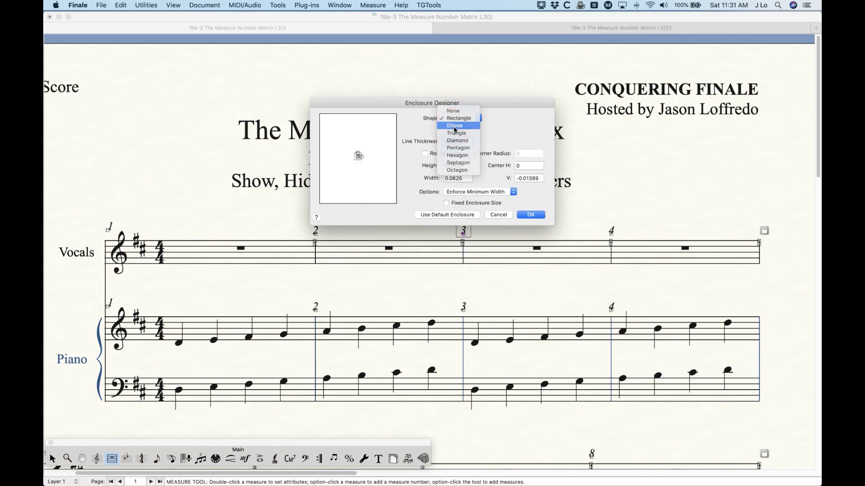
{"action": "left_click", "coordinate": [455, 126]}
{"action": "left_click", "coordinate": [521, 215]}
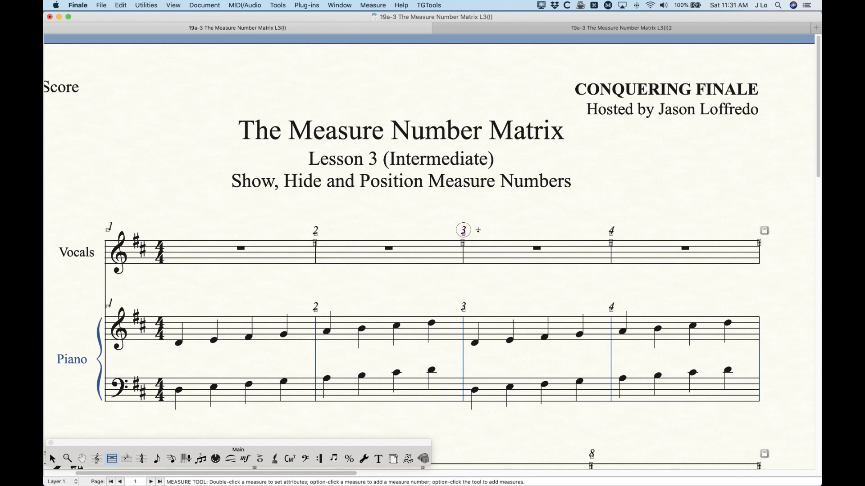
Reset the Vocals measure 3 number to the region's default enclosure.
{"action": "right_click", "coordinate": [465, 234]}
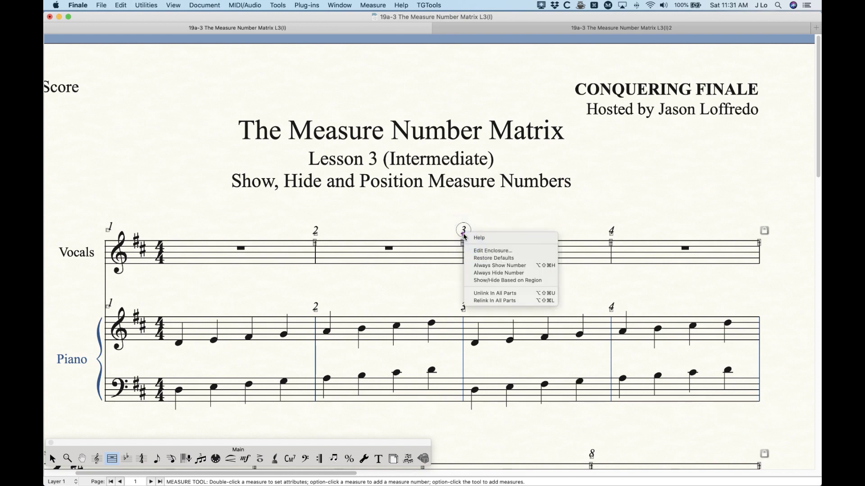
{"action": "left_click", "coordinate": [491, 250]}
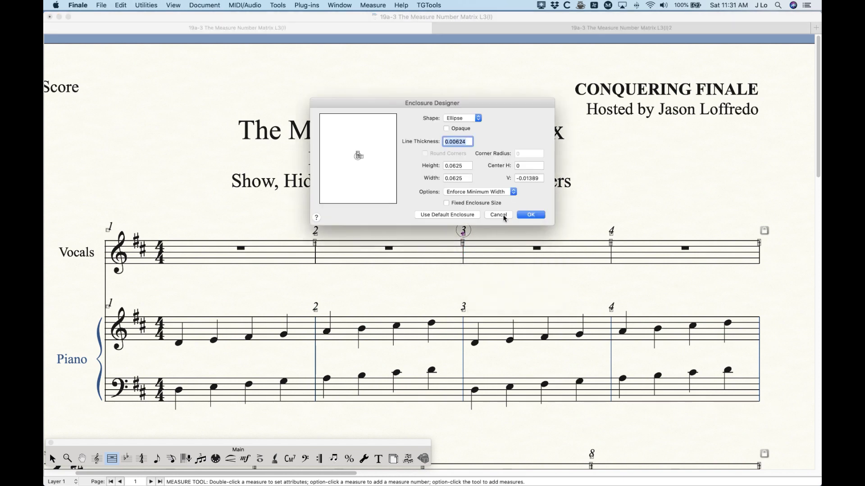
{"action": "left_click_drag", "start_coordinate": [425, 105], "coordinate": [386, 84]}
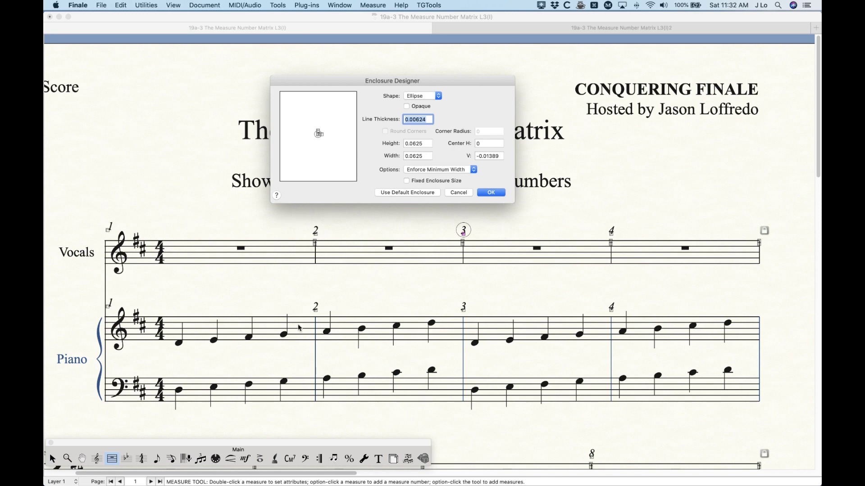
{"action": "left_click", "coordinate": [406, 193]}
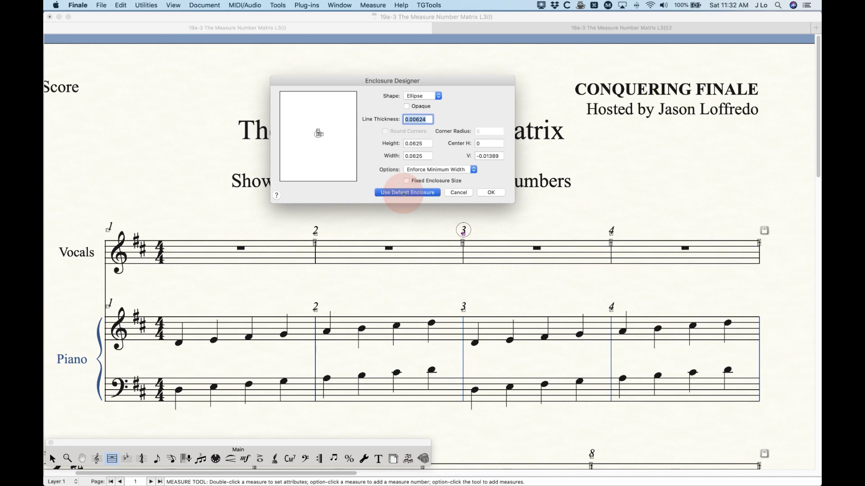
Turn on the Rectangle enclosure for the Show on Every measure numbers in region 1's score settings.
{"action": "left_click", "coordinate": [473, 246], "text": "alt"}
{"action": "left_click", "coordinate": [340, 255]}
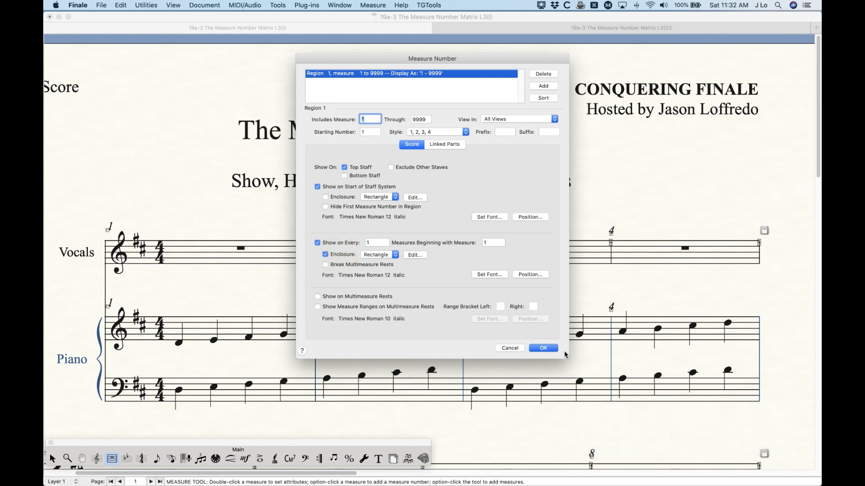
{"action": "key", "text": "Return"}
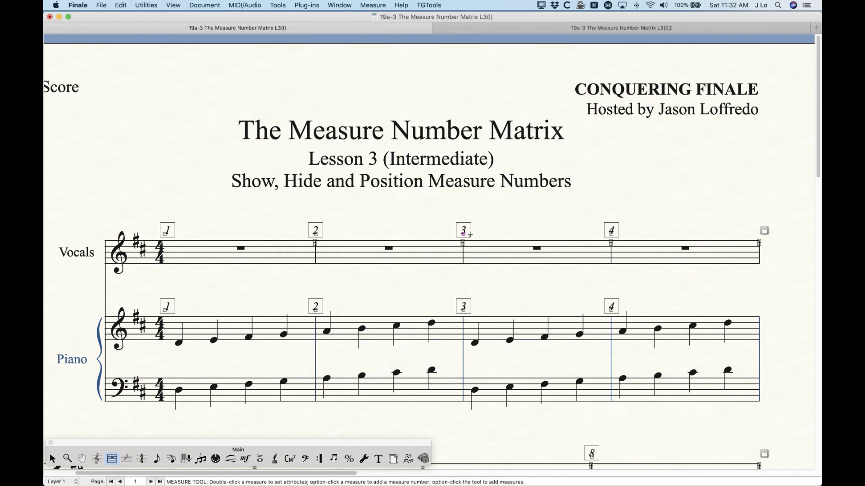
Change the enclosure shape of the Vocals measure 3 number to Ellipse.
{"action": "right_click", "coordinate": [464, 233]}
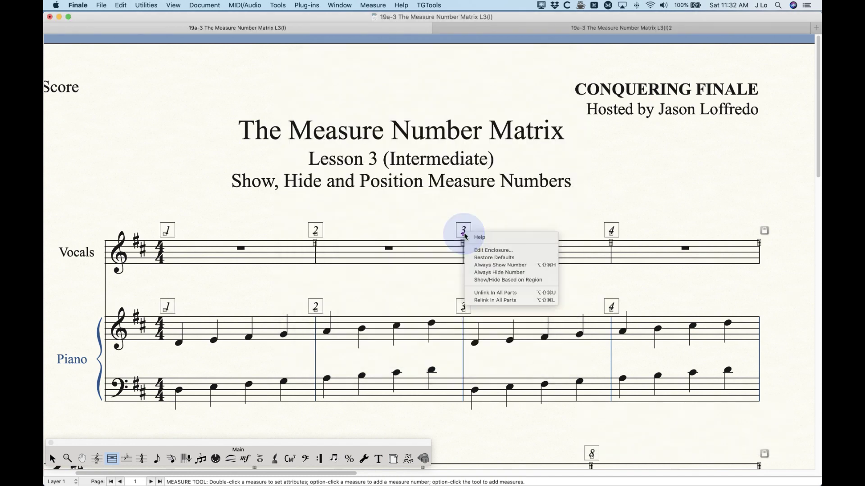
{"action": "left_click", "coordinate": [492, 251]}
{"action": "left_click", "coordinate": [452, 118]}
{"action": "left_click", "coordinate": [454, 126]}
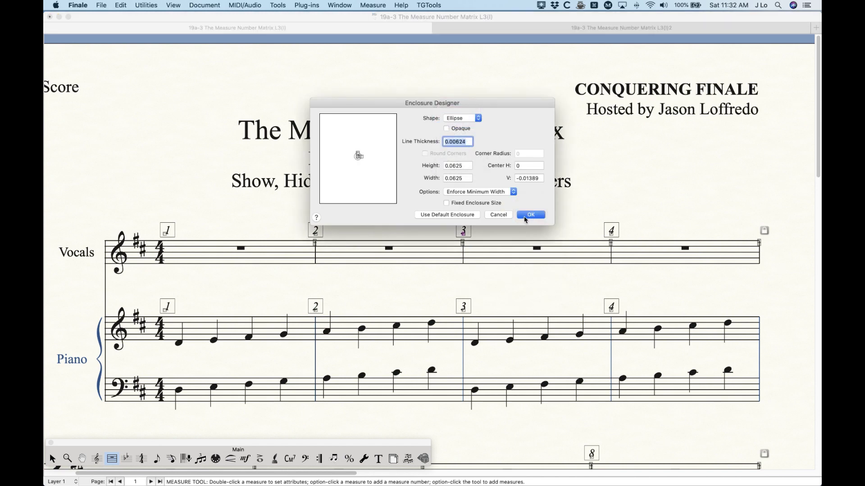
{"action": "left_click", "coordinate": [522, 216]}
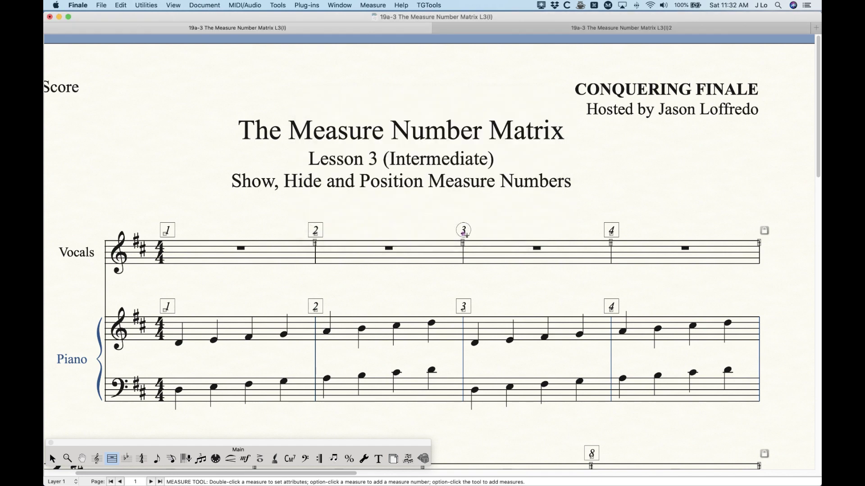
Return the Vocals measure 3 number to the default enclosure in the Enclosure Designer.
{"action": "right_click", "coordinate": [464, 235]}
{"action": "left_click", "coordinate": [491, 249]}
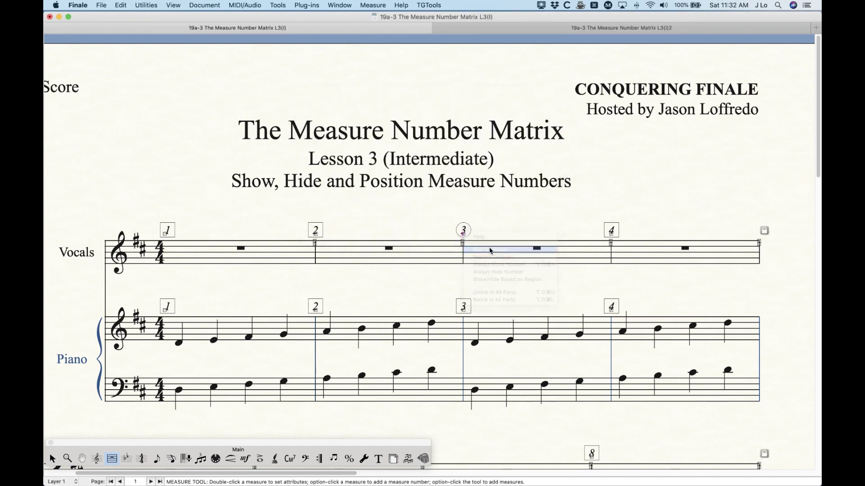
{"action": "left_click", "coordinate": [427, 215]}
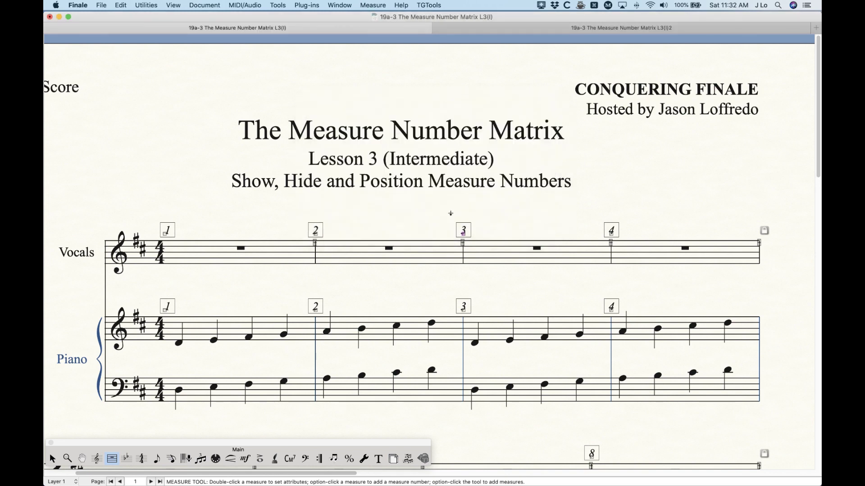
Turn off the enclosure for the Show on Every measure numbers in region 1's score settings.
{"action": "left_click", "coordinate": [490, 228], "text": "alt"}
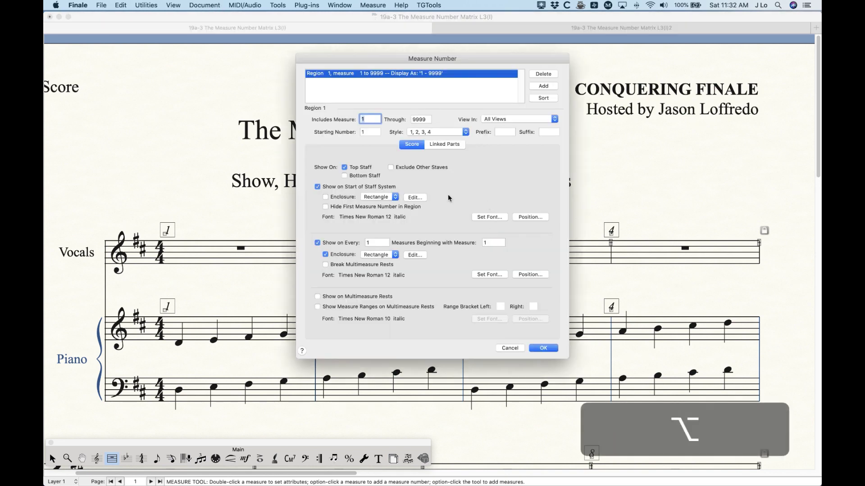
{"action": "left_click", "coordinate": [543, 348]}
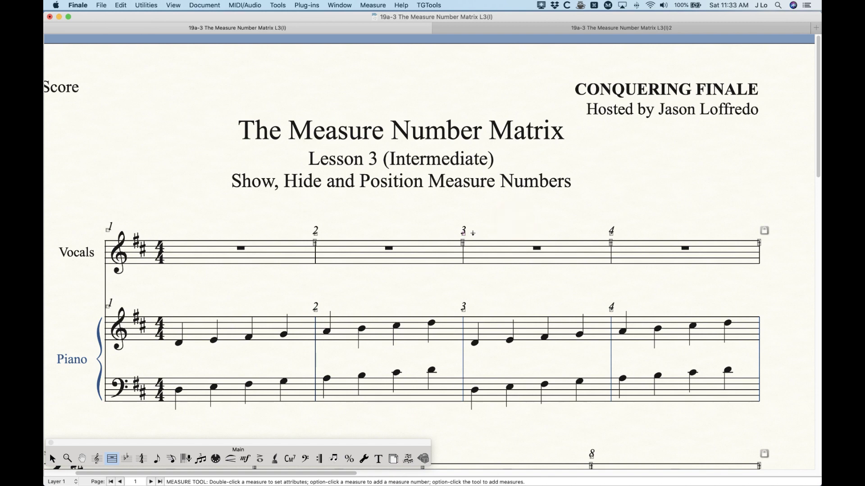
Move the Vocals measure 3 number slightly up and to the right of its barline.
{"action": "left_click", "coordinate": [465, 237]}
{"action": "right_click", "coordinate": [465, 238]}
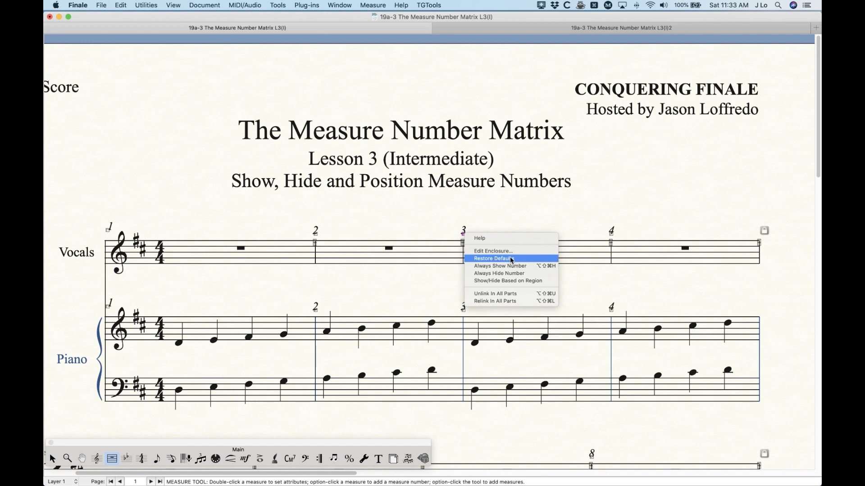
{"action": "left_click", "coordinate": [510, 209]}
{"action": "left_click_drag", "start_coordinate": [464, 235], "coordinate": [475, 225]}
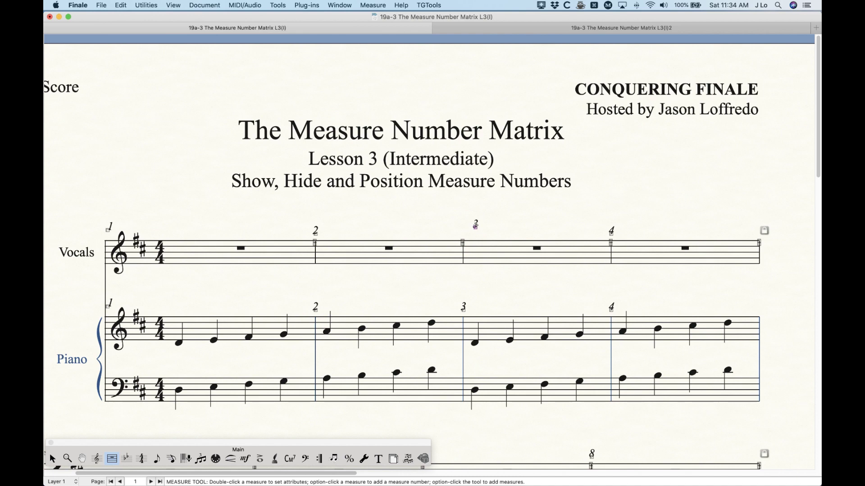
Review the show and hide options of the moved Vocals measure 3 number and restore its default position.
{"action": "right_click", "coordinate": [476, 226]}
{"action": "left_click", "coordinate": [510, 266]}
{"action": "right_click", "coordinate": [477, 230]}
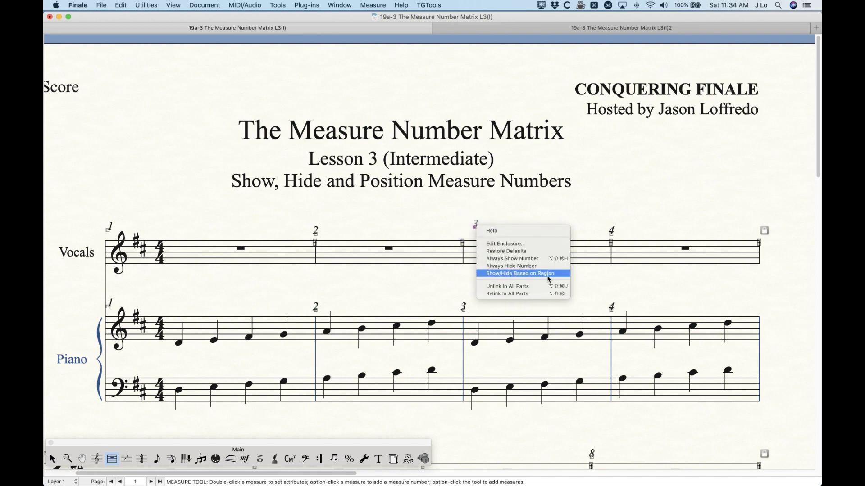
{"action": "left_click", "coordinate": [530, 209]}
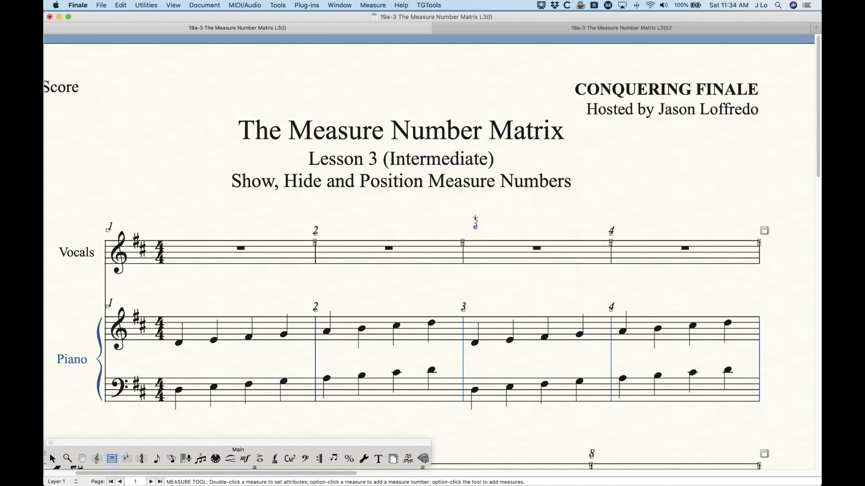
{"action": "right_click", "coordinate": [476, 228]}
{"action": "left_click", "coordinate": [506, 251]}
Add an individual Rectangle enclosure to the Vocals measure 3 number.
{"action": "right_click", "coordinate": [464, 235]}
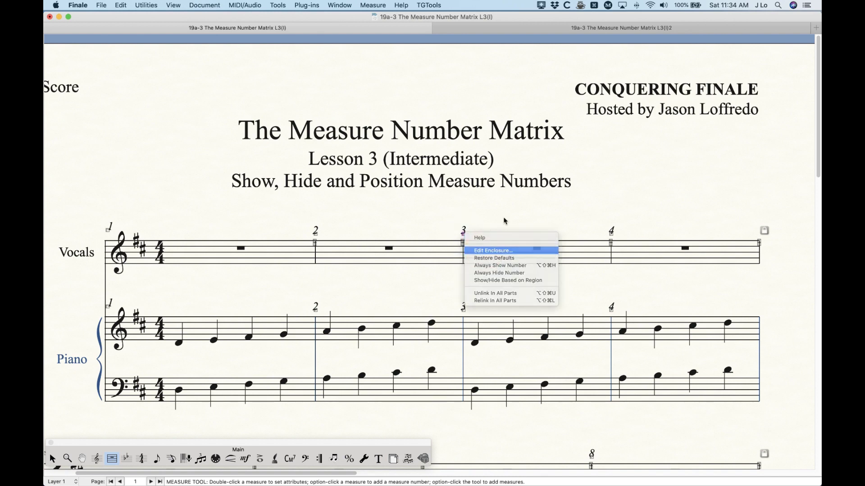
{"action": "left_click", "coordinate": [493, 250]}
{"action": "left_click", "coordinate": [529, 217]}
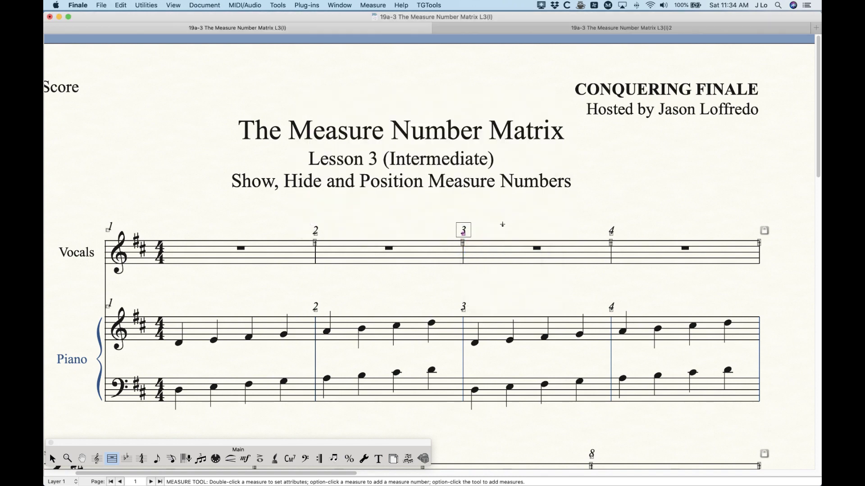
Remove the individual rectangle from the Vocals measure 3 number by applying the default enclosure.
{"action": "right_click", "coordinate": [464, 233]}
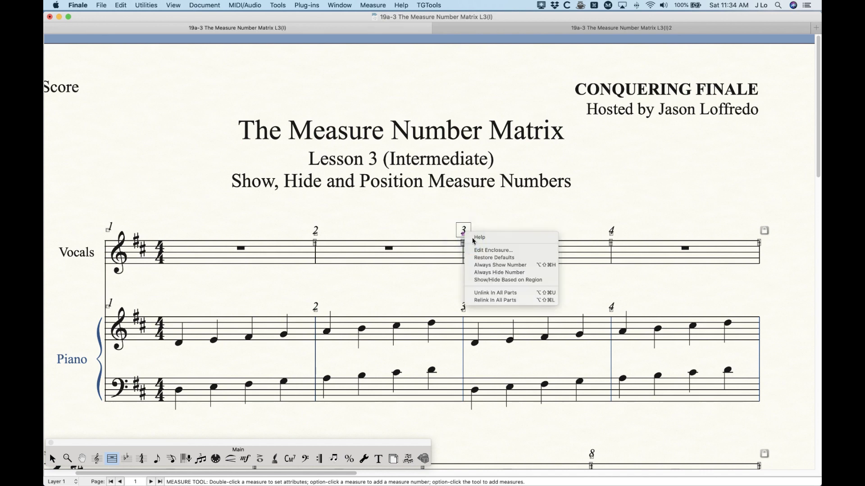
{"action": "left_click", "coordinate": [516, 217]}
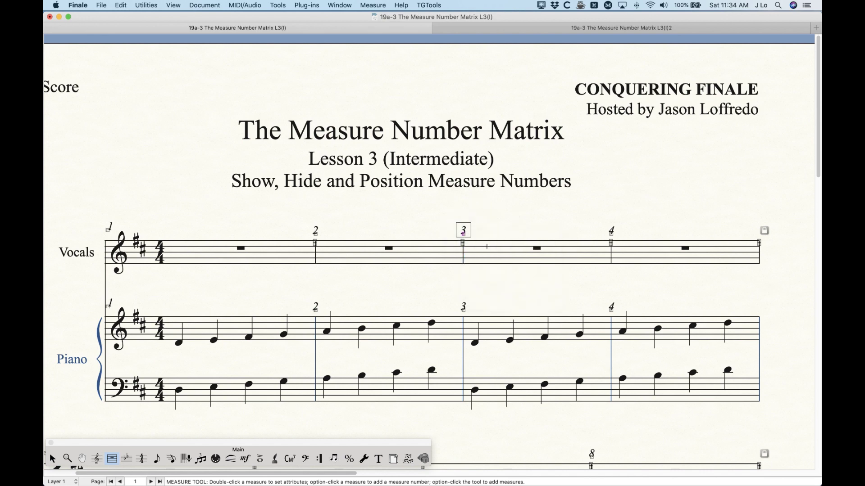
{"action": "right_click", "coordinate": [464, 234]}
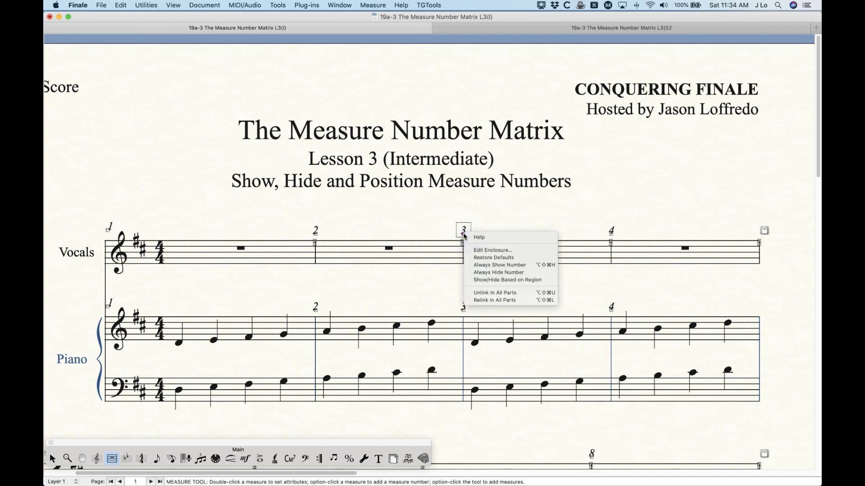
{"action": "left_click", "coordinate": [489, 250]}
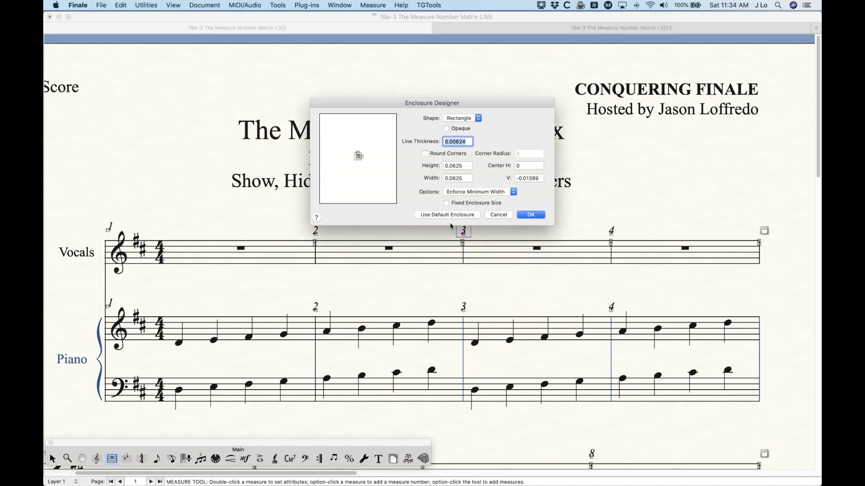
{"action": "left_click", "coordinate": [447, 215]}
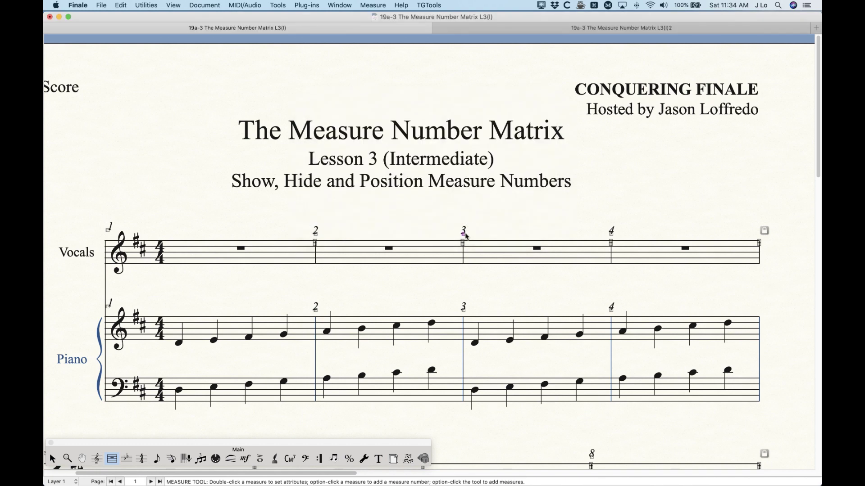
Nudge the score's Vocals measure 3 number right while unlinking it from the parts, and restore its default position.
{"action": "key", "text": "super"}
{"action": "left_click_drag", "start_coordinate": [464, 235], "coordinate": [467, 235]}
{"action": "right_click", "coordinate": [467, 234]}
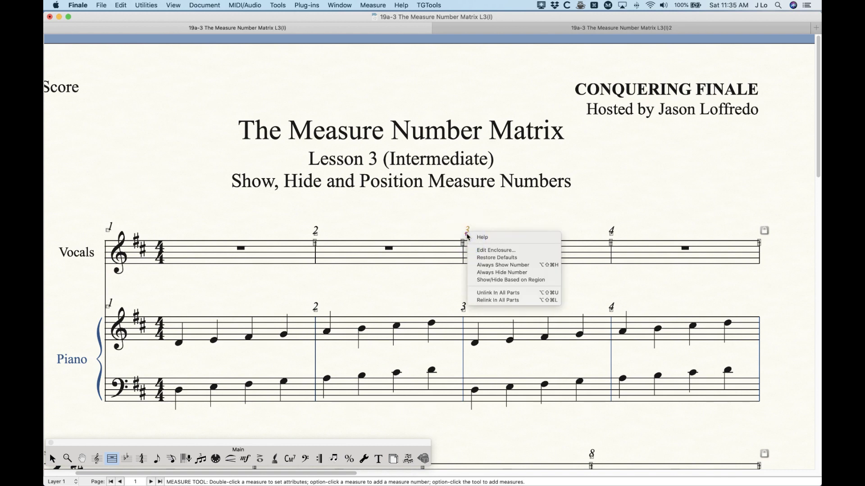
{"action": "left_click", "coordinate": [490, 257]}
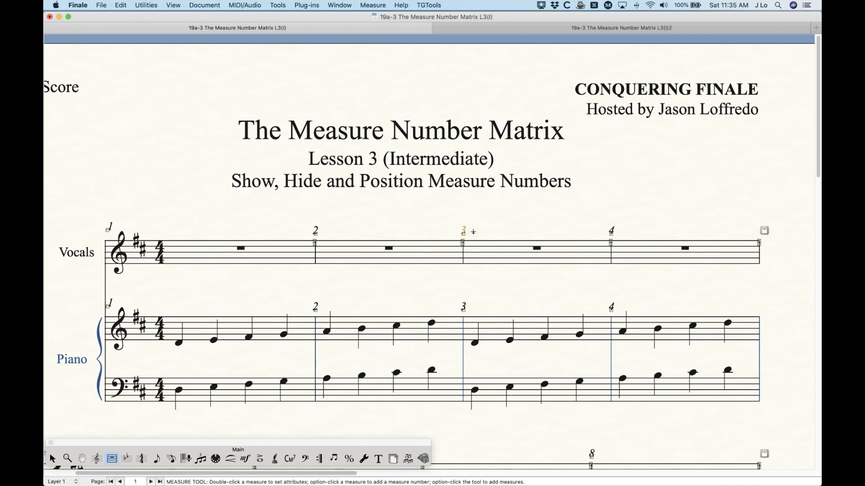
Undo the default restore and the unlinked move of the score's Vocals measure 3 number.
{"action": "key", "text": "super+z"}
{"action": "key", "text": "super+z"}
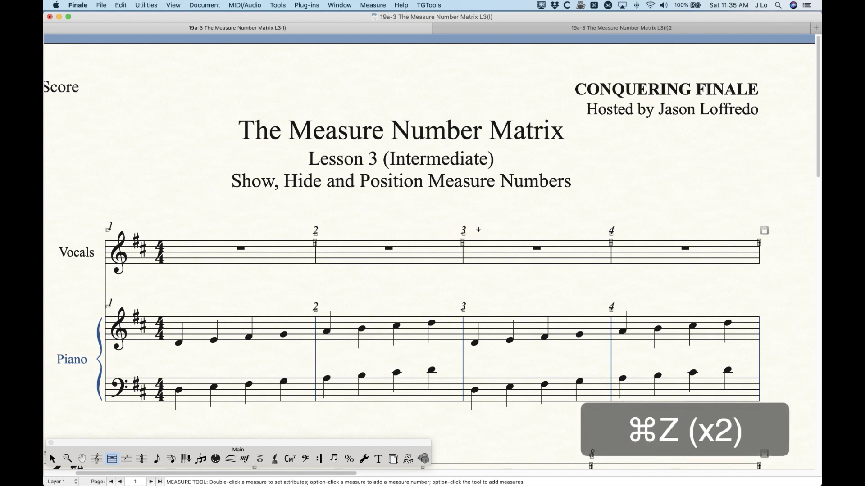
In the Vocals part, move the measure 3 number to the right and restore its default position.
{"action": "key", "text": "alt+super+period"}
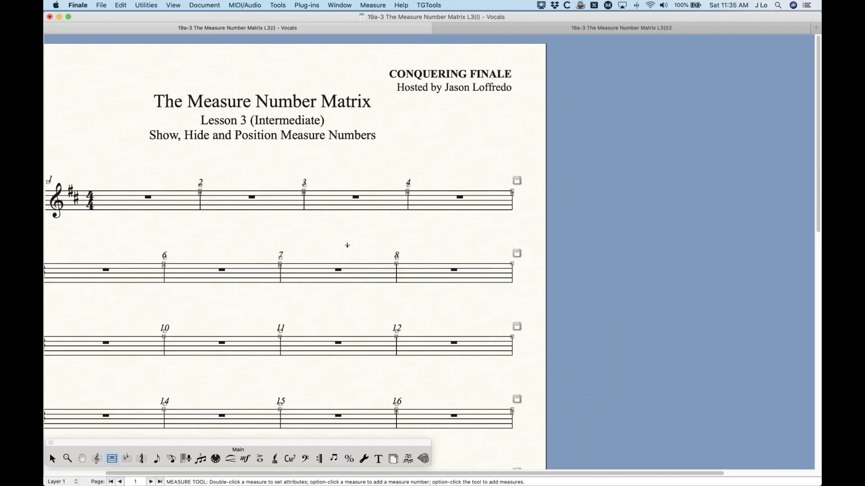
{"action": "left_click_drag", "start_coordinate": [311, 184], "coordinate": [323, 184]}
{"action": "left_click", "coordinate": [345, 184]}
{"action": "right_click", "coordinate": [325, 184]}
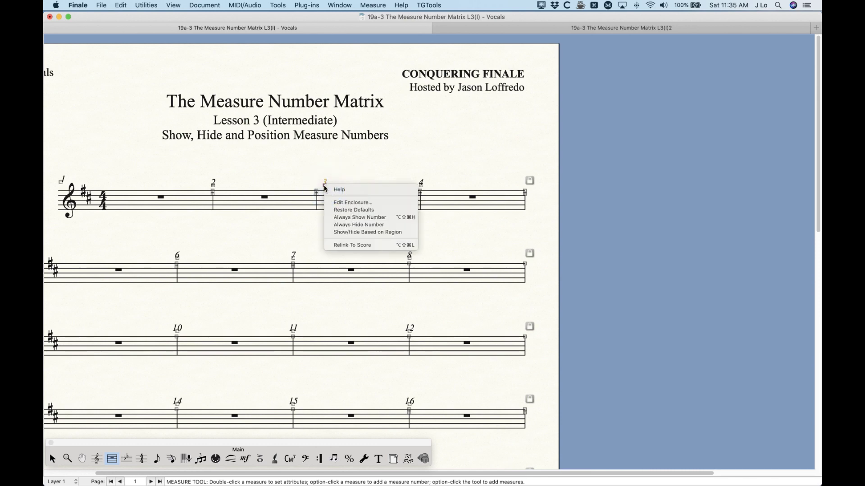
{"action": "left_click", "coordinate": [348, 211]}
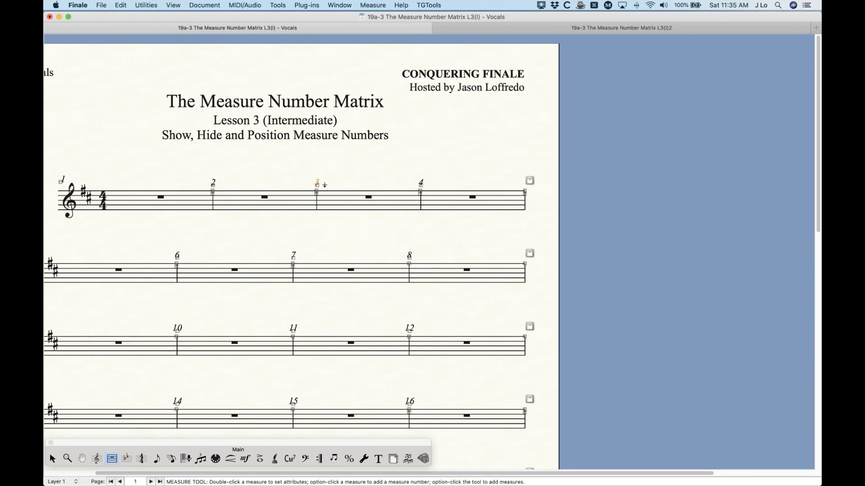
Undo the default restore and the move of the measure 3 number in the Vocals part.
{"action": "key", "text": "super+z"}
{"action": "key", "text": "super+z"}
Switch to the document 19a-3 The Measure Number Matrix L3(I)2 and display its Flute 1 part enlarged.
{"action": "left_click", "coordinate": [548, 28]}
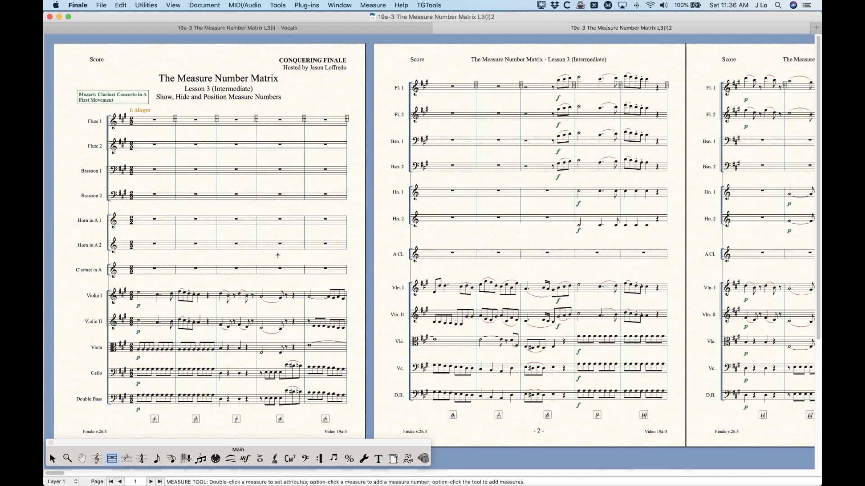
{"action": "key", "text": "alt+super+period"}
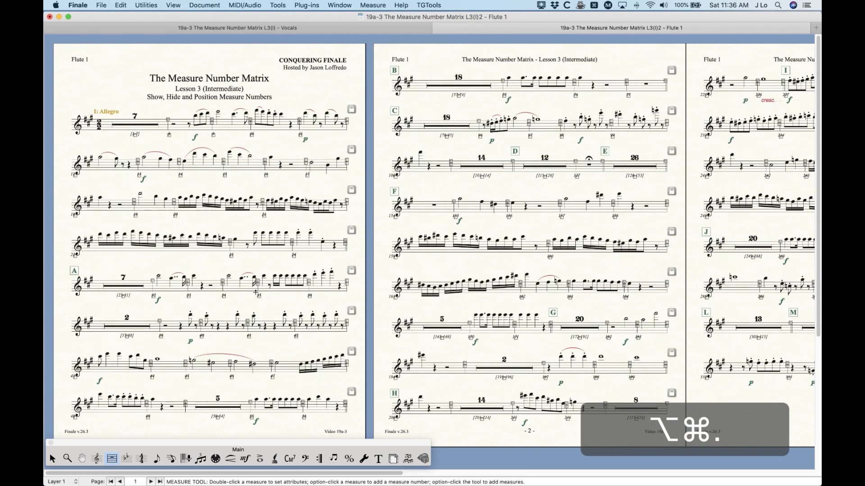
{"action": "key", "text": "super+equal"}
{"action": "key", "text": "super+equal"}
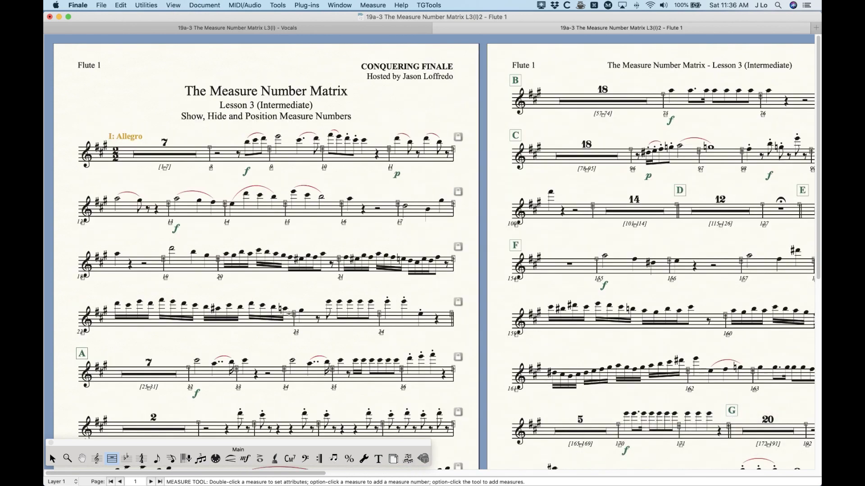
Compare region 1's Linked Parts and Score measure number settings, viewing them from the Flute 1 part and the full score.
{"action": "left_click", "coordinate": [346, 160], "text": "alt"}
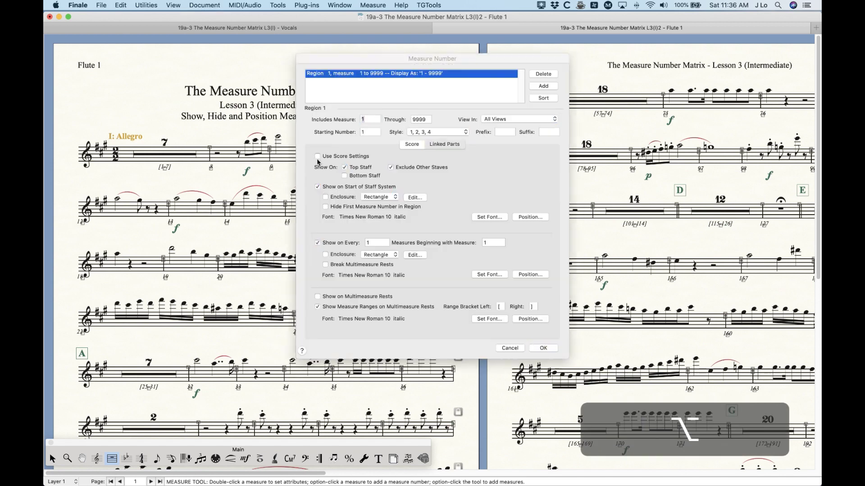
{"action": "left_click", "coordinate": [411, 145]}
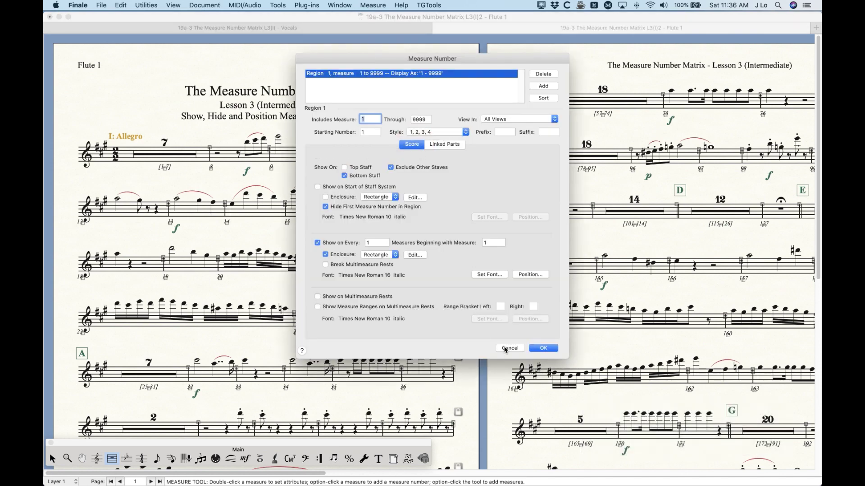
{"action": "left_click", "coordinate": [546, 348]}
{"action": "key", "text": "alt+super+slash"}
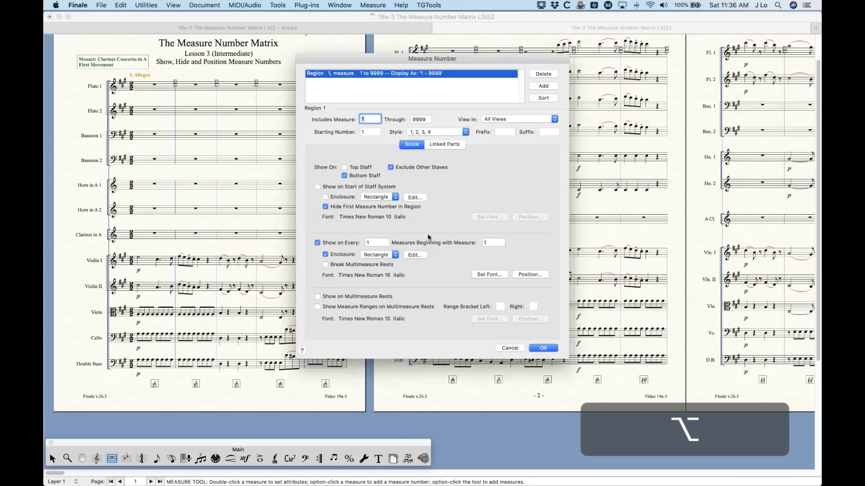
{"action": "left_click", "coordinate": [505, 349]}
Examine the measure numbers in the Flute 1 part with the Selection tool active.
{"action": "key", "text": "alt+super+period"}
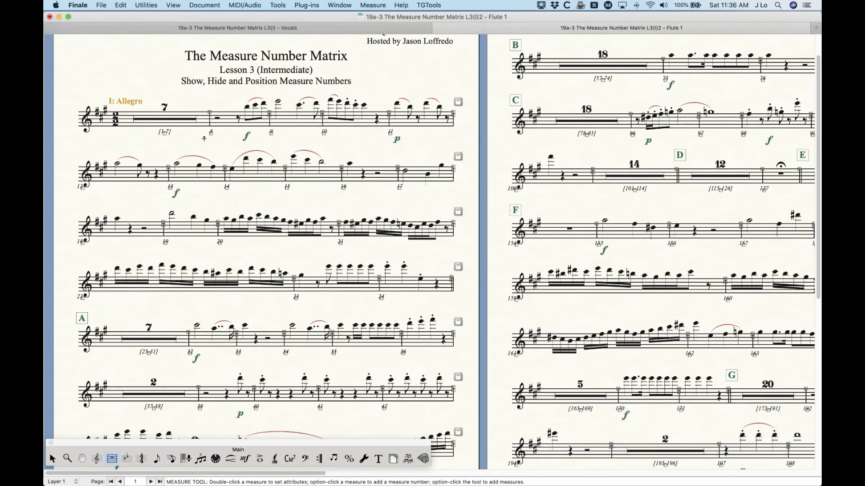
{"action": "left_click", "coordinate": [52, 458]}
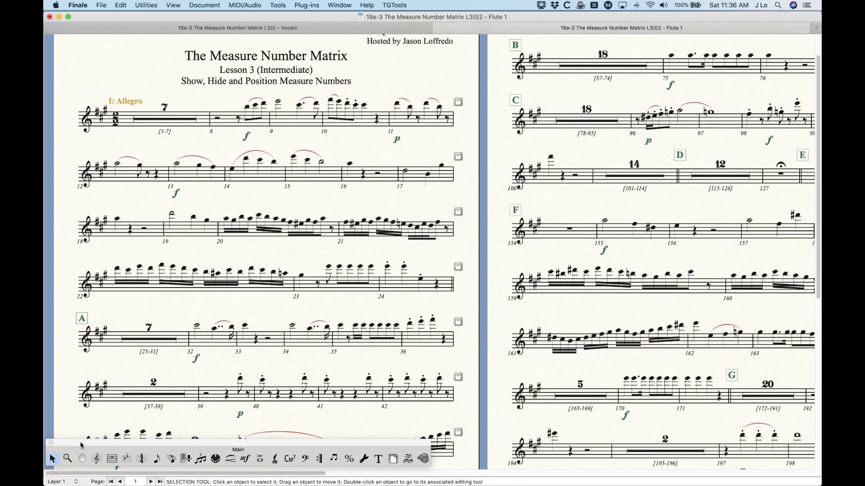
{"action": "scroll", "coordinate": [191, 297], "scroll_direction": "up", "scroll_amount": 3}
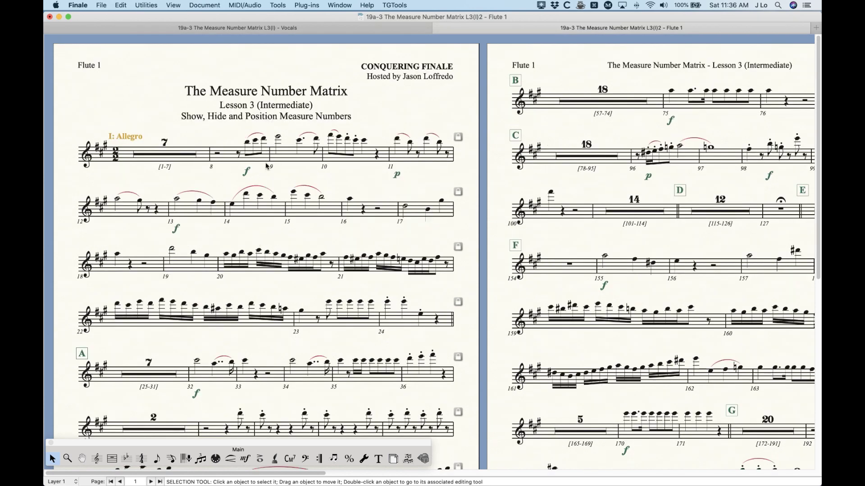
Compare the Flute 1 staff in the full score with the Flute 1 part.
{"action": "key", "text": "alt+super+slash"}
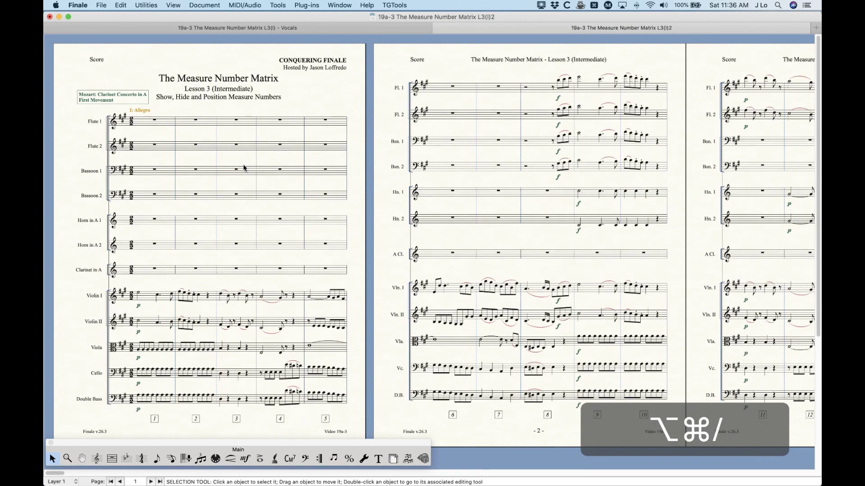
{"action": "left_click", "coordinate": [86, 122]}
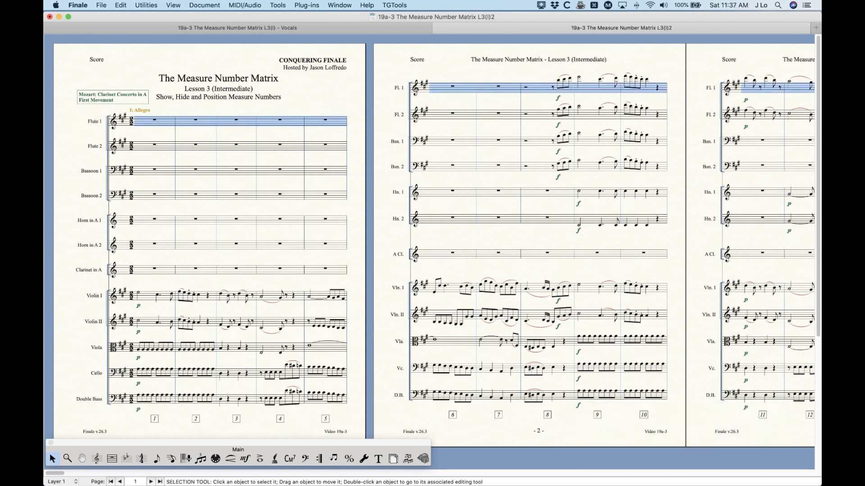
{"action": "left_click", "coordinate": [314, 108]}
{"action": "key", "text": "alt+super+period"}
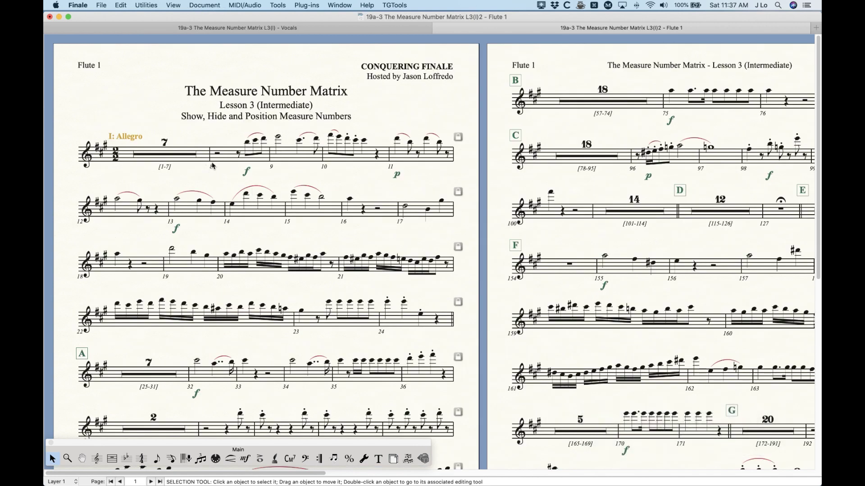
Nudge the measure 8 number and the forte marking beside it slightly in the Flute 1 part.
{"action": "left_click_drag", "start_coordinate": [212, 169], "coordinate": [215, 167]}
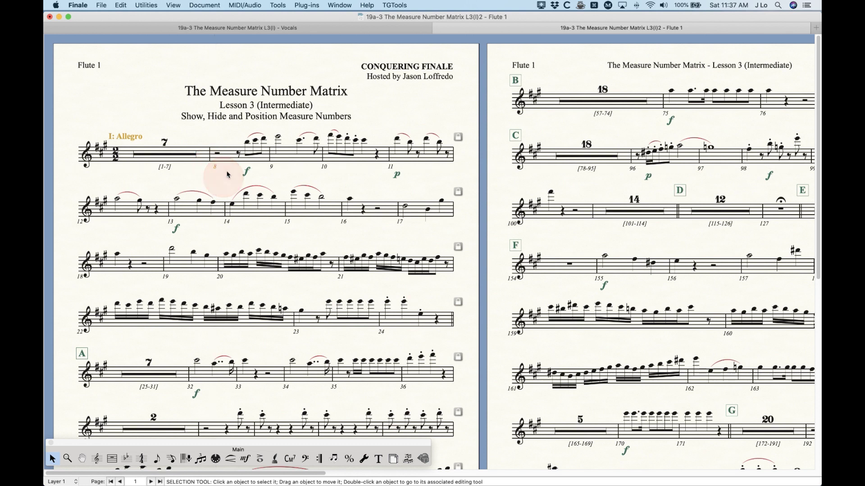
{"action": "left_click_drag", "start_coordinate": [248, 170], "coordinate": [250, 173]}
{"action": "left_click", "coordinate": [262, 180]}
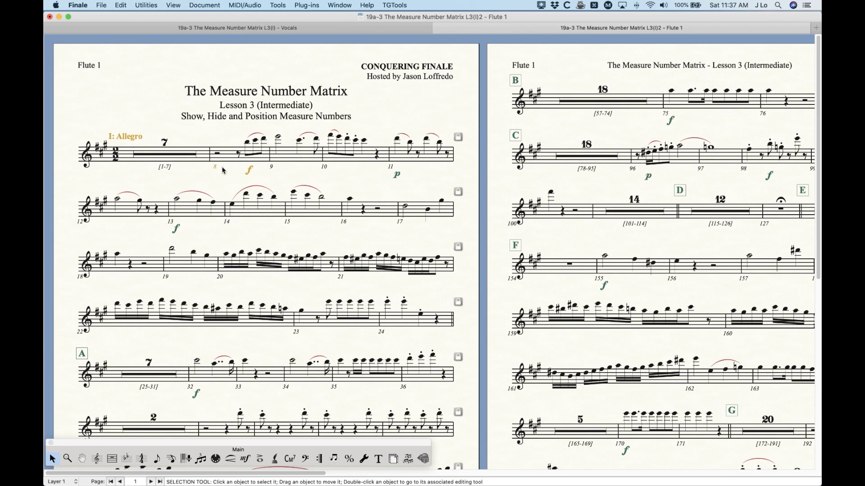
Check the Flute 1 staff in the full score and compare the measure 8 number in the Flute 1 and Flute 2 parts.
{"action": "key", "text": "alt+super+slash"}
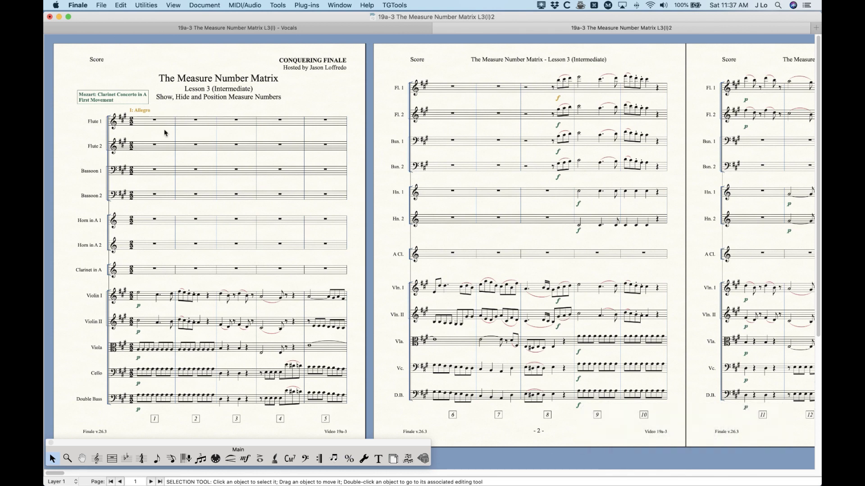
{"action": "left_click", "coordinate": [78, 123]}
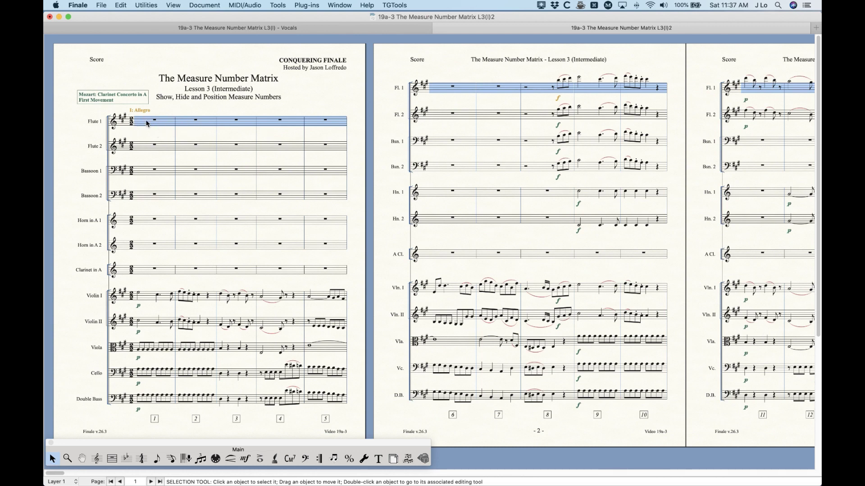
{"action": "key", "text": "alt+super+period"}
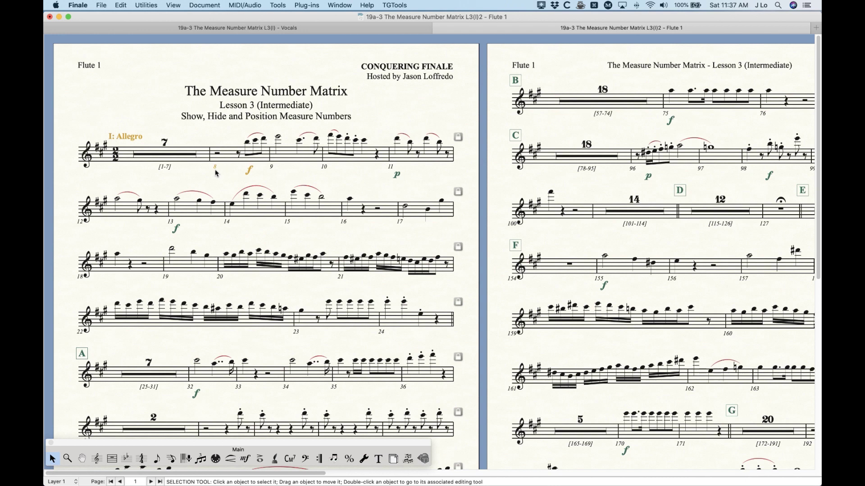
{"action": "key", "text": "alt+super+period"}
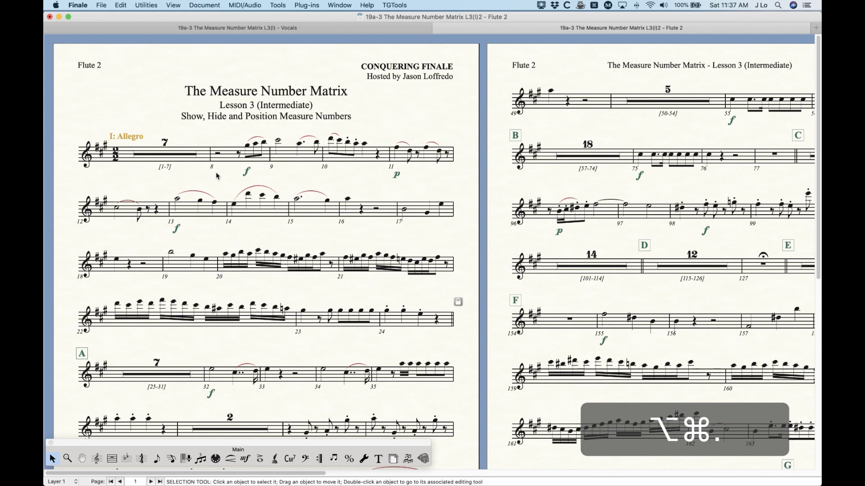
{"action": "key", "text": "super+alt"}
Show region 1's measure numbers on the top staff of the full score as well, and check the measure 8 number there.
{"action": "key", "text": "alt+super+slash"}
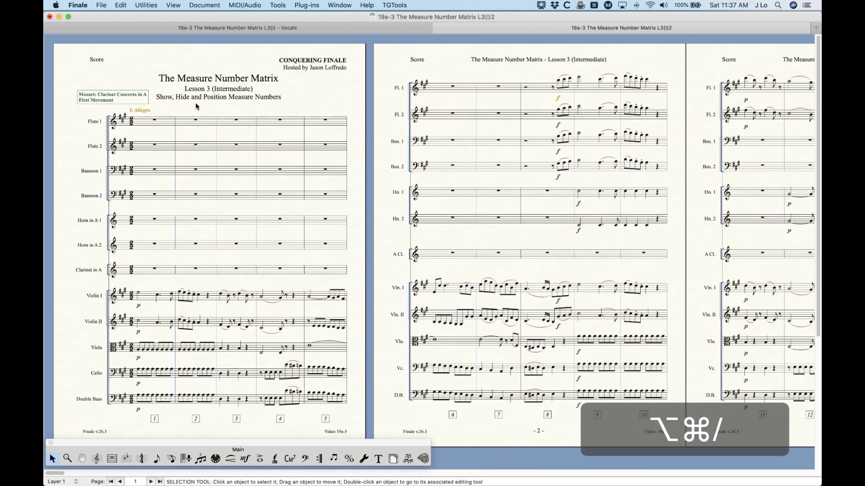
{"action": "key", "text": "alt"}
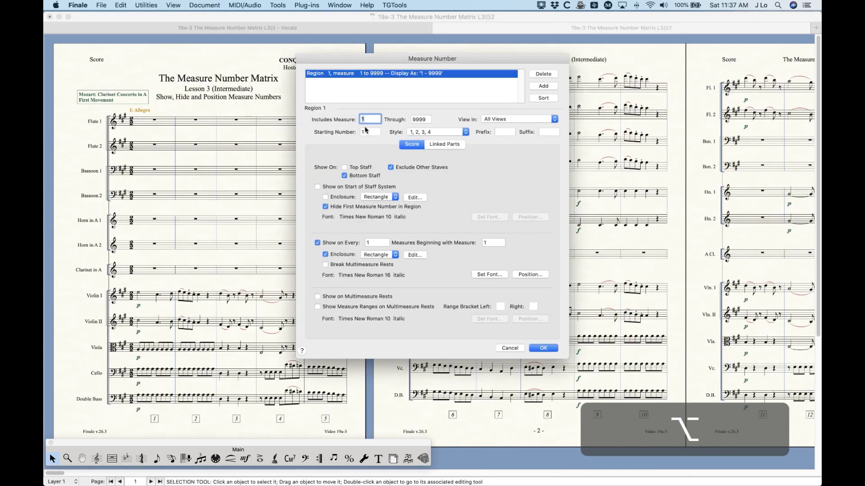
{"action": "left_click", "coordinate": [344, 167]}
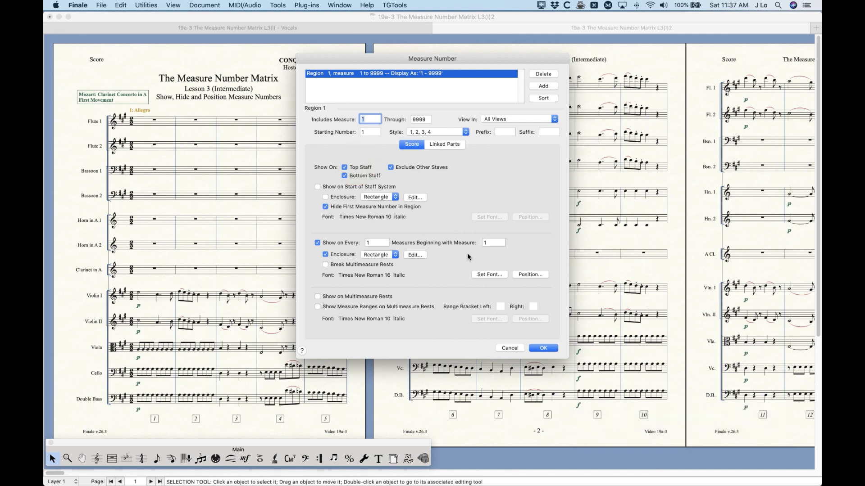
{"action": "left_click", "coordinate": [543, 349]}
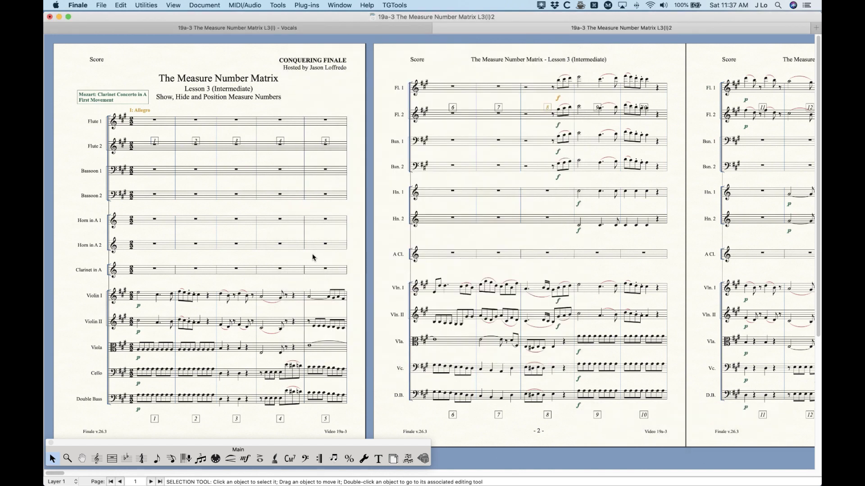
{"action": "scroll", "coordinate": [476, 139], "scroll_direction": "right", "scroll_amount": 5}
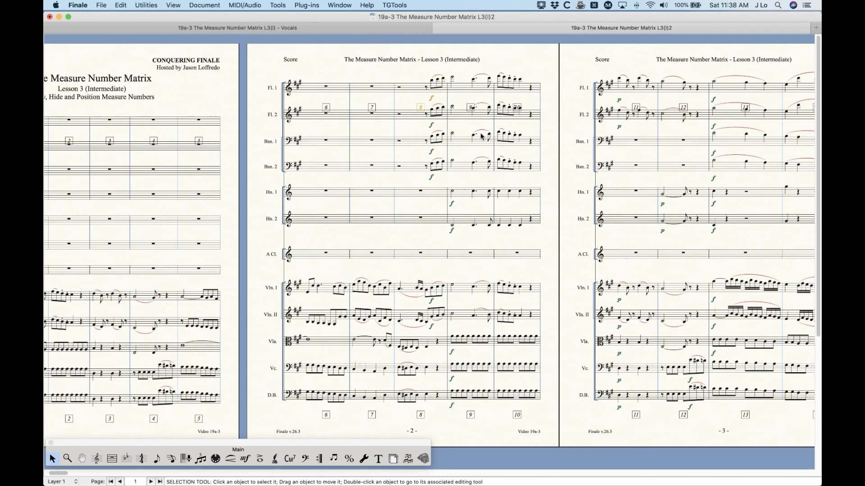
{"action": "left_click", "coordinate": [421, 109]}
{"action": "left_click", "coordinate": [259, 89]}
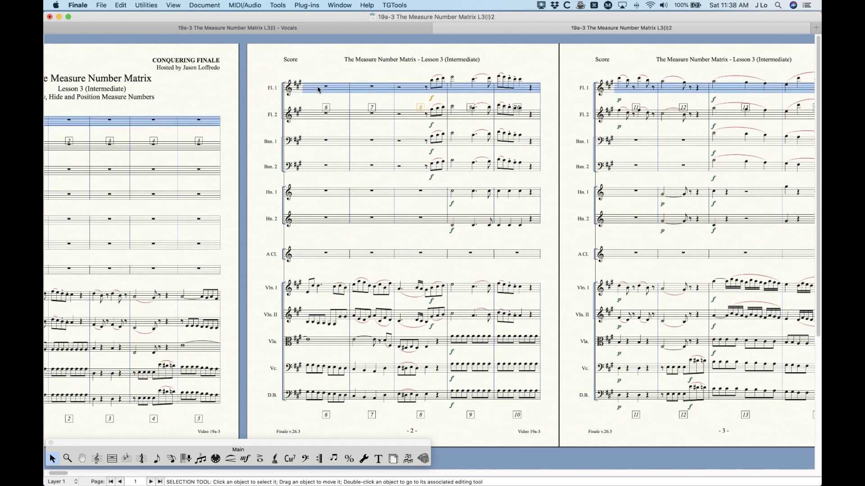
{"action": "left_click", "coordinate": [389, 73]}
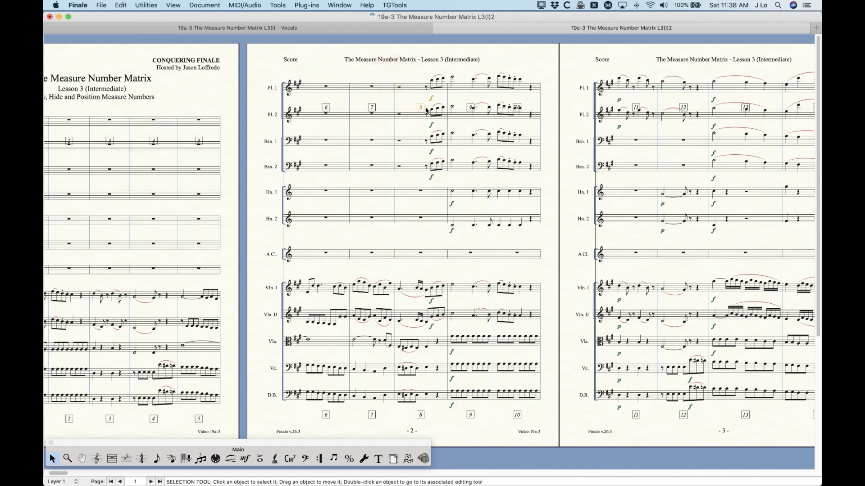
Turn off the top-staff measure numbers for the score in region 1.
{"action": "key", "text": "alt"}
{"action": "key", "text": "alt"}
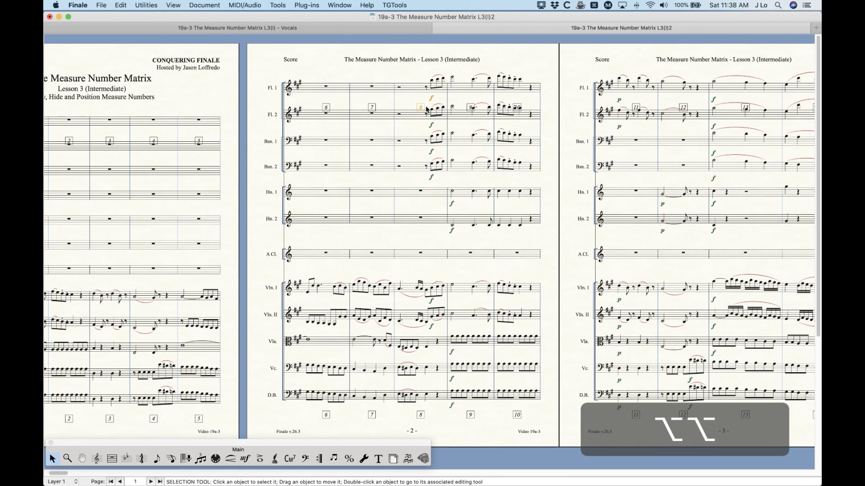
{"action": "double_click", "coordinate": [424, 109]}
{"action": "left_click", "coordinate": [345, 167]}
{"action": "left_click", "coordinate": [543, 348]}
Move the enclosed measure 1 number below the Double Bass staff slightly up and to the right in the full score.
{"action": "scroll", "coordinate": [264, 337], "scroll_direction": "left", "scroll_amount": 5}
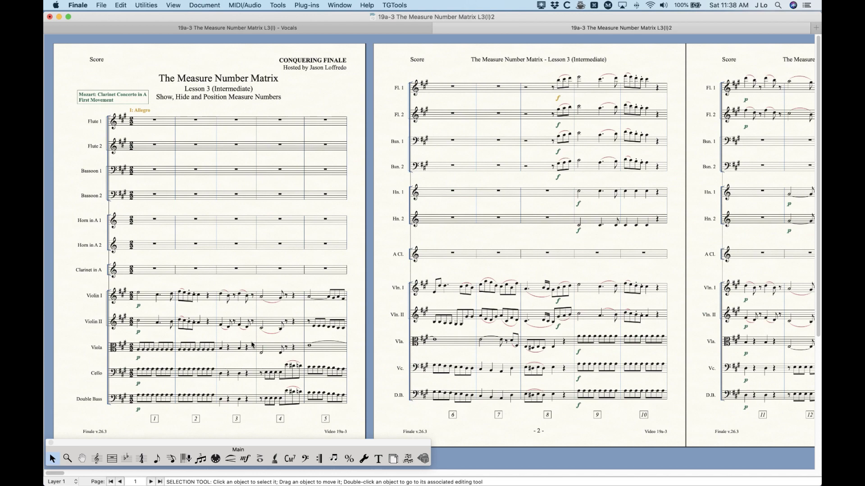
{"action": "key", "text": "super"}
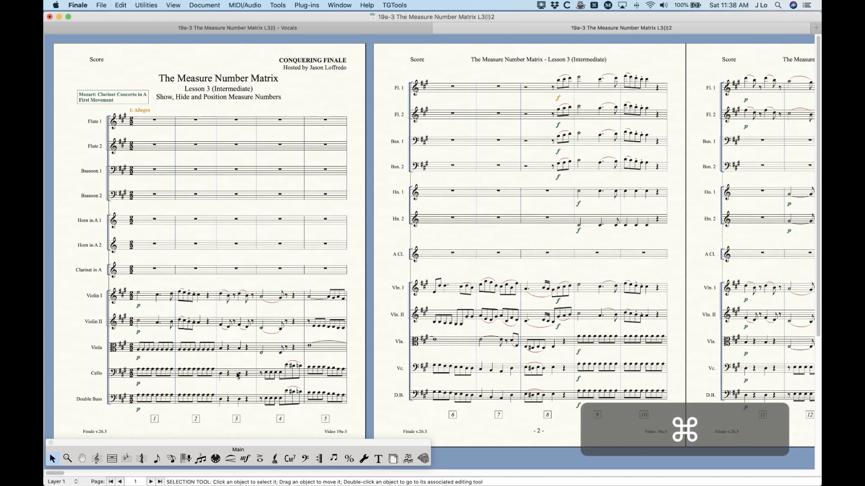
{"action": "key", "text": "super+equal"}
{"action": "key", "text": "super+equal"}
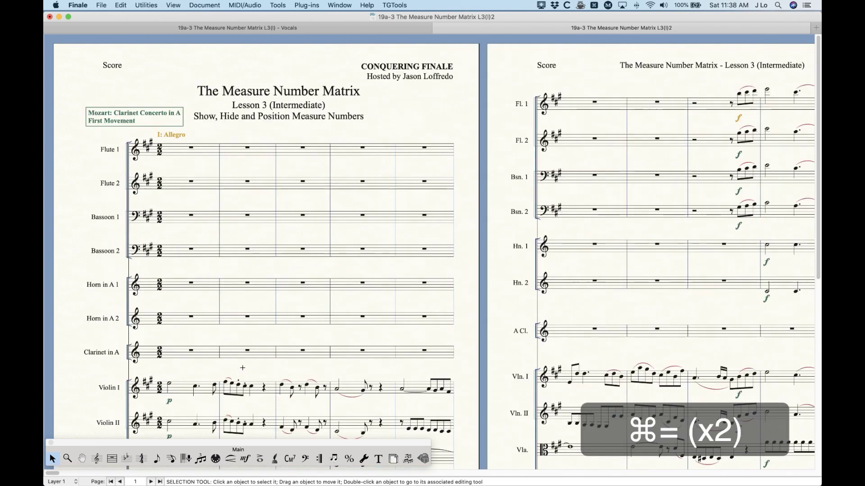
{"action": "key", "text": "super+equal"}
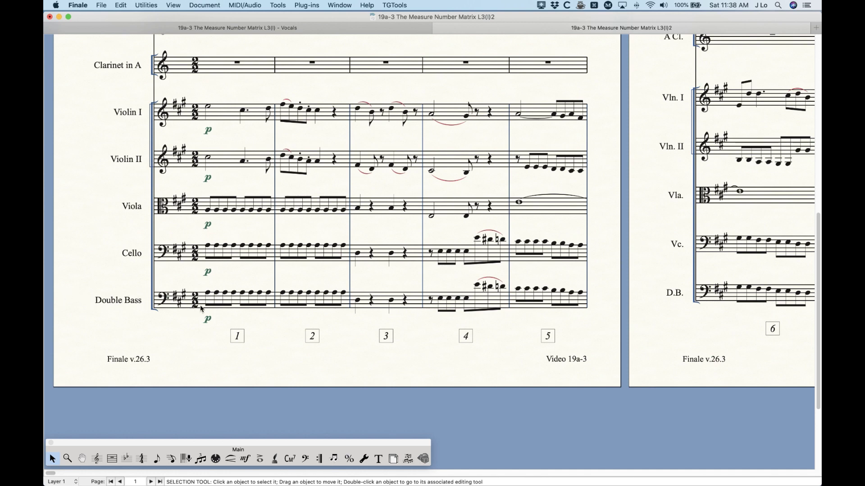
{"action": "left_click", "coordinate": [238, 336]}
{"action": "left_click_drag", "start_coordinate": [237, 336], "coordinate": [248, 325]}
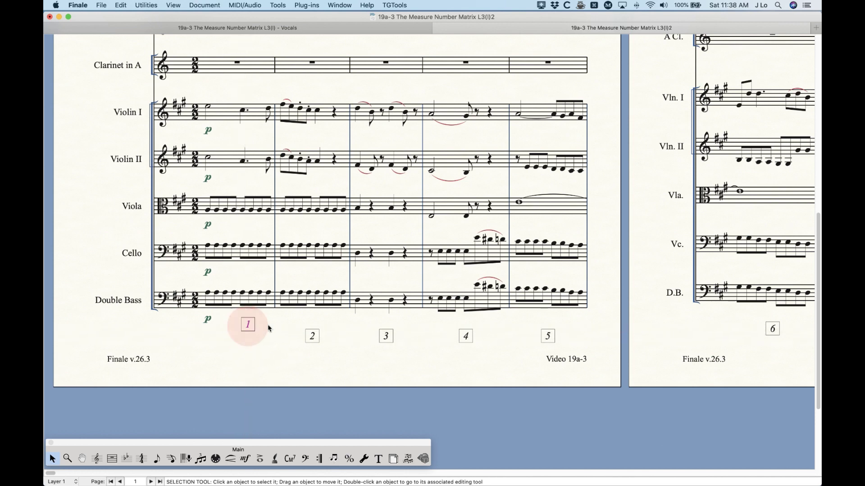
{"action": "left_click", "coordinate": [235, 344]}
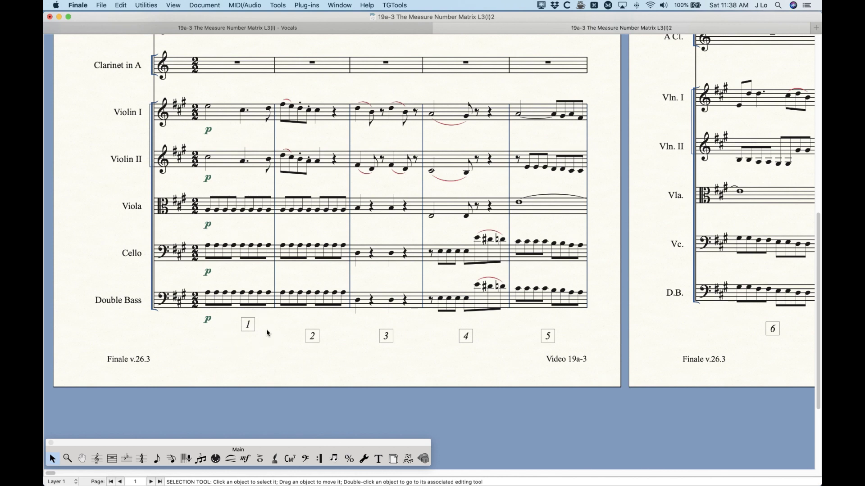
Go through the linked parts from Flute 1 to Violin I and examine the measure 1 number.
{"action": "key", "text": "super+alt+period"}
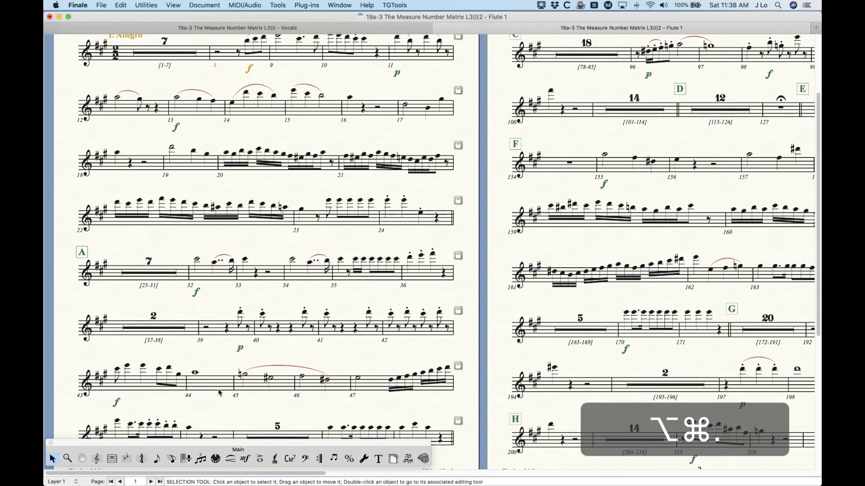
{"action": "key", "text": "super+alt+period"}
{"action": "key", "text": "super+alt+period"}
{"action": "key", "text": "super+alt+period"}
{"action": "key", "text": "super+alt+period"}
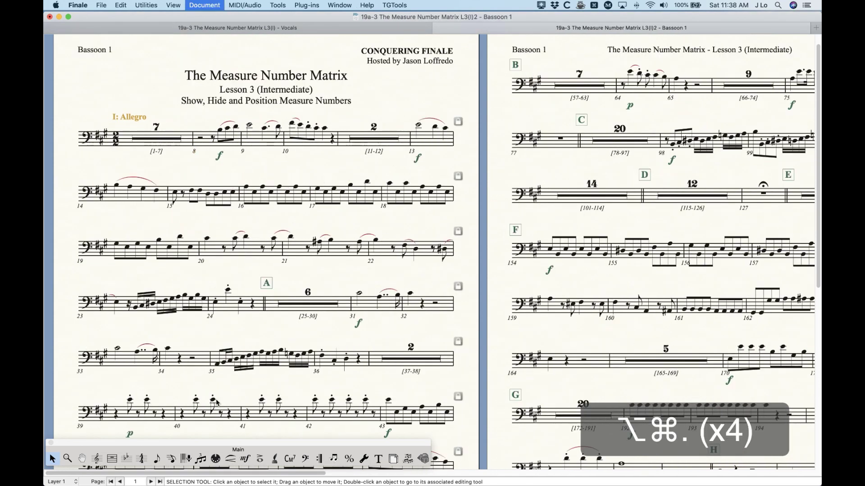
{"action": "key", "text": "super+alt+period"}
{"action": "key", "text": "super+alt+period"}
{"action": "key", "text": "super+alt+period"}
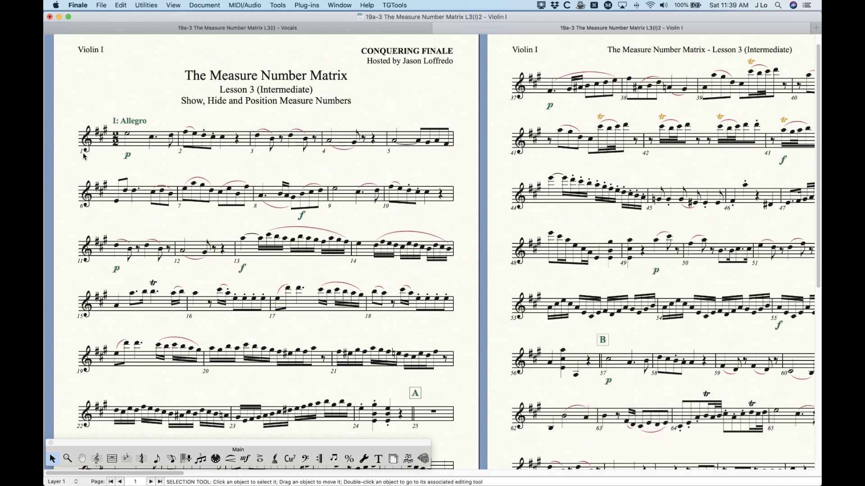
Continue through the remaining string parts to Double Bass and inspect the position of the measure 1 number there.
{"action": "key", "text": "alt+super+period"}
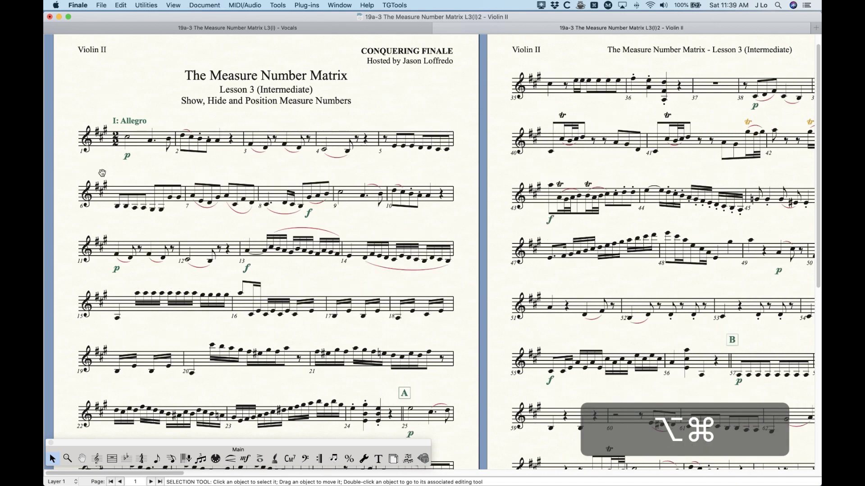
{"action": "key", "text": "alt+super+period"}
{"action": "key", "text": "alt+super+period"}
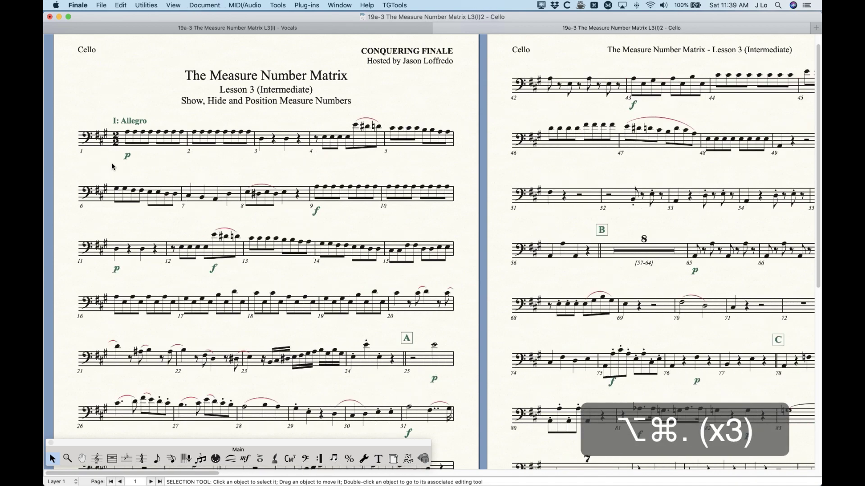
{"action": "key", "text": "alt+super+period"}
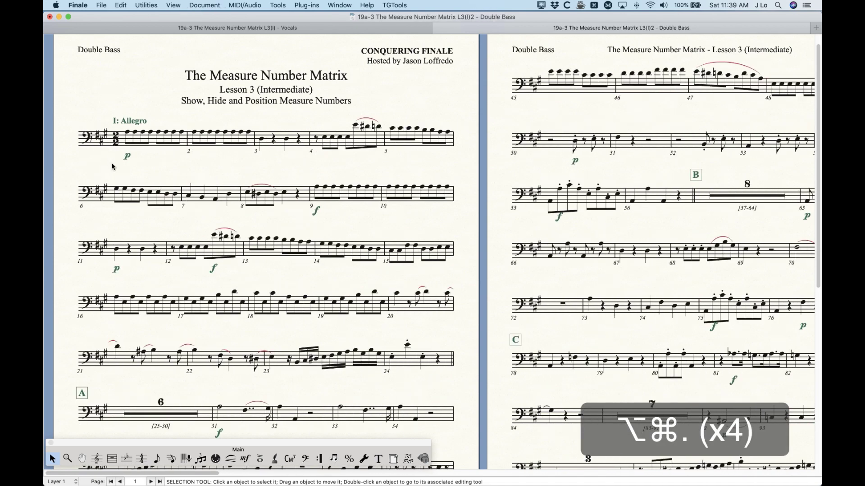
{"action": "left_click", "coordinate": [91, 144]}
{"action": "left_click", "coordinate": [94, 143]}
Restore the measure 1 number below the Double Bass staff in the full score to its defaults.
{"action": "key", "text": "alt+super+slash"}
{"action": "scroll", "coordinate": [220, 324], "scroll_direction": "down", "scroll_amount": 5}
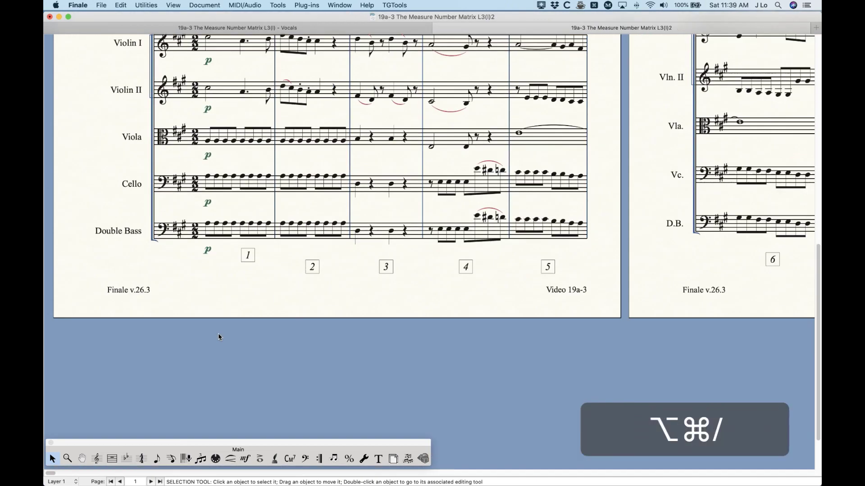
{"action": "right_click", "coordinate": [246, 254]}
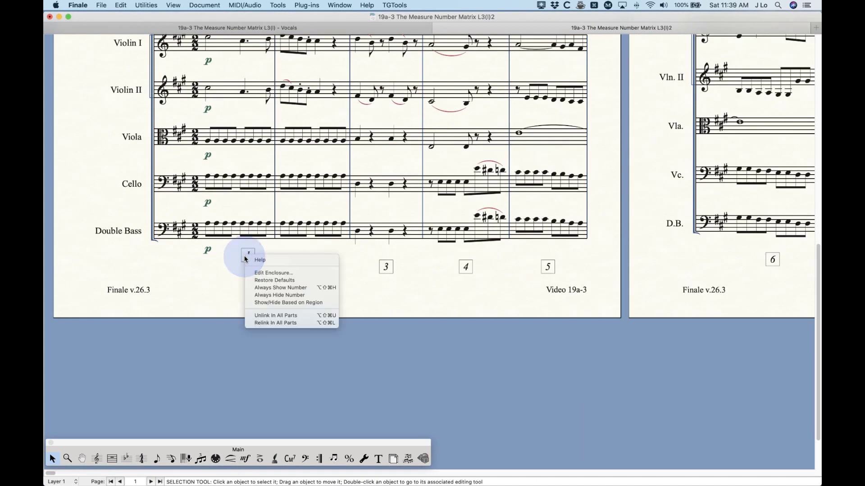
{"action": "left_click", "coordinate": [273, 281]}
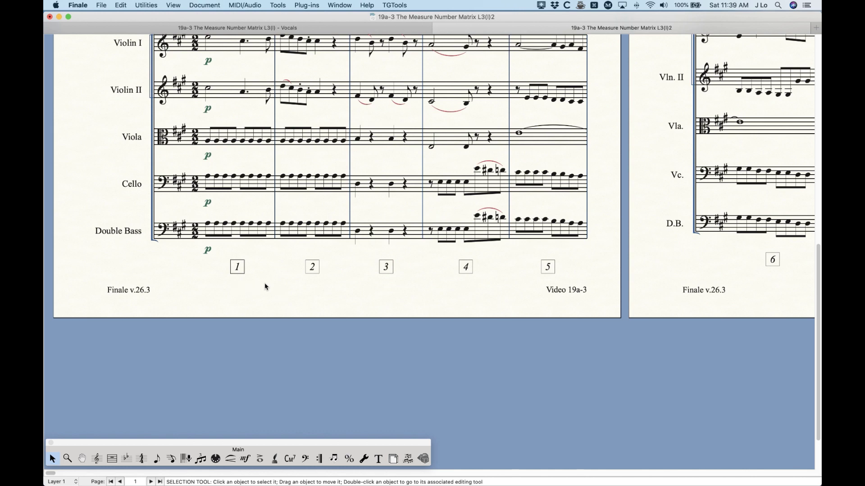
Unlink the measure 1 number in all parts from the full score.
{"action": "scroll", "coordinate": [265, 287], "scroll_direction": "up", "scroll_amount": 3}
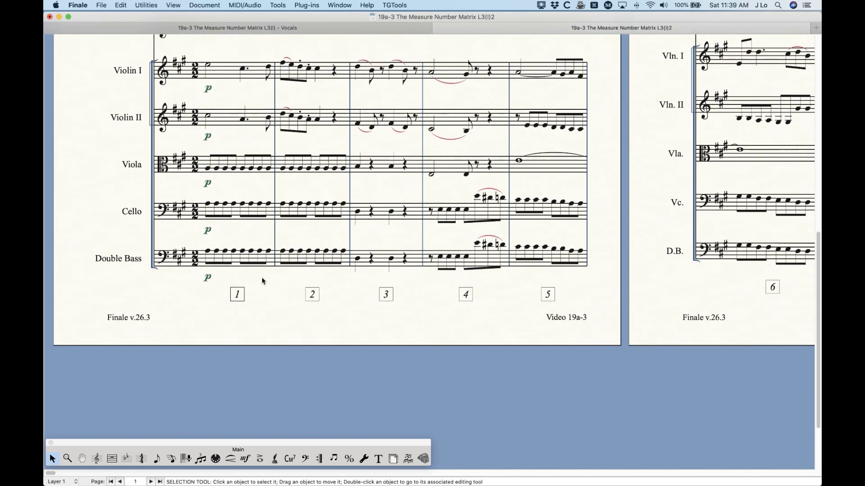
{"action": "right_click", "coordinate": [237, 296]}
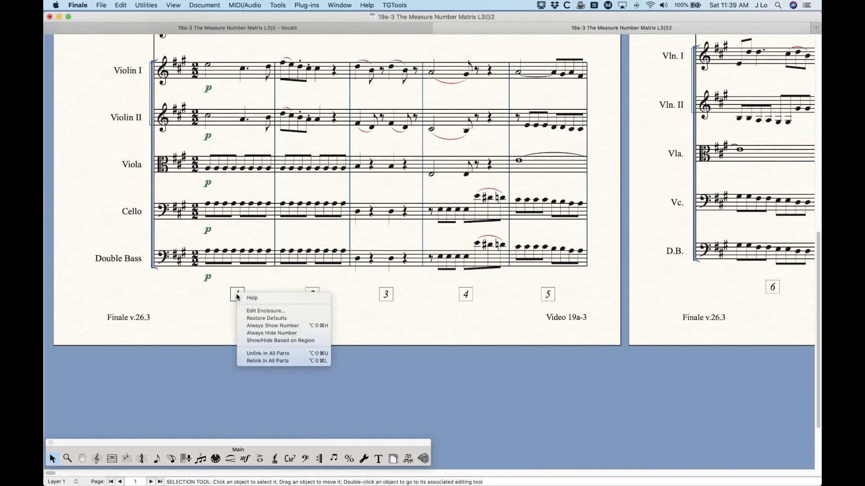
{"action": "left_click", "coordinate": [267, 354]}
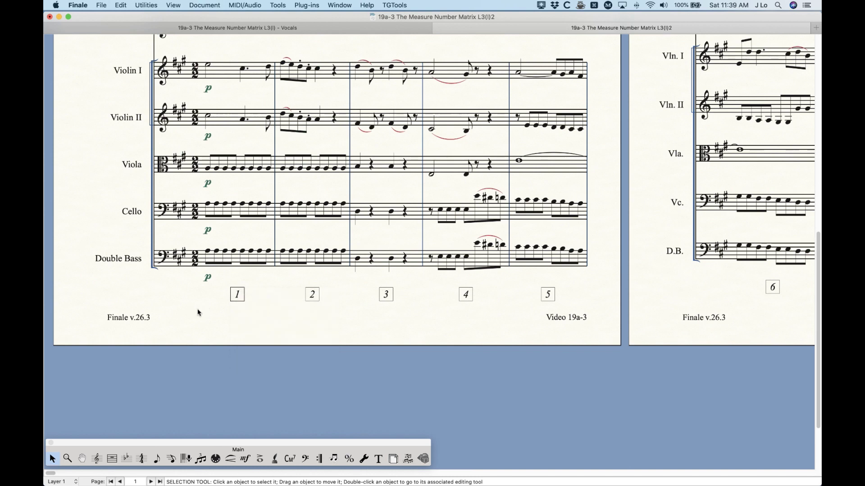
Undo the last change, and shift the measure 1 number below the Double Bass staff right and slightly up in the full score only.
{"action": "key", "text": "super+z"}
{"action": "left_click_drag", "start_coordinate": [238, 296], "coordinate": [255, 289]}
{"action": "left_click", "coordinate": [258, 324]}
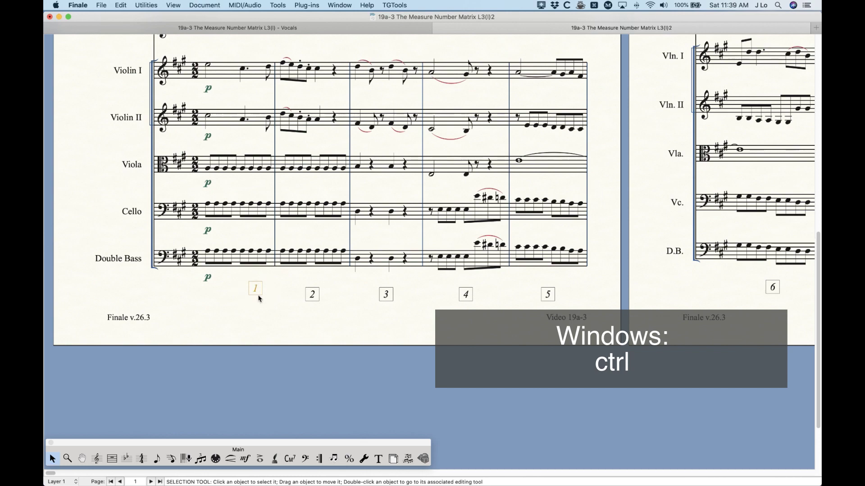
Check the measure 1 number in the Double Bass part against its position in the full score.
{"action": "key", "text": "alt+super+comma"}
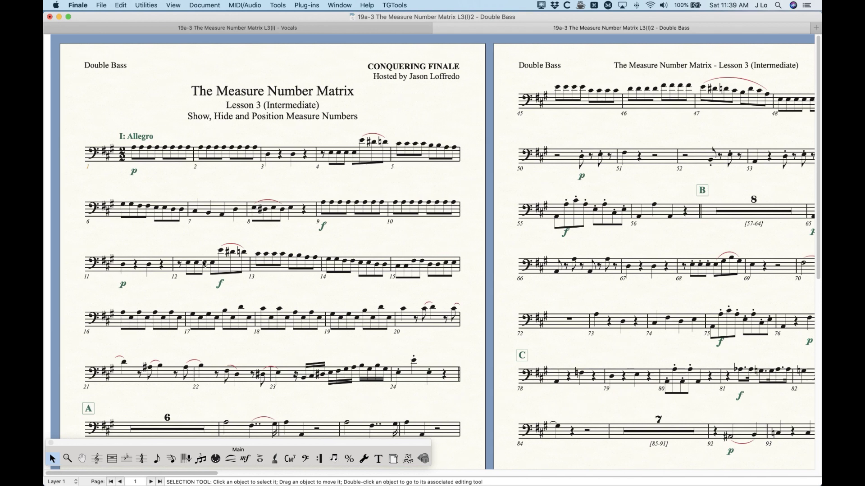
{"action": "left_click", "coordinate": [82, 169]}
{"action": "left_click", "coordinate": [92, 173]}
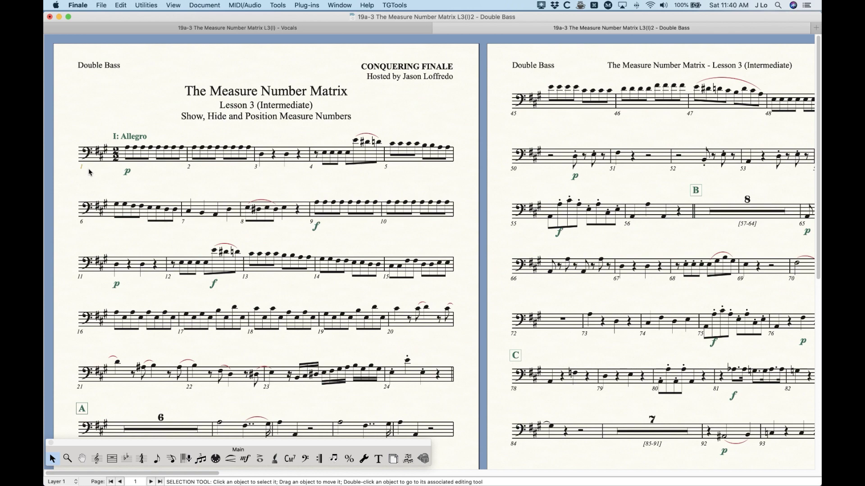
{"action": "key", "text": "alt+super+slash"}
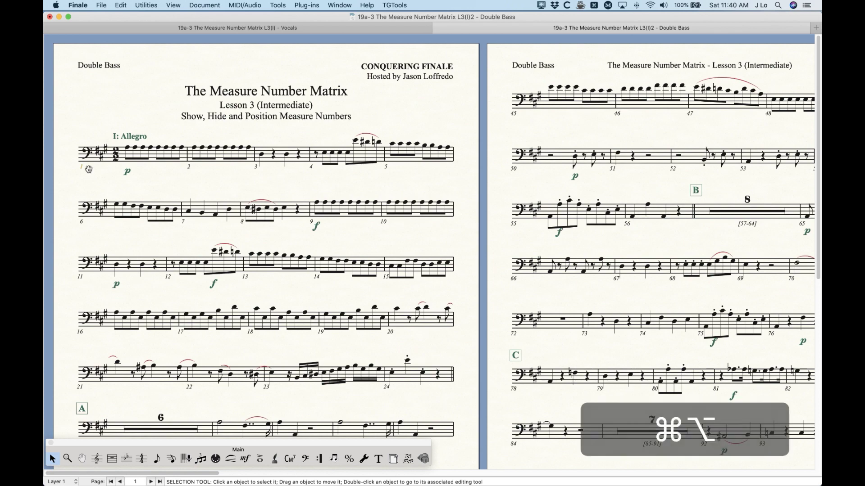
{"action": "scroll", "coordinate": [242, 346], "scroll_direction": "down", "scroll_amount": 2}
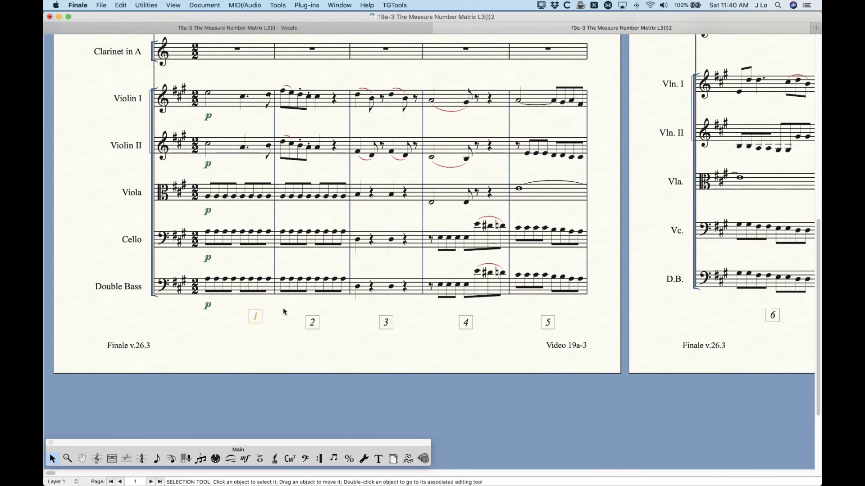
{"action": "scroll", "coordinate": [310, 301], "scroll_direction": "up", "scroll_amount": 10}
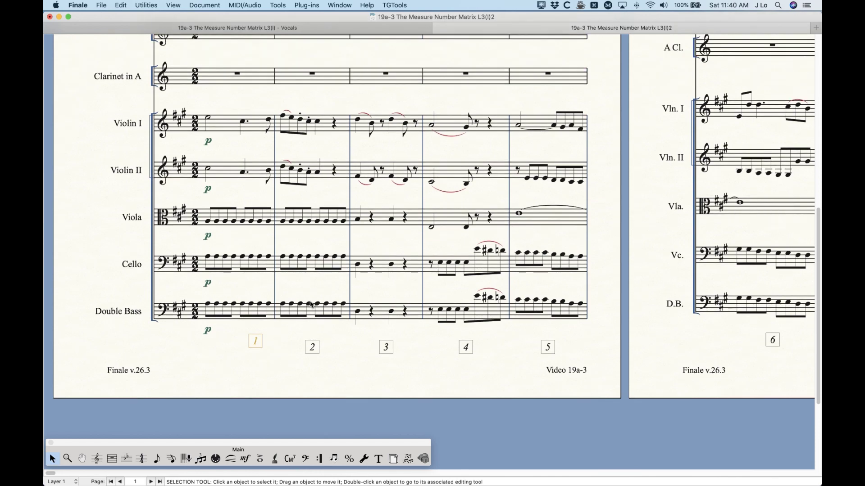
{"action": "scroll", "coordinate": [310, 301], "scroll_direction": "down", "scroll_amount": 15}
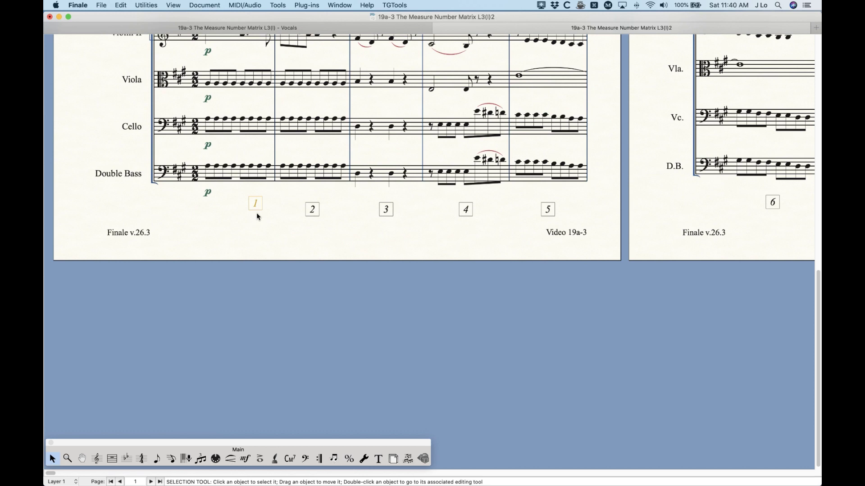
Restore the measure 1 number in the full score to its defaults and relink it in all parts.
{"action": "right_click", "coordinate": [258, 206]}
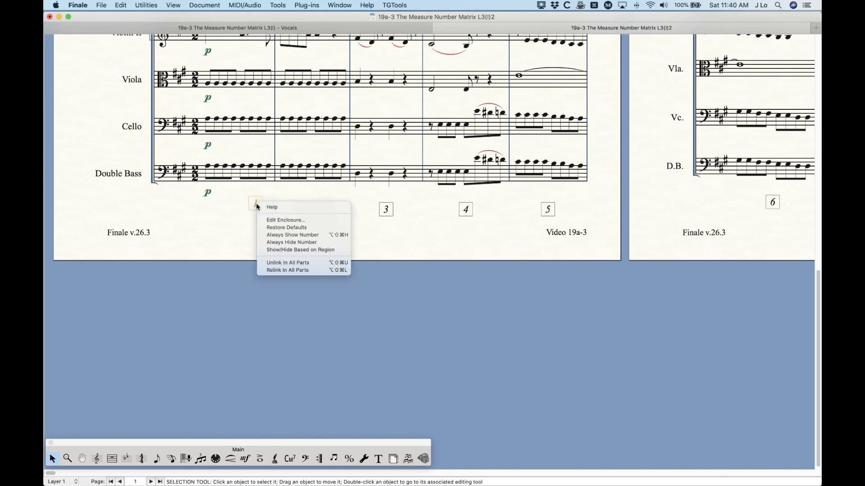
{"action": "left_click", "coordinate": [283, 228]}
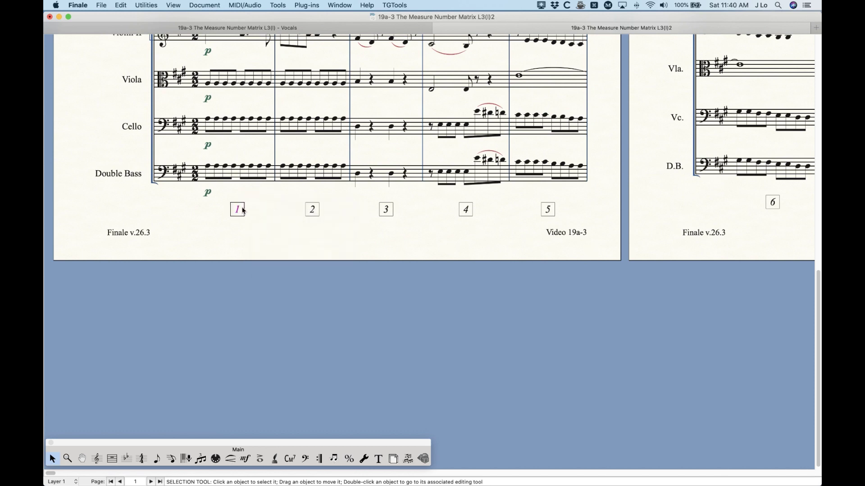
{"action": "right_click", "coordinate": [241, 207]}
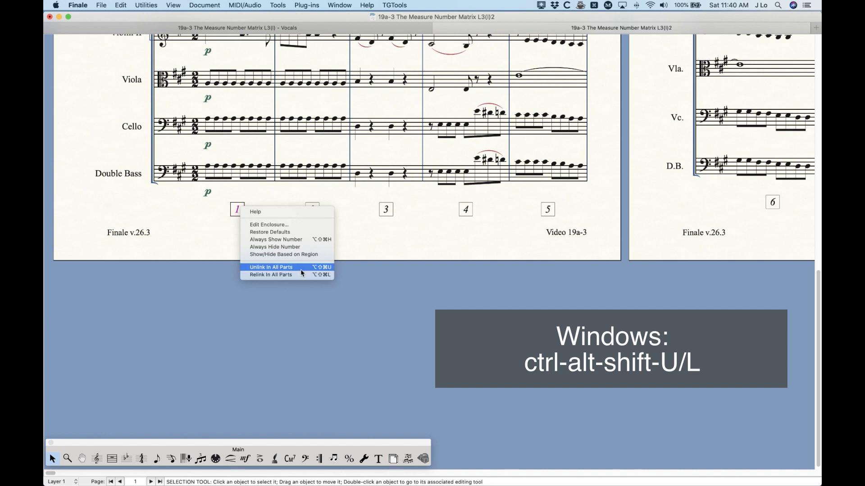
{"action": "left_click", "coordinate": [289, 275]}
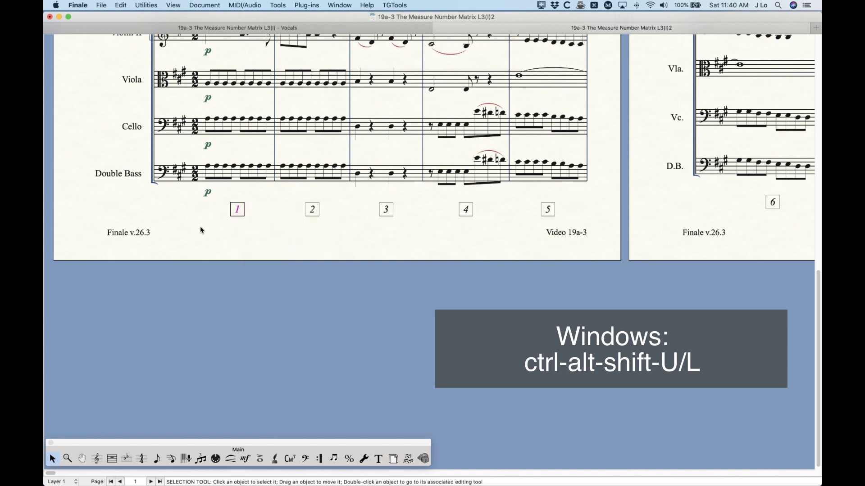
Open the Flute 1 part and examine the placement of its measure numbers and multimeasure rest ranges across the pages.
{"action": "scroll", "coordinate": [267, 276], "scroll_direction": "up", "scroll_amount": 10}
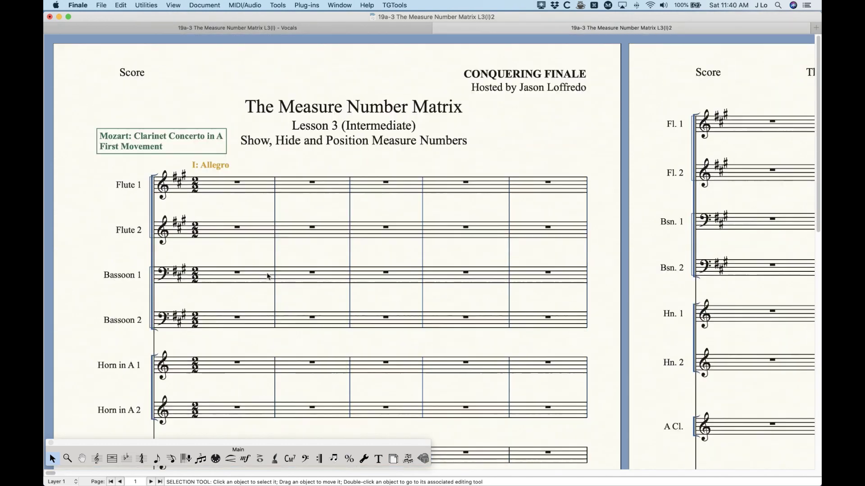
{"action": "key", "text": "alt+super+period"}
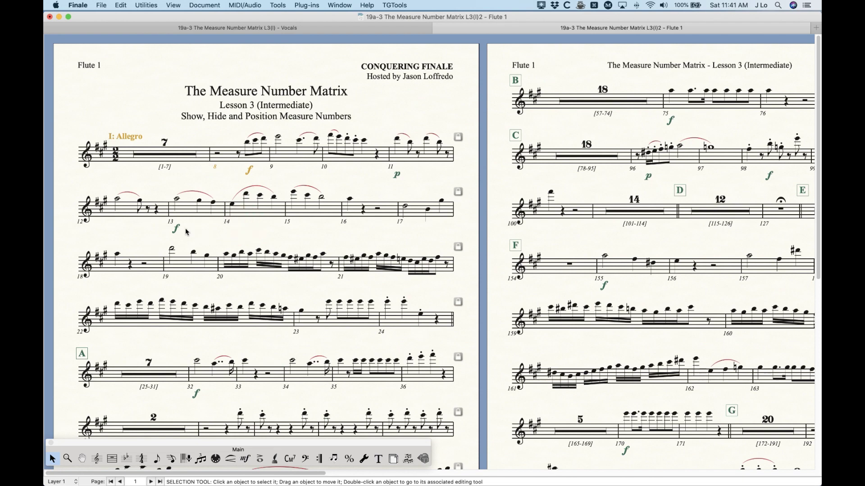
{"action": "scroll", "coordinate": [216, 342], "scroll_direction": "down", "scroll_amount": 4}
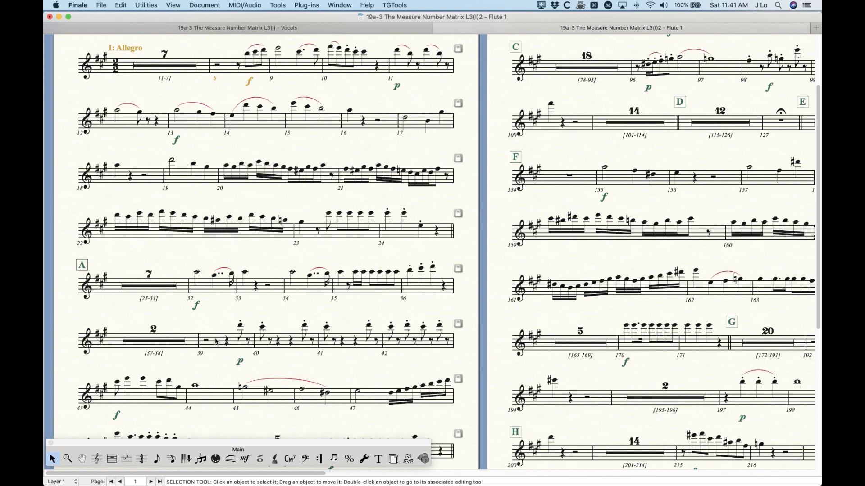
{"action": "scroll", "coordinate": [216, 342], "scroll_direction": "down", "scroll_amount": 3}
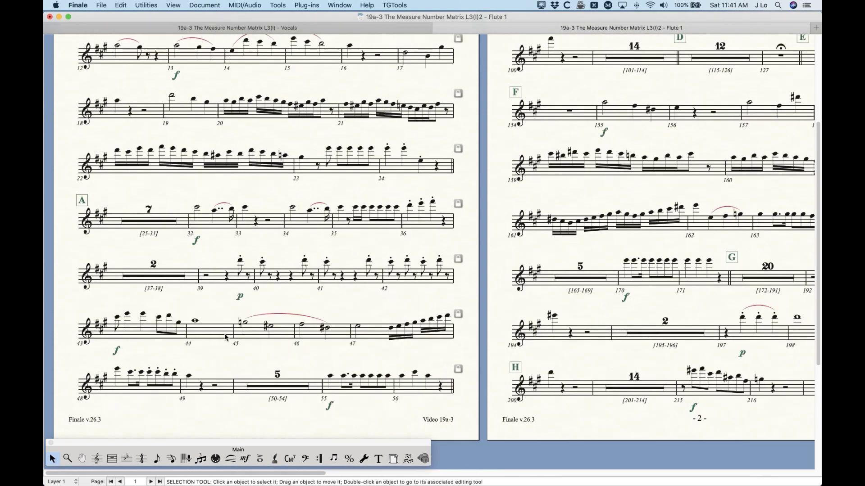
{"action": "scroll", "coordinate": [226, 338], "scroll_direction": "up", "scroll_amount": 7}
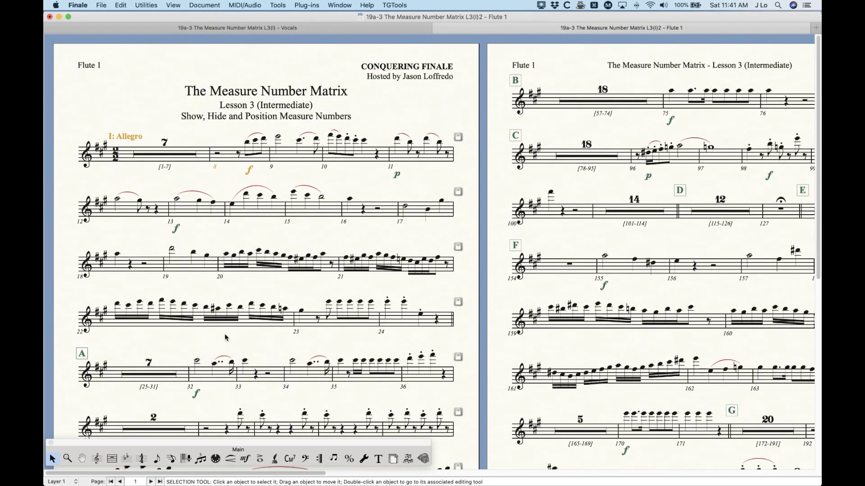
{"action": "scroll", "coordinate": [225, 337], "scroll_direction": "right", "scroll_amount": 15}
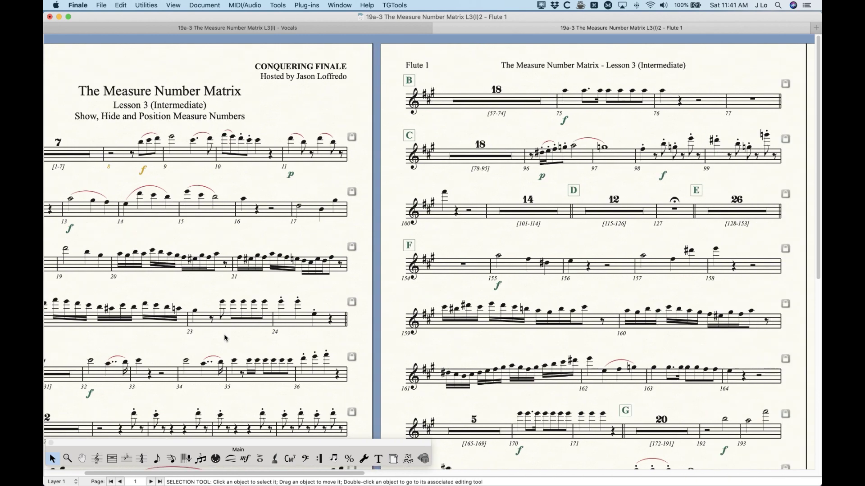
{"action": "scroll", "coordinate": [226, 337], "scroll_direction": "right", "scroll_amount": 11}
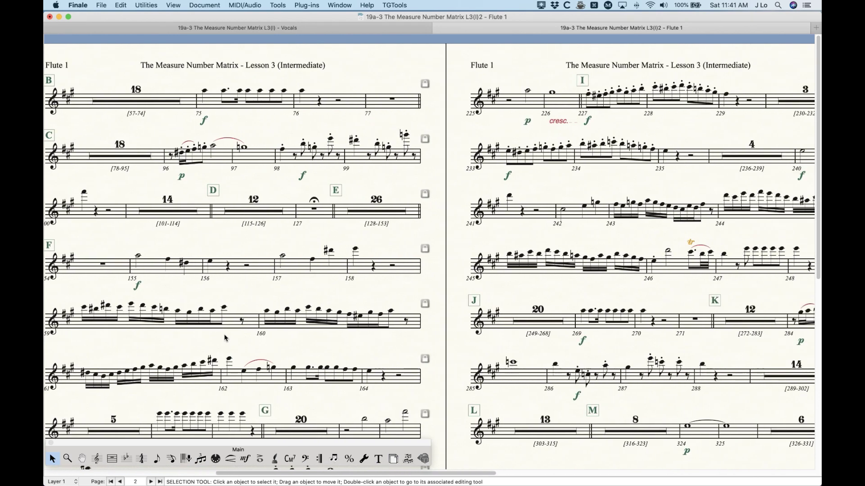
{"action": "scroll", "coordinate": [226, 337], "scroll_direction": "right", "scroll_amount": 7}
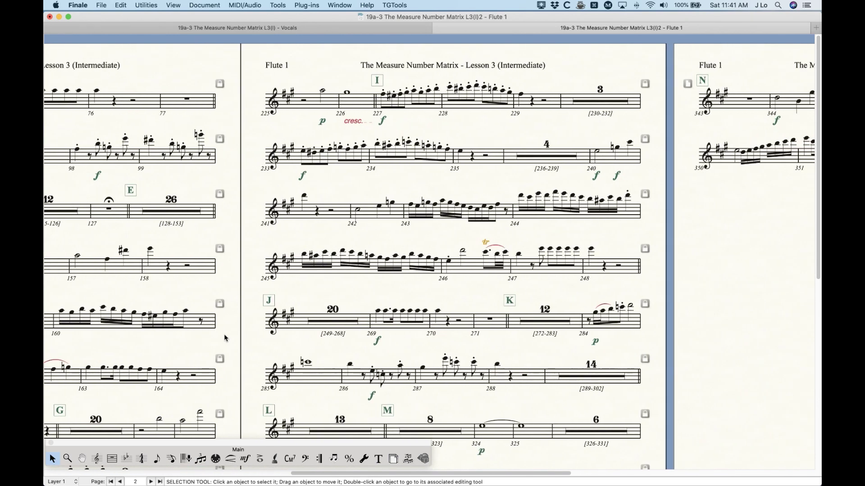
{"action": "scroll", "coordinate": [226, 338], "scroll_direction": "down", "scroll_amount": 8}
{"action": "scroll", "coordinate": [225, 337], "scroll_direction": "up", "scroll_amount": 8}
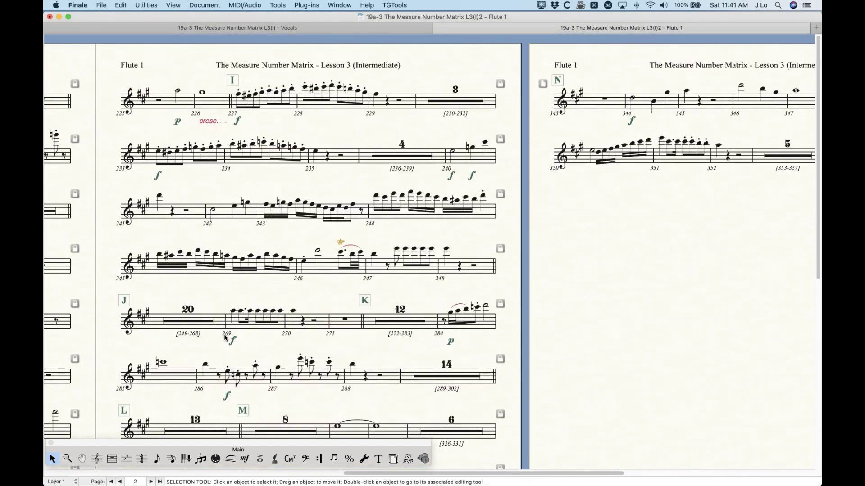
{"action": "scroll", "coordinate": [225, 337], "scroll_direction": "right", "scroll_amount": 11}
{"action": "scroll", "coordinate": [225, 338], "scroll_direction": "left", "scroll_amount": 18}
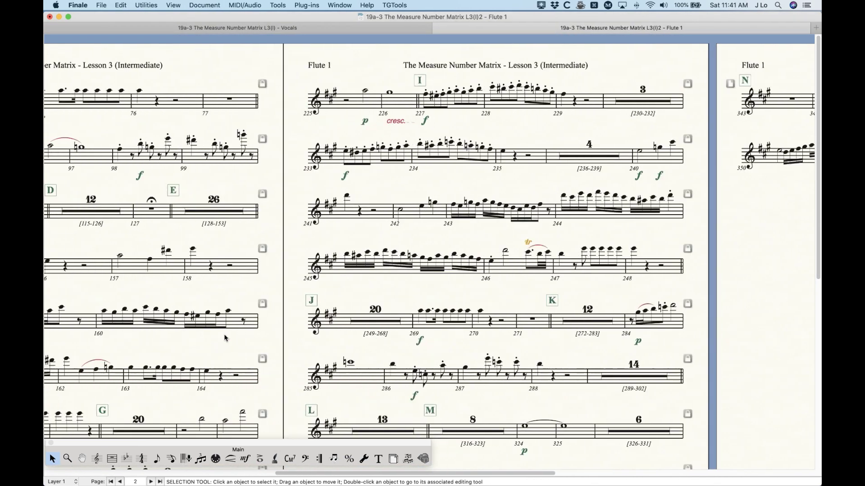
{"action": "scroll", "coordinate": [225, 337], "scroll_direction": "left", "scroll_amount": 16}
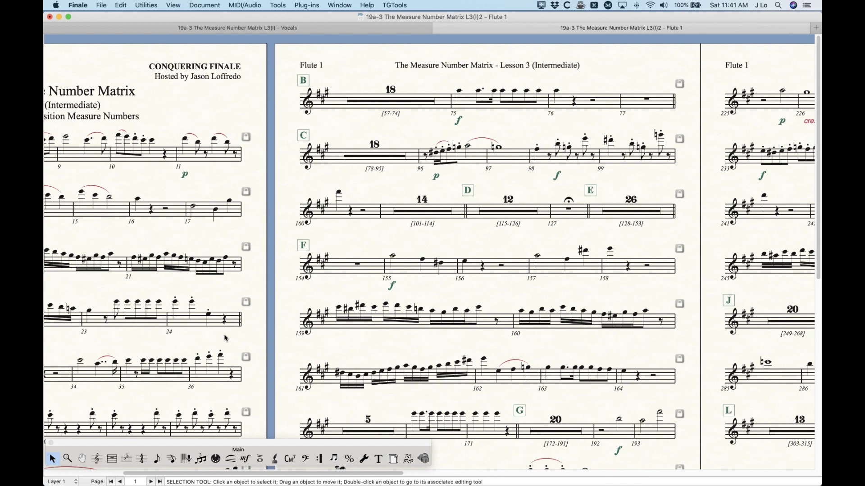
Go on to the Bassoon 1 part and look for measure numbers that collide with notes or beams.
{"action": "key", "text": "alt+super+period"}
{"action": "key", "text": "alt+super+period"}
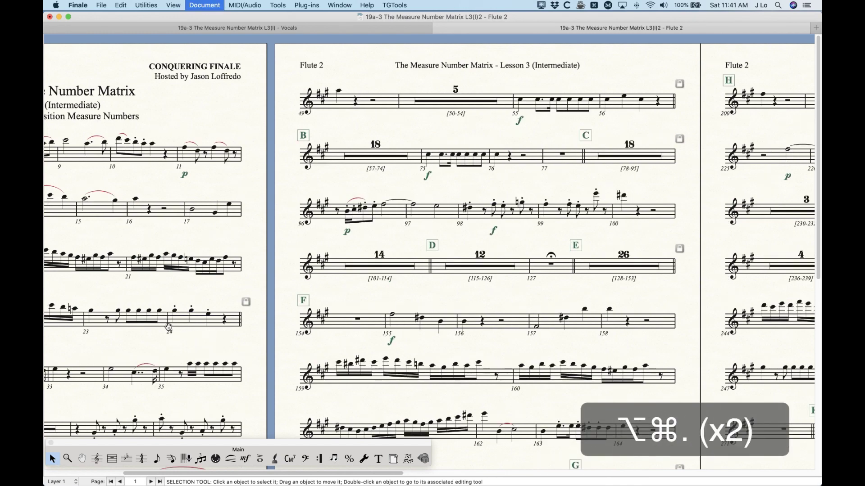
{"action": "scroll", "coordinate": [272, 330], "scroll_direction": "left", "scroll_amount": 7}
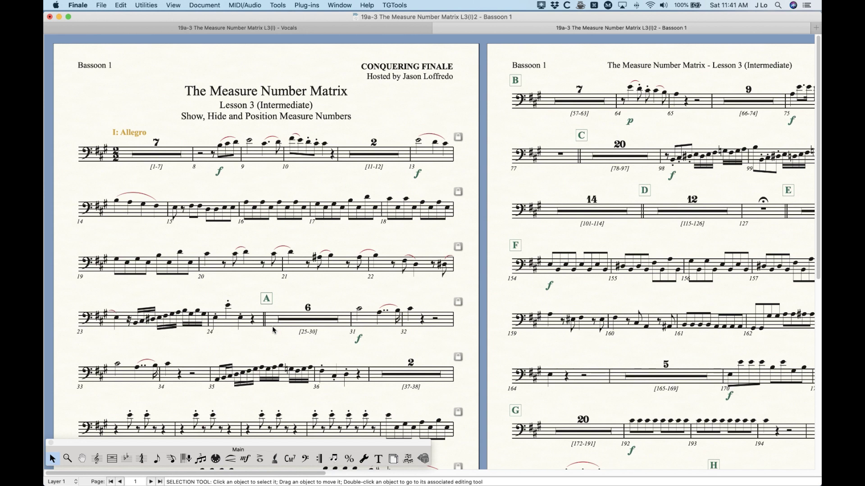
{"action": "scroll", "coordinate": [273, 331], "scroll_direction": "right", "scroll_amount": 8}
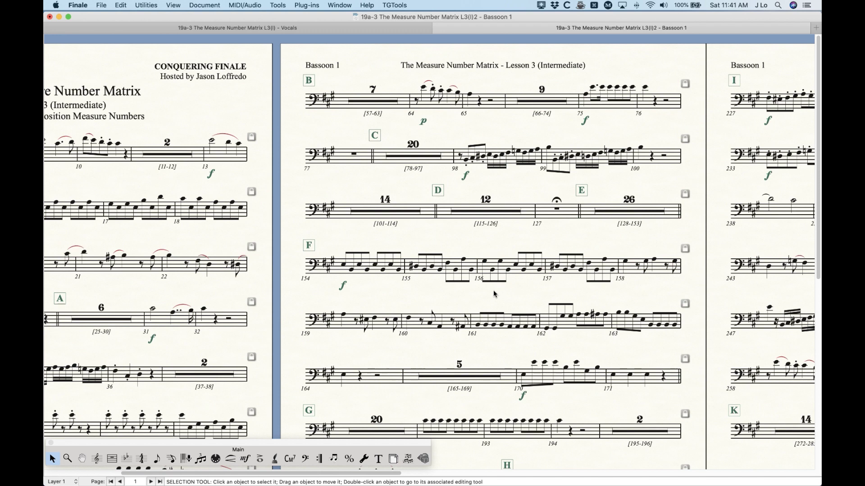
{"action": "scroll", "coordinate": [493, 292], "scroll_direction": "down", "scroll_amount": 3}
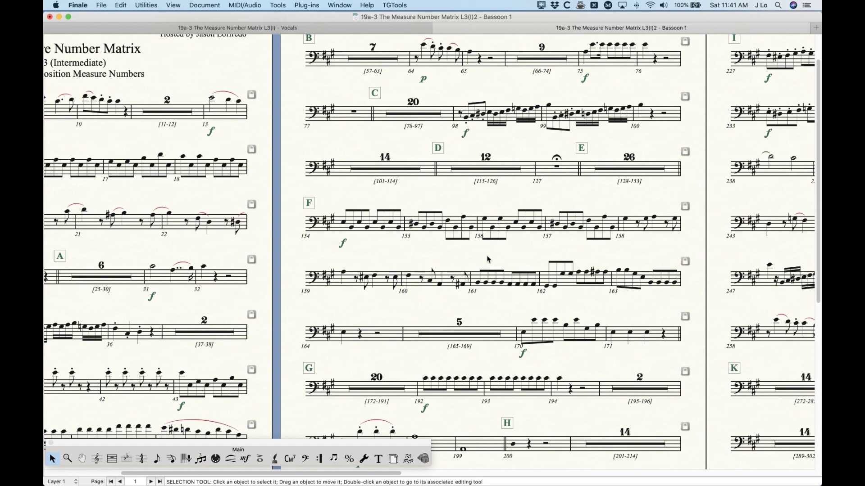
{"action": "scroll", "coordinate": [488, 255], "scroll_direction": "left", "scroll_amount": 5}
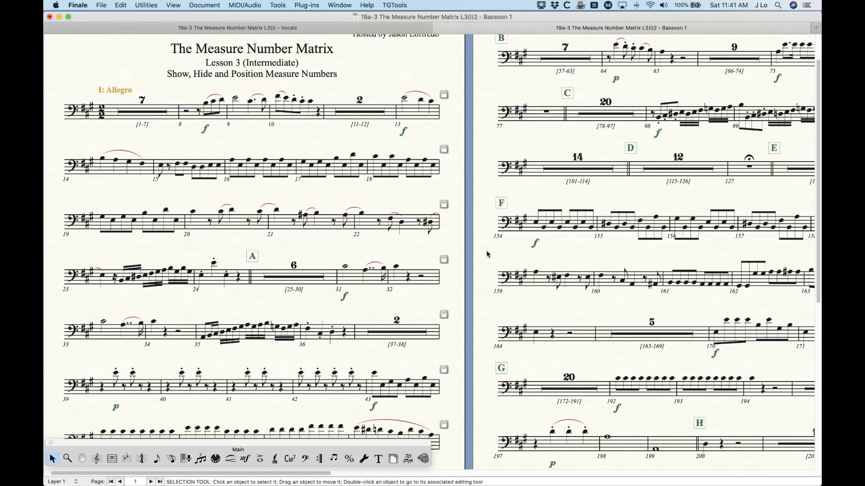
{"action": "scroll", "coordinate": [486, 255], "scroll_direction": "up", "scroll_amount": 3}
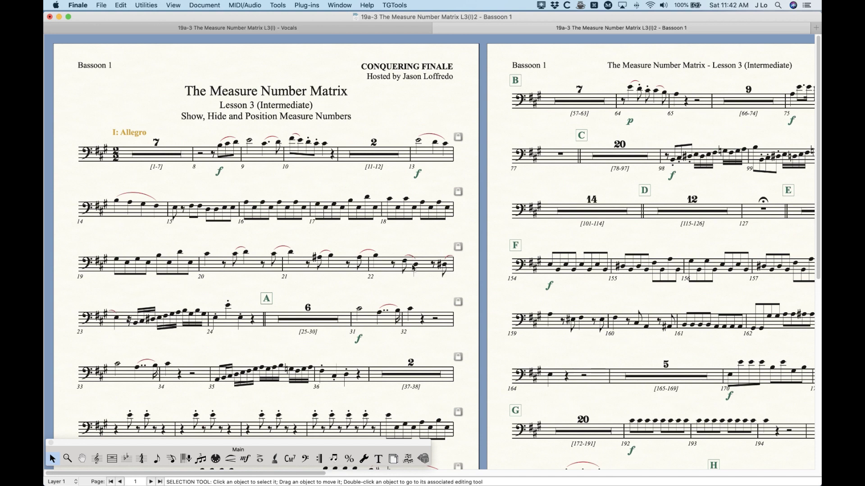
{"action": "scroll", "coordinate": [406, 269], "scroll_direction": "right", "scroll_amount": 3}
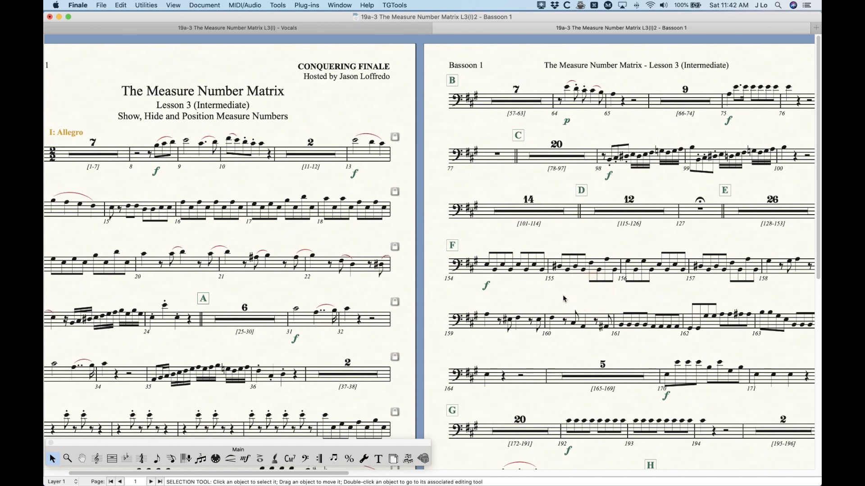
{"action": "scroll", "coordinate": [565, 298], "scroll_direction": "left", "scroll_amount": 3}
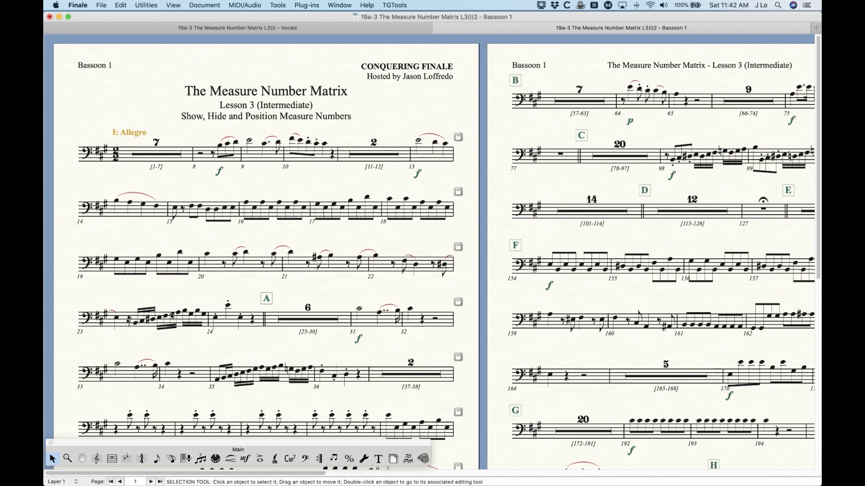
With the Measure Tool, select the measure 15 number in the Bassoon 1 part and nudge it left and back right.
{"action": "left_click", "coordinate": [112, 460]}
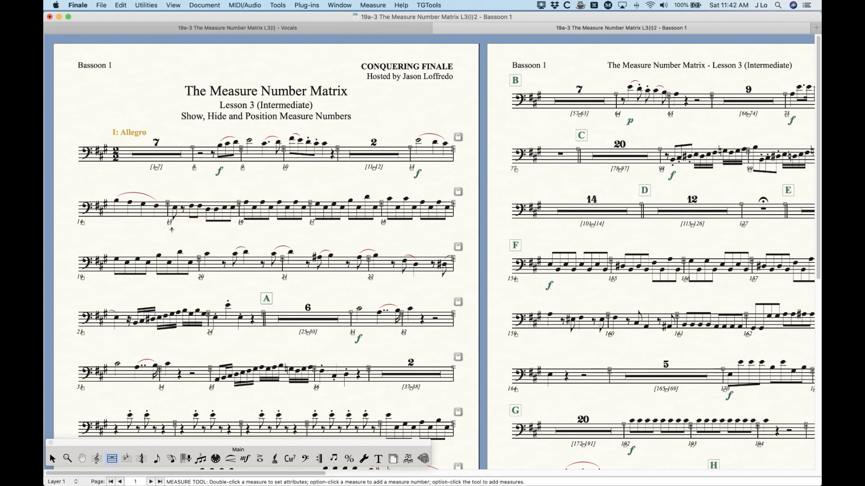
{"action": "left_click", "coordinate": [169, 224]}
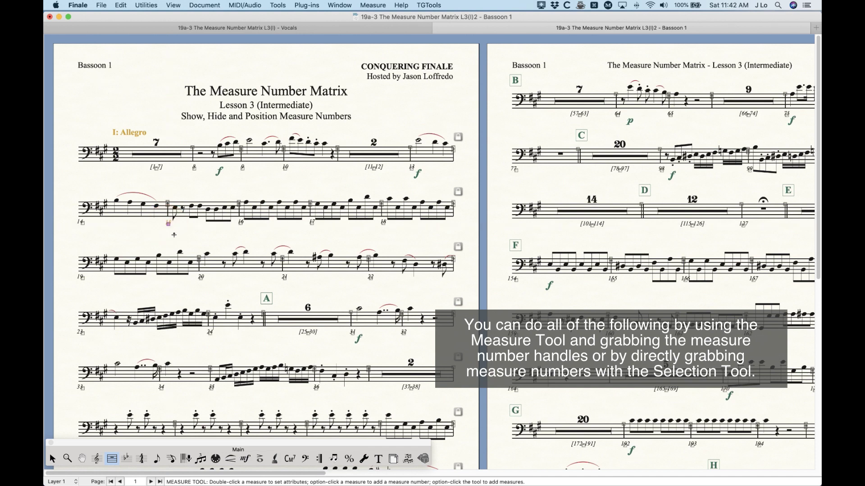
{"action": "key", "text": "super+z"}
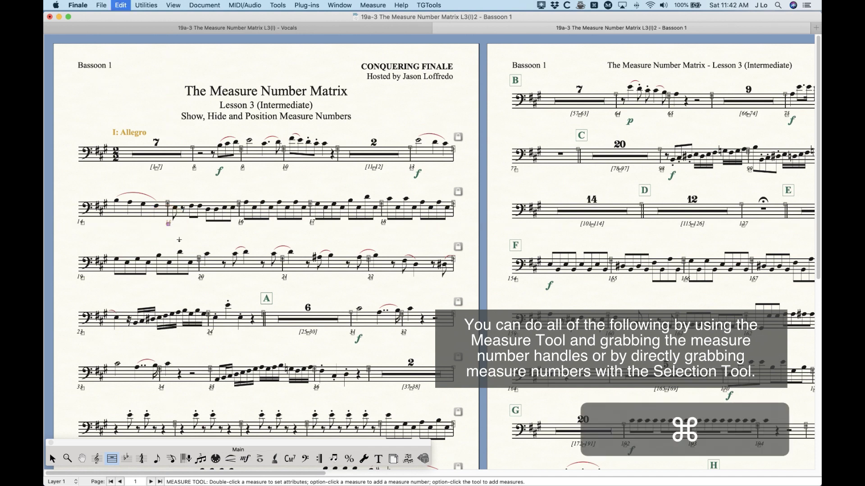
{"action": "key", "text": "Left"}
{"action": "key", "text": "Left"}
{"action": "key", "text": "Left"}
{"action": "key", "text": "Left"}
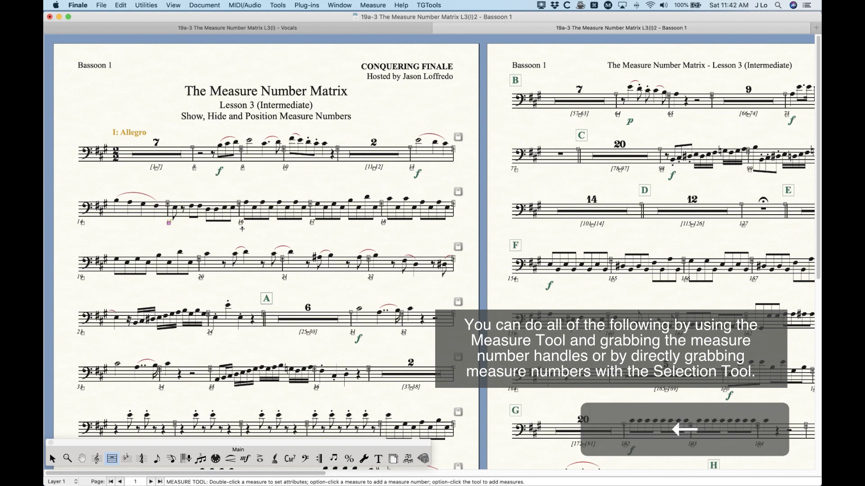
{"action": "key", "text": "Right"}
{"action": "key", "text": "Right"}
{"action": "key", "text": "Right"}
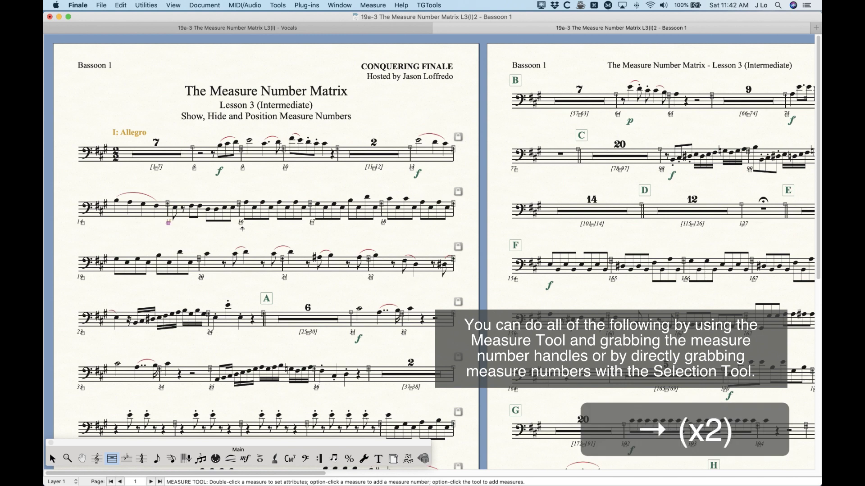
Undo all the nudges made to the measure 15 number in the Bassoon 1 part.
{"action": "key", "text": "super+z"}
{"action": "key", "text": "super+z"}
{"action": "key", "text": "super+z"}
{"action": "key", "text": "super+z"}
{"action": "key", "text": "super+z"}
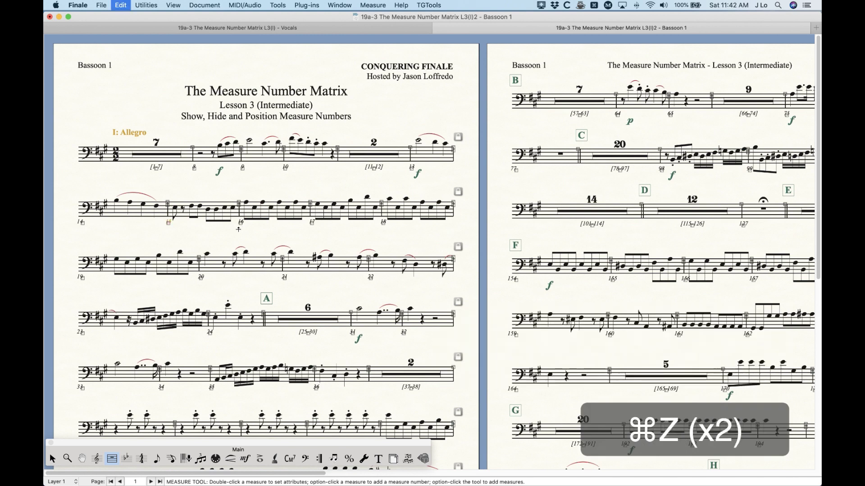
{"action": "key", "text": "super+z"}
{"action": "key", "text": "super+z"}
Move the measure 15 number constrained to horizontal, then constrained to vertical, undoing each move.
{"action": "left_click", "coordinate": [169, 223], "text": "shift"}
{"action": "mouse_move", "coordinate": [169, 223]}
{"action": "left_mouse_down"}
{"action": "mouse_move", "coordinate": [156, 222]}
{"action": "mouse_move", "coordinate": [180, 223]}
{"action": "mouse_move", "coordinate": [169, 251]}
{"action": "mouse_move", "coordinate": [178, 245]}
{"action": "mouse_move", "coordinate": [167, 191]}
{"action": "mouse_move", "coordinate": [162, 217]}
{"action": "mouse_move", "coordinate": [146, 224]}
{"action": "mouse_move", "coordinate": [173, 228]}
{"action": "mouse_move", "coordinate": [160, 224]}
{"action": "left_mouse_up"}
{"action": "key", "text": "super+z"}
{"action": "left_click", "coordinate": [170, 218], "text": "shift"}
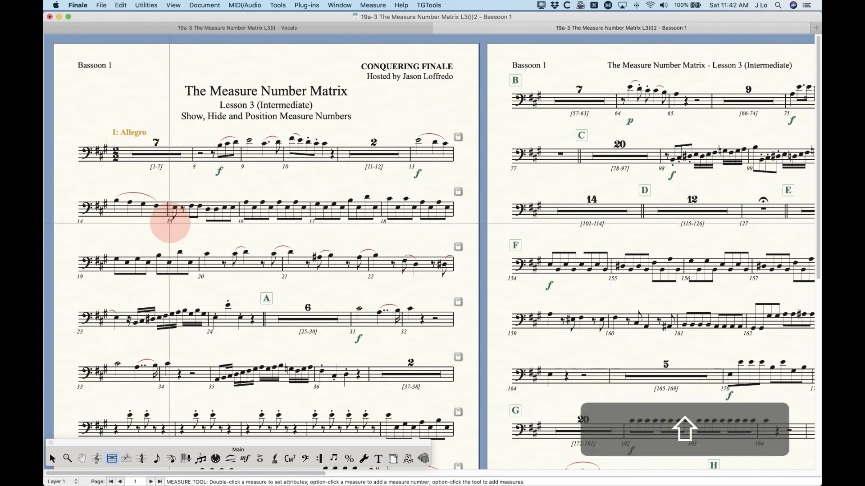
{"action": "mouse_move", "coordinate": [170, 218]}
{"action": "left_mouse_down"}
{"action": "mouse_move", "coordinate": [208, 228]}
{"action": "mouse_move", "coordinate": [155, 228]}
{"action": "mouse_move", "coordinate": [169, 228]}
{"action": "left_mouse_up"}
{"action": "key", "text": "super+z"}
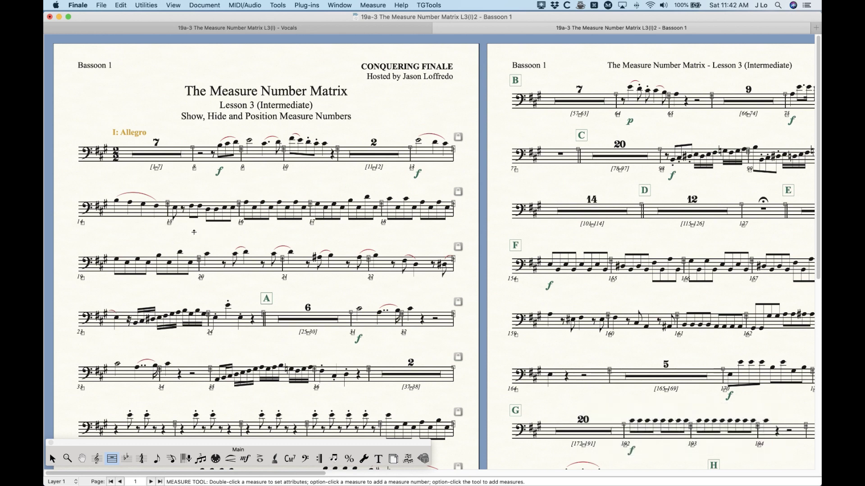
Select the numbers of measures 15 to 18 together with the Measure Tool and nudge them left three times.
{"action": "key", "text": "super"}
{"action": "left_click_drag", "start_coordinate": [132, 240], "coordinate": [388, 220]}
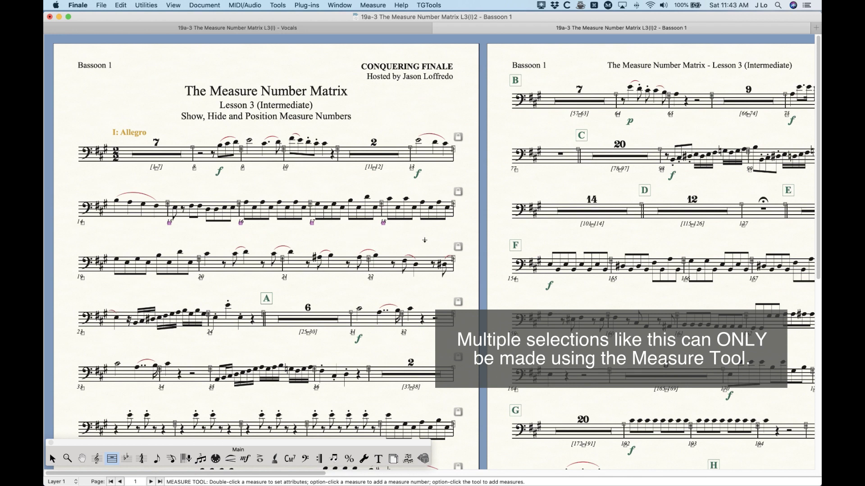
{"action": "key", "text": "Left"}
{"action": "key", "text": "Left"}
{"action": "key", "text": "Left"}
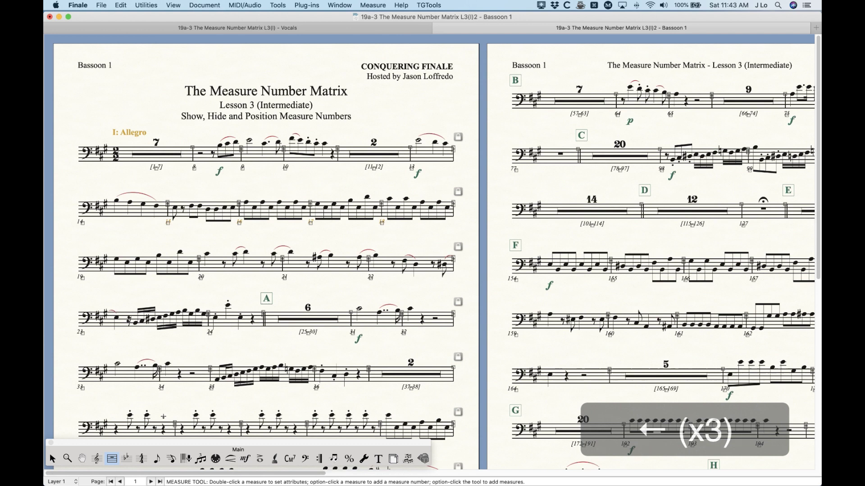
{"action": "left_click", "coordinate": [52, 458]}
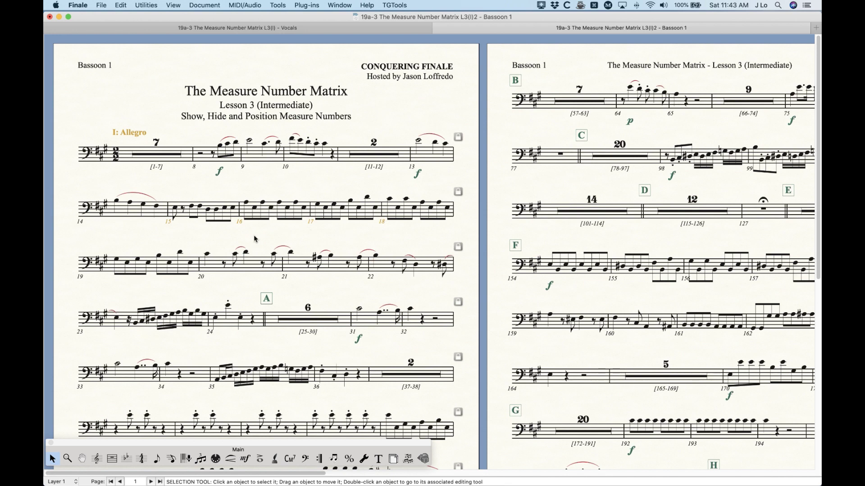
With the Measure Tool, select across the three systems from measure 19 to 38, clear the selection and return to the Selection Tool.
{"action": "left_click", "coordinate": [112, 458]}
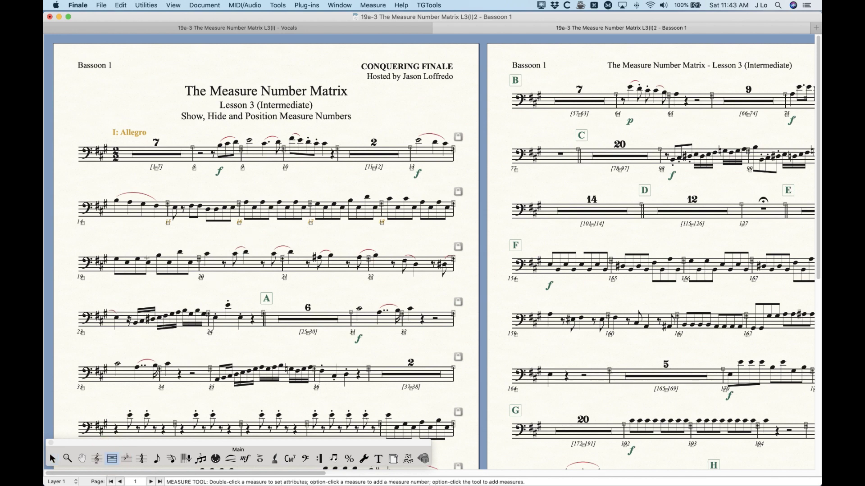
{"action": "left_click_drag", "start_coordinate": [79, 243], "coordinate": [445, 384]}
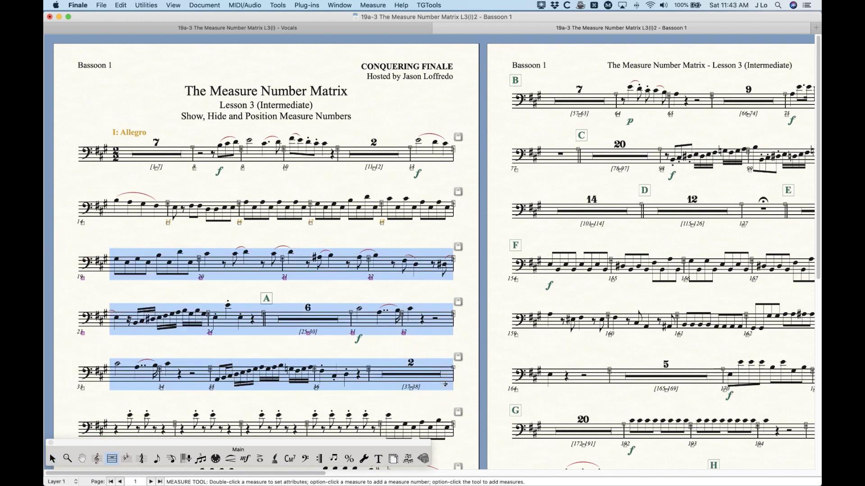
{"action": "left_click", "coordinate": [350, 237]}
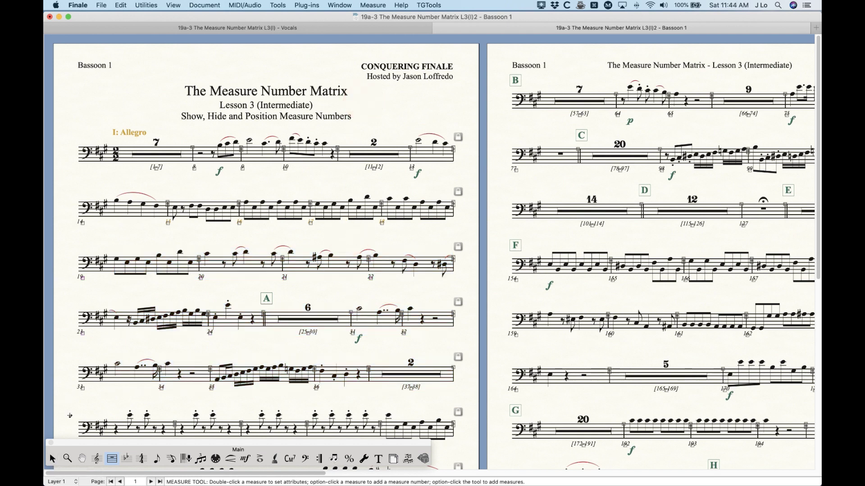
{"action": "left_click", "coordinate": [53, 458]}
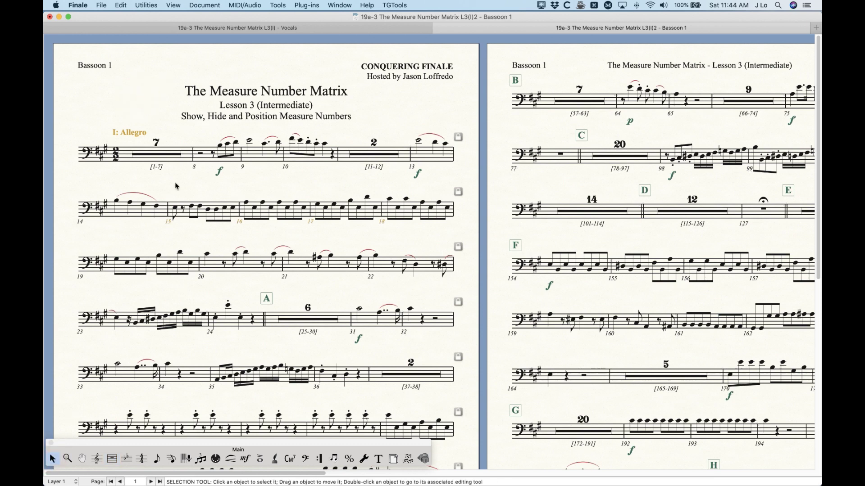
Look through the last pages of the Bassoon 1 part for individually adjusted measure numbers.
{"action": "left_click_drag", "start_coordinate": [170, 476], "coordinate": [547, 476]}
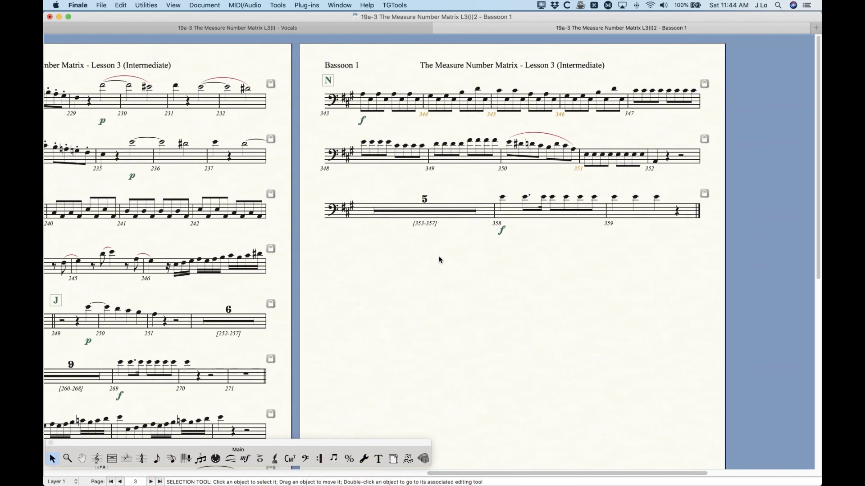
{"action": "scroll", "coordinate": [427, 255], "scroll_direction": "left", "scroll_amount": 6}
{"action": "scroll", "coordinate": [428, 259], "scroll_direction": "down", "scroll_amount": 5}
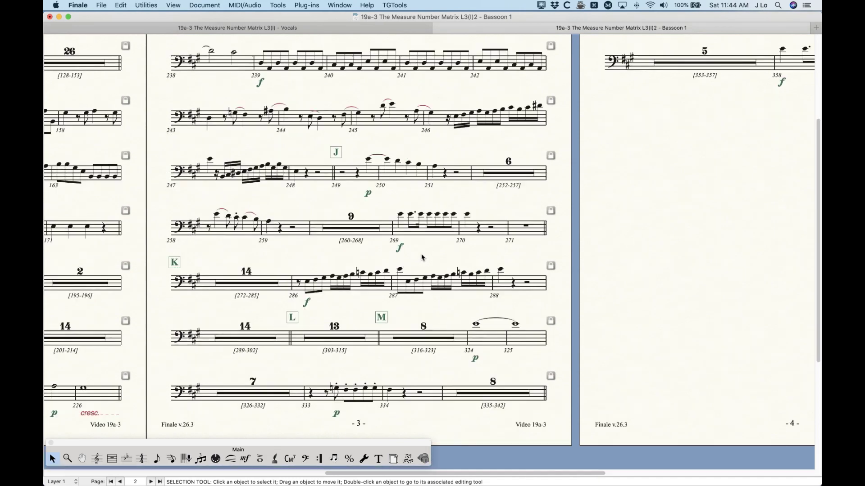
{"action": "scroll", "coordinate": [422, 256], "scroll_direction": "right", "scroll_amount": 10}
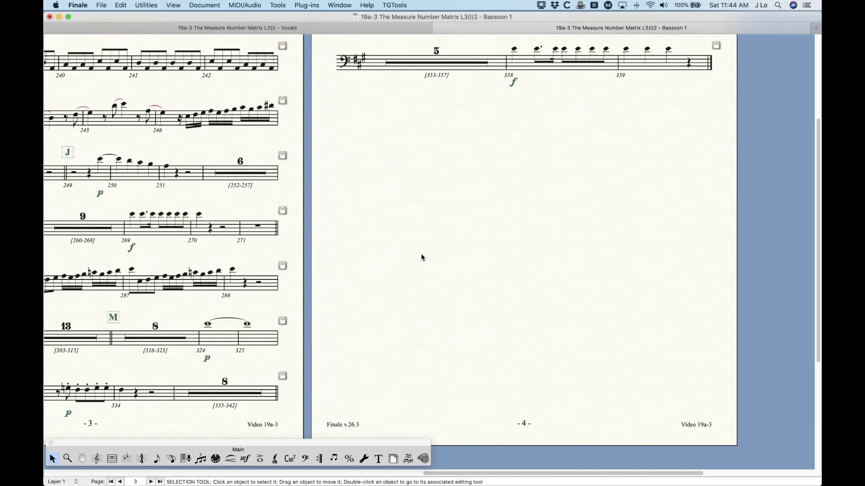
{"action": "scroll", "coordinate": [452, 290], "scroll_direction": "up", "scroll_amount": 5}
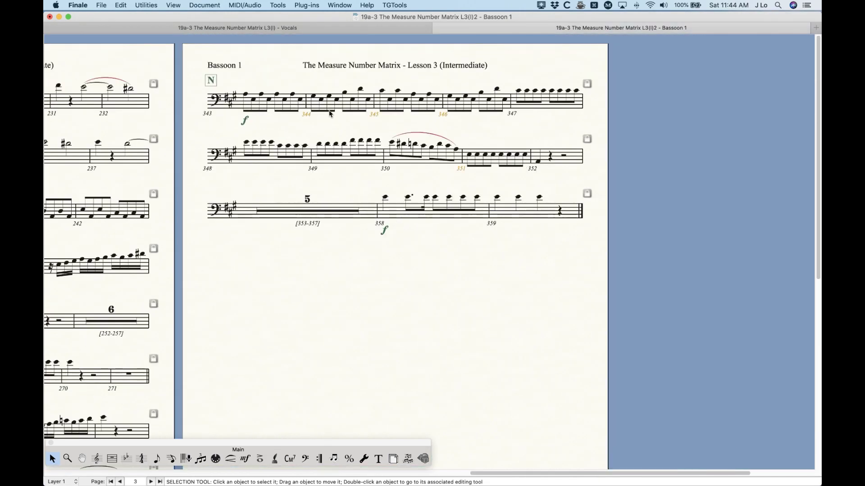
Go to the Horn in A 1 part and examine its pages for individually adjusted measure numbers.
{"action": "key", "text": "alt+super+period"}
{"action": "key", "text": "alt+super+period"}
{"action": "scroll", "coordinate": [382, 261], "scroll_direction": "down", "scroll_amount": 3}
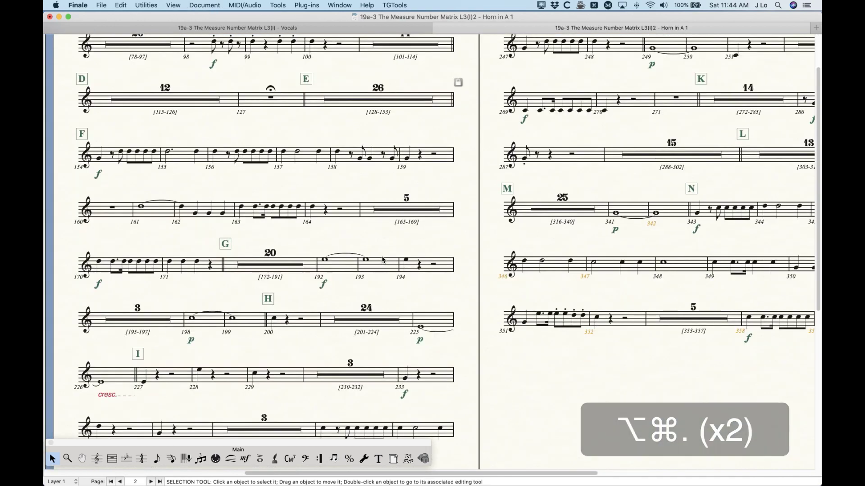
{"action": "scroll", "coordinate": [383, 260], "scroll_direction": "right", "scroll_amount": 5}
{"action": "scroll", "coordinate": [382, 260], "scroll_direction": "right", "scroll_amount": 1}
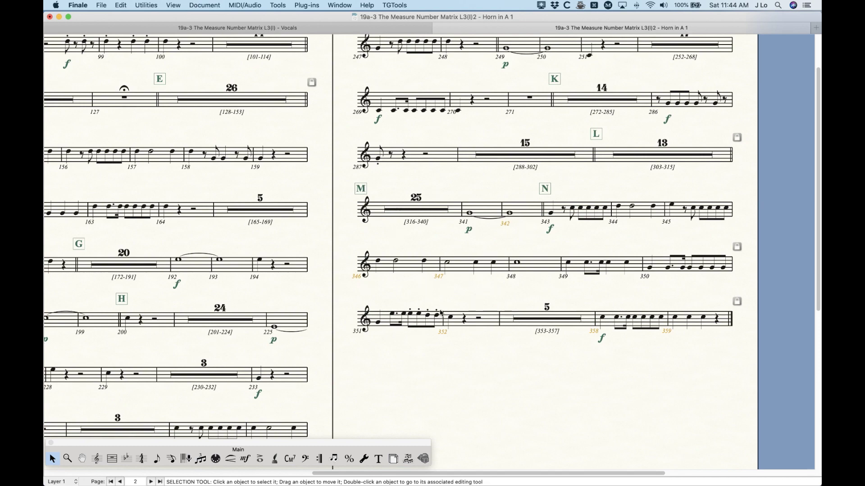
{"action": "left_click_drag", "start_coordinate": [546, 473], "coordinate": [181, 472]}
{"action": "scroll", "coordinate": [180, 333], "scroll_direction": "up", "scroll_amount": 3}
In the Measure Number settings, limit region 1 to measures 1 through 4.
{"action": "left_click", "coordinate": [145, 120]}
{"action": "key", "text": "alt+m"}
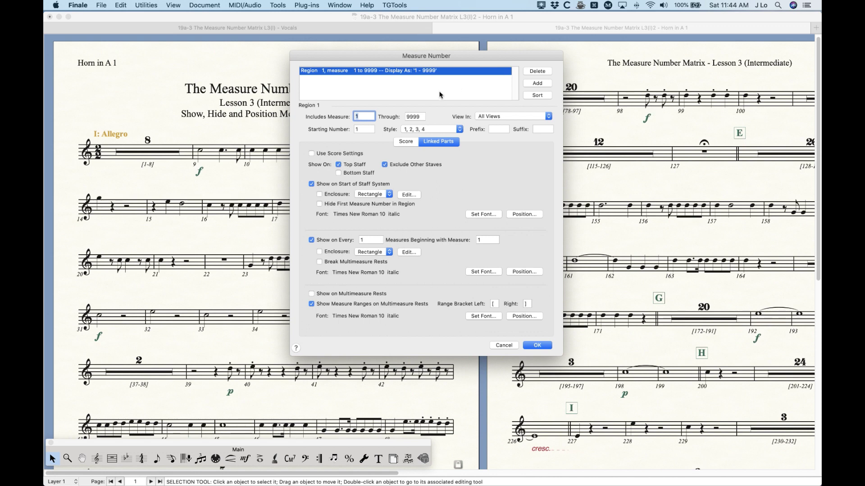
{"action": "left_click", "coordinate": [350, 73]}
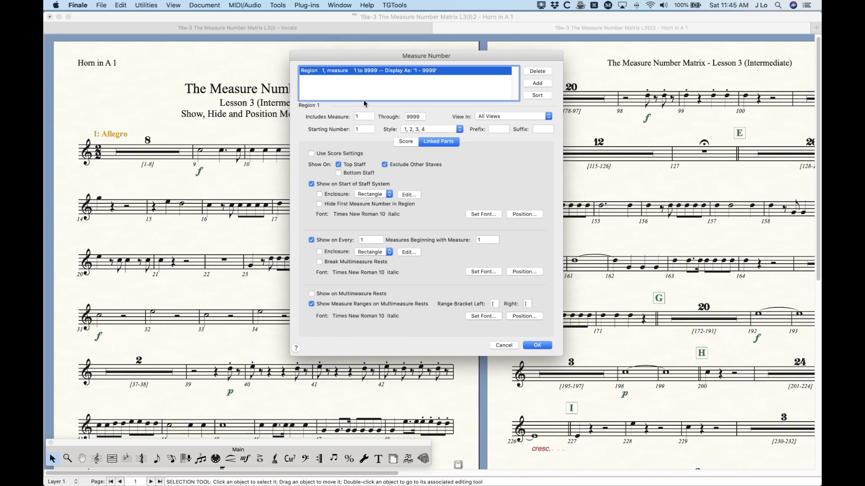
{"action": "left_click_drag", "start_coordinate": [422, 117], "coordinate": [386, 116]}
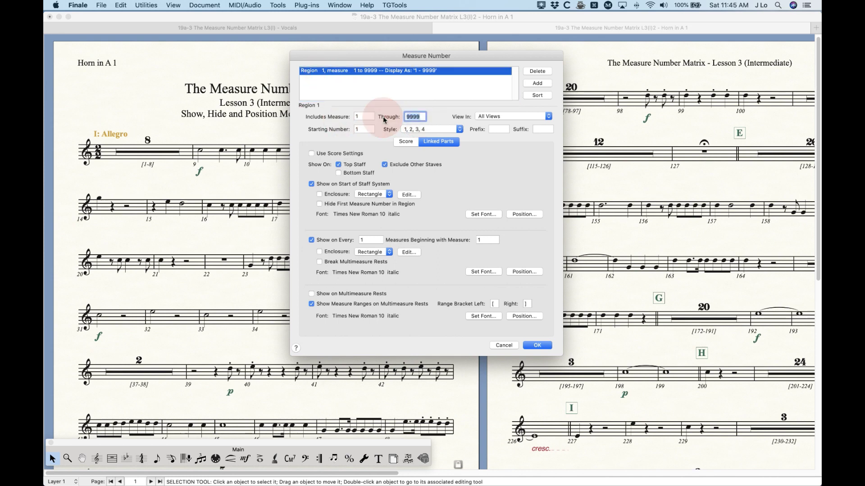
{"action": "type", "text": "4"}
Add a second measure number region covering measures 5 through 9999 with starting number 9, and apply the regions.
{"action": "left_click", "coordinate": [534, 84]}
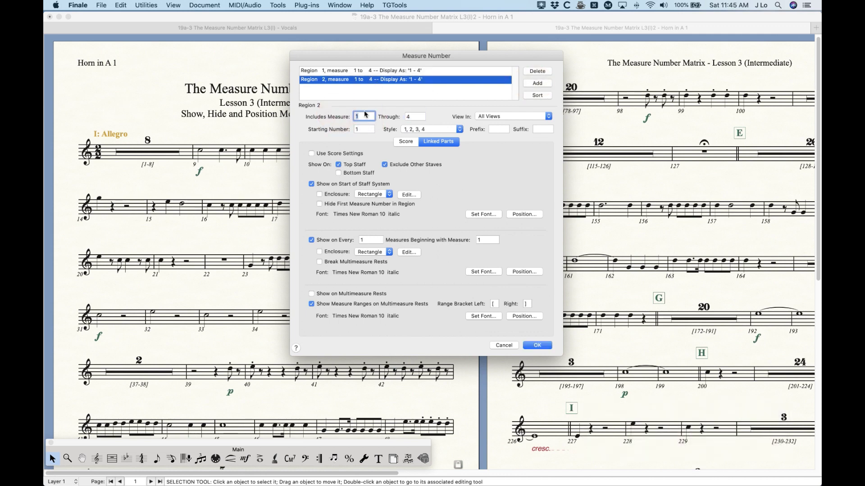
{"action": "type", "text": "5"}
{"action": "key", "text": "Tab"}
{"action": "type", "text": "9999"}
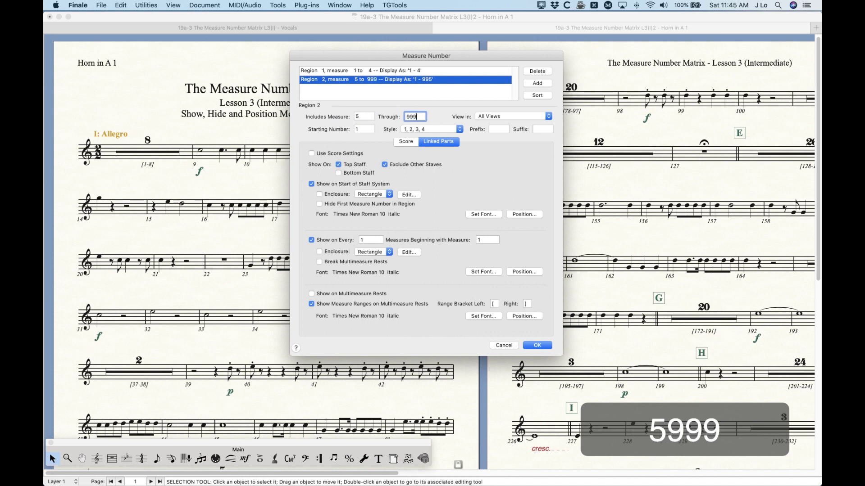
{"action": "left_click_drag", "start_coordinate": [366, 130], "coordinate": [323, 127]}
{"action": "type", "text": "9"}
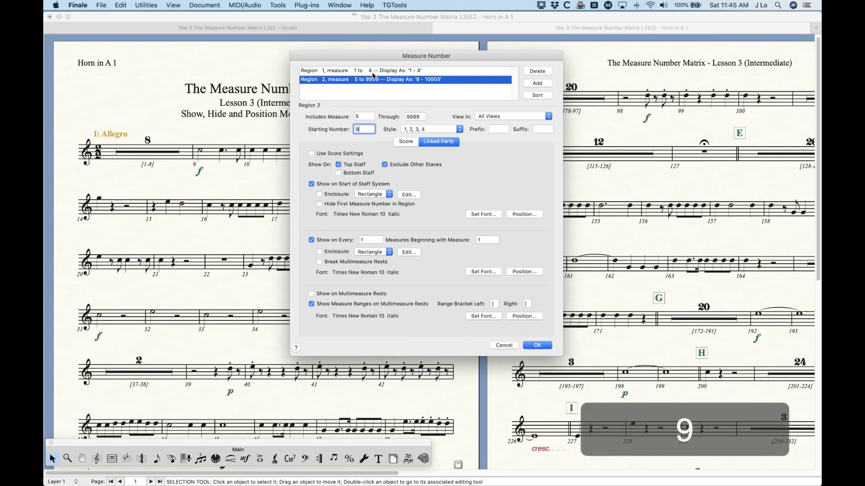
{"action": "left_click", "coordinate": [536, 345]}
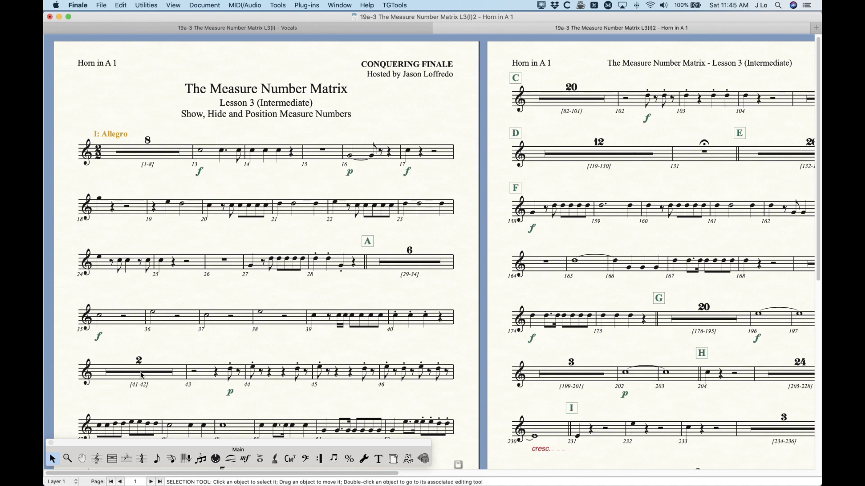
Check the individually adjusted numbers on the Horn in A 1 part's last page and undo the region changes.
{"action": "left_click_drag", "start_coordinate": [138, 473], "coordinate": [482, 473]}
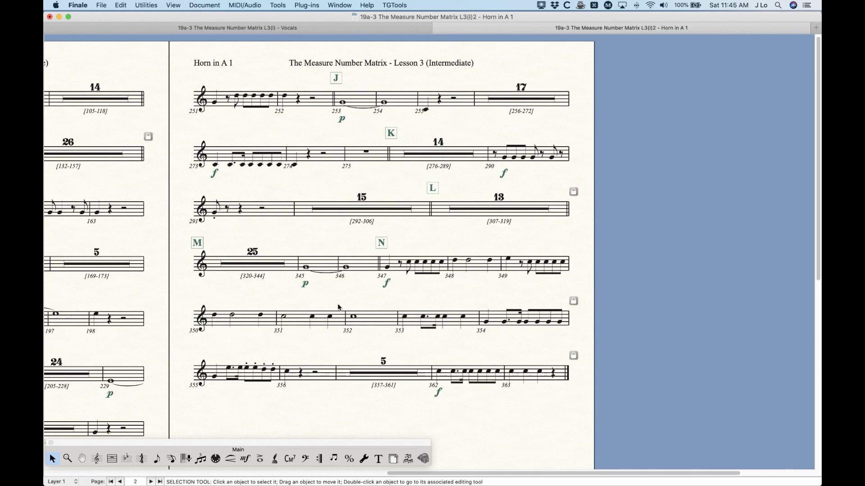
{"action": "key", "text": "super+z"}
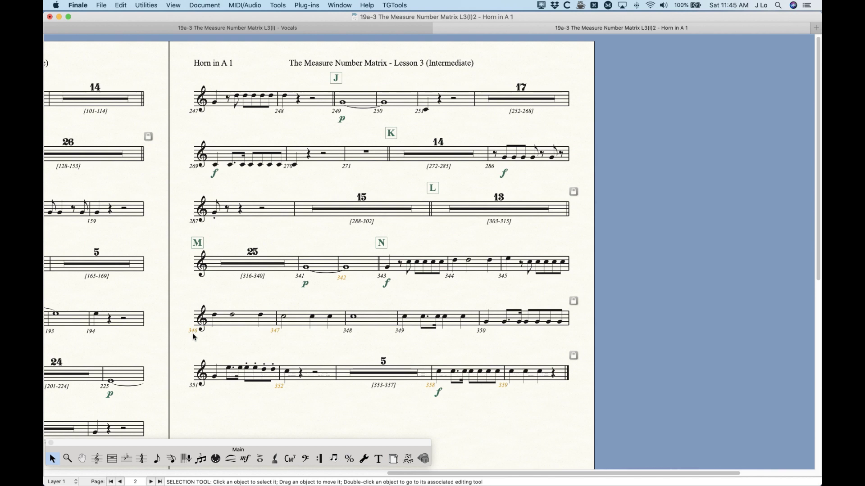
{"action": "scroll", "coordinate": [280, 348], "scroll_direction": "left", "scroll_amount": 6}
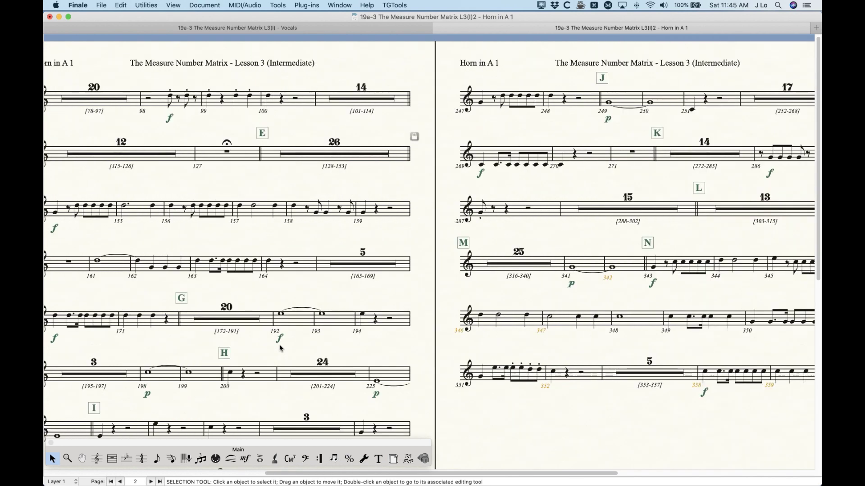
In the Measure Number settings, make region 1 begin at measure 5 with starting number 9.
{"action": "key", "text": "alt+m"}
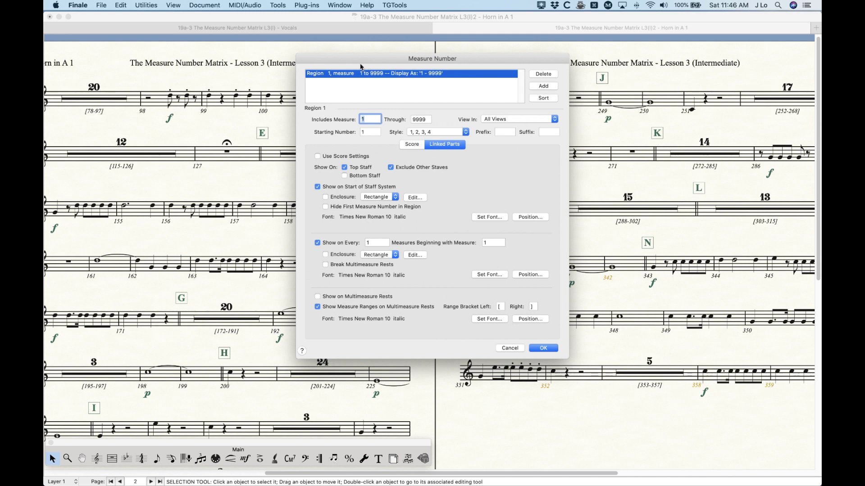
{"action": "left_click", "coordinate": [364, 74]}
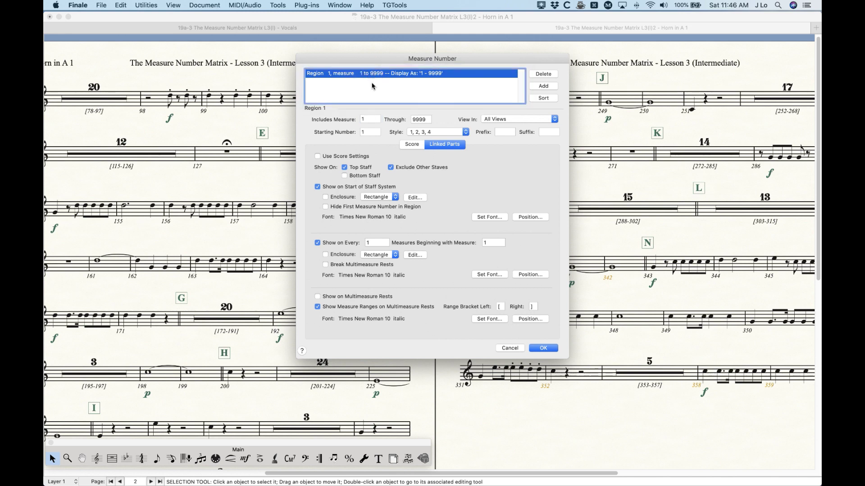
{"action": "left_click", "coordinate": [367, 119]}
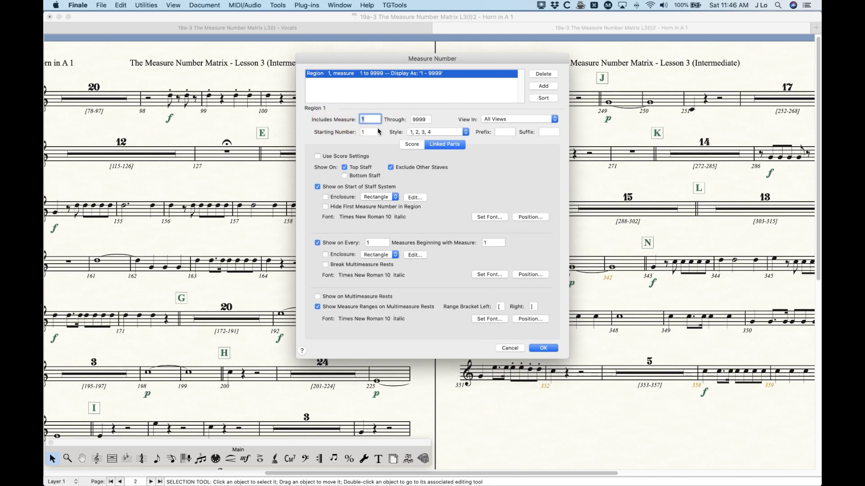
{"action": "type", "text": "5"}
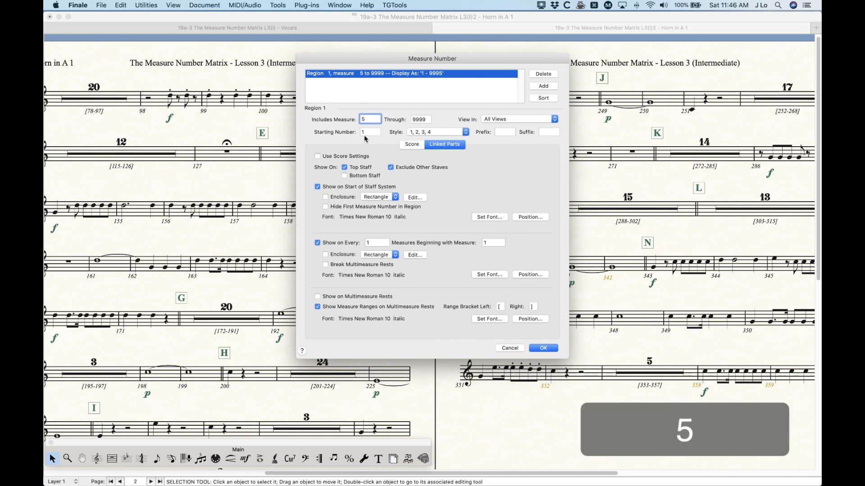
{"action": "left_click", "coordinate": [321, 133]}
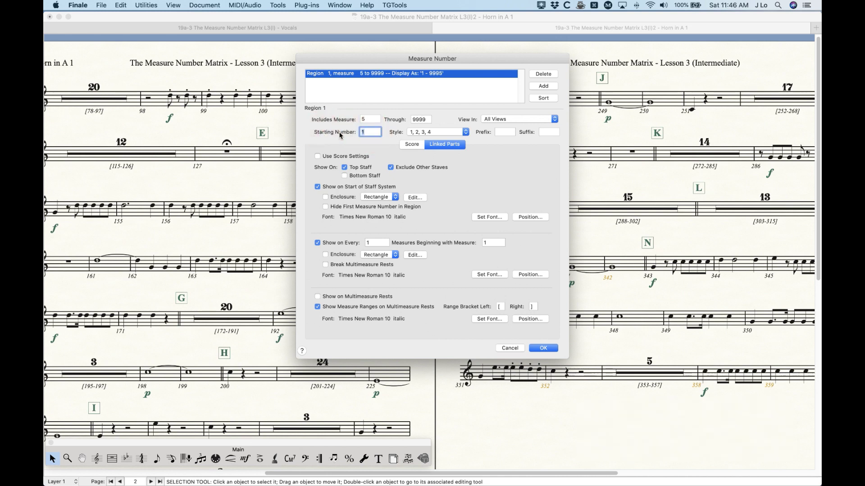
{"action": "type", "text": "9"}
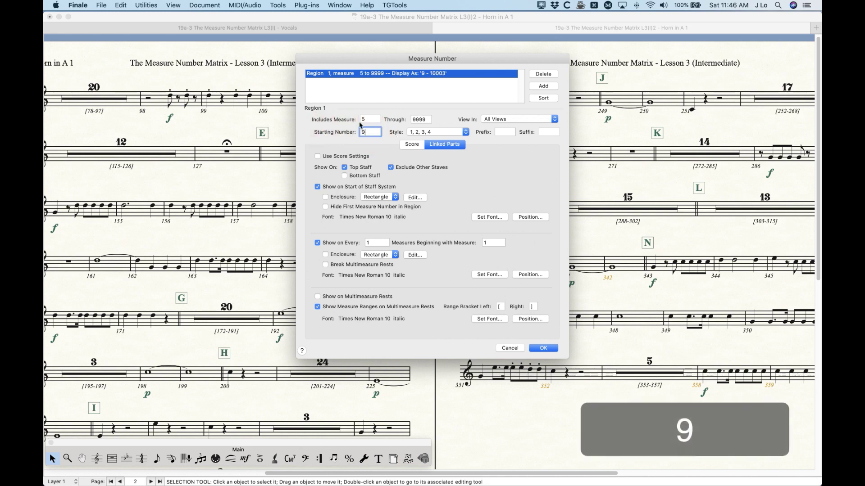
Add a second region for measures 1 through 4 with starting number 1, sort the regions and apply them.
{"action": "left_click", "coordinate": [543, 86]}
{"action": "left_click", "coordinate": [360, 119]}
{"action": "type", "text": "1"}
{"action": "double_click", "coordinate": [421, 119]}
{"action": "type", "text": "4"}
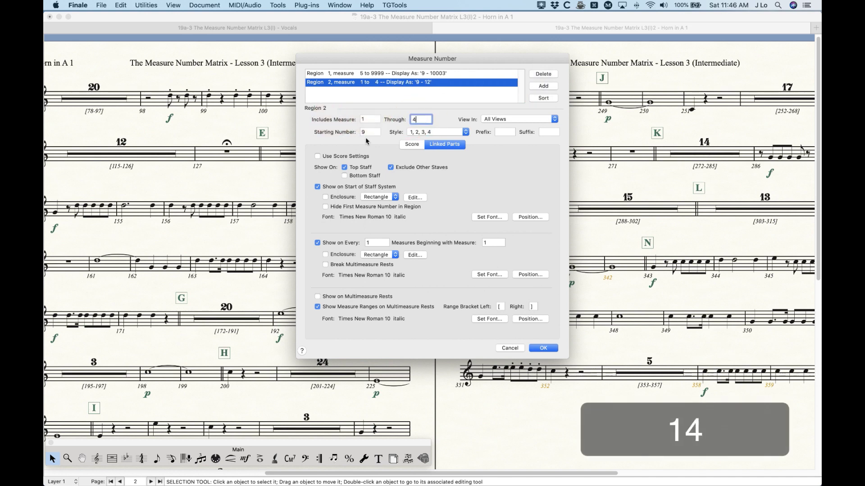
{"action": "double_click", "coordinate": [370, 131]}
{"action": "type", "text": "1"}
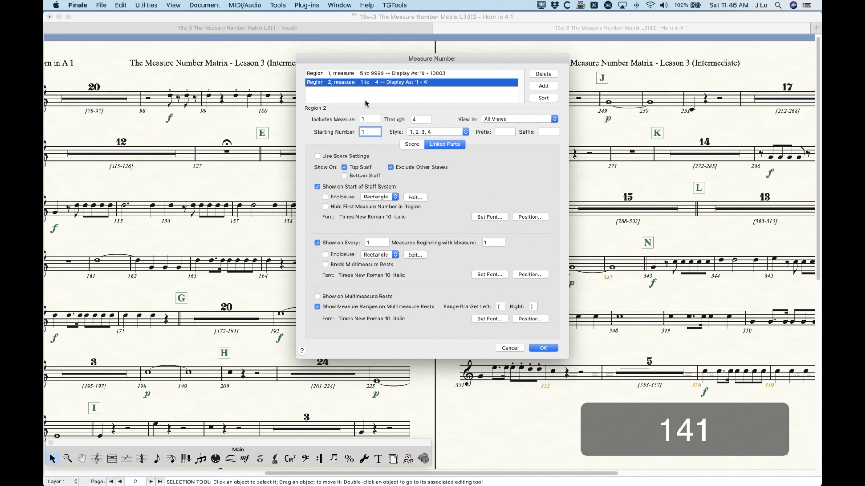
{"action": "left_click", "coordinate": [540, 99]}
{"action": "left_click", "coordinate": [538, 349]}
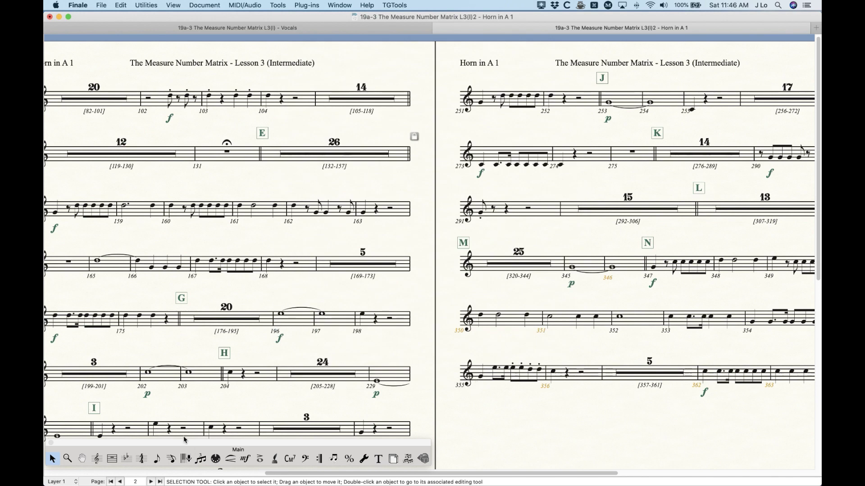
Check the measure numbers at the end of the Horn in A 1 part, undo the region changes and return to page 1.
{"action": "left_click_drag", "start_coordinate": [383, 473], "coordinate": [434, 473]}
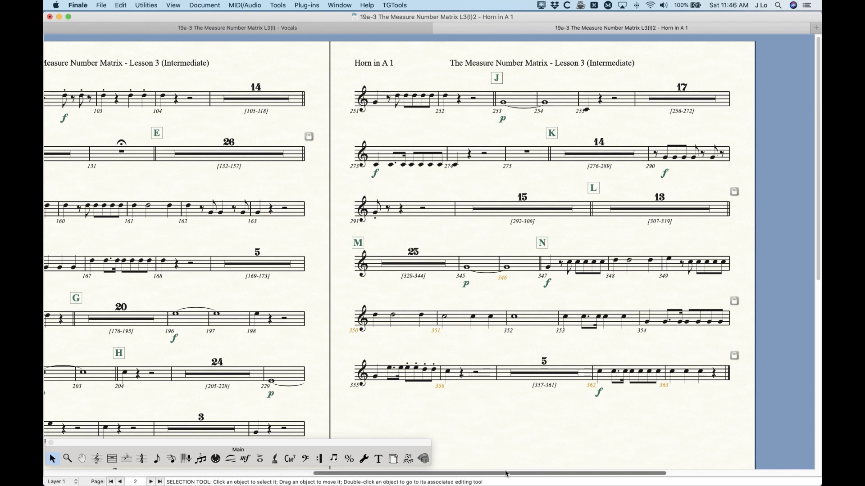
{"action": "key", "text": "super+z"}
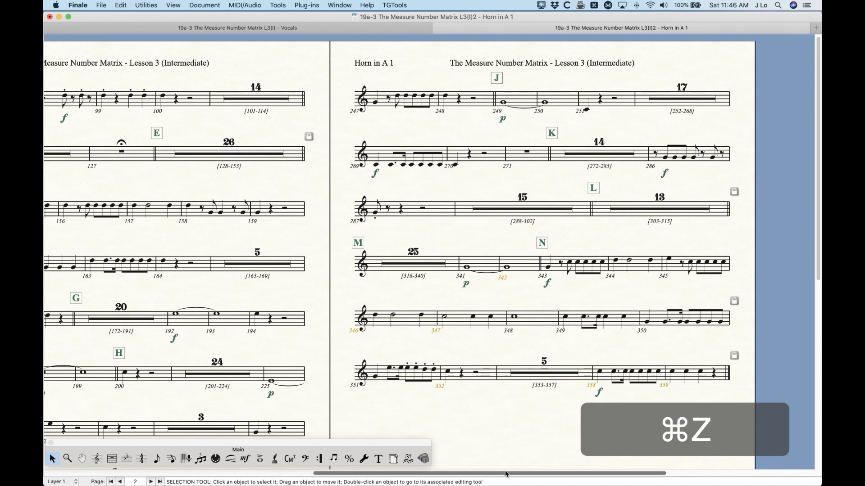
{"action": "left_click_drag", "start_coordinate": [506, 475], "coordinate": [108, 473]}
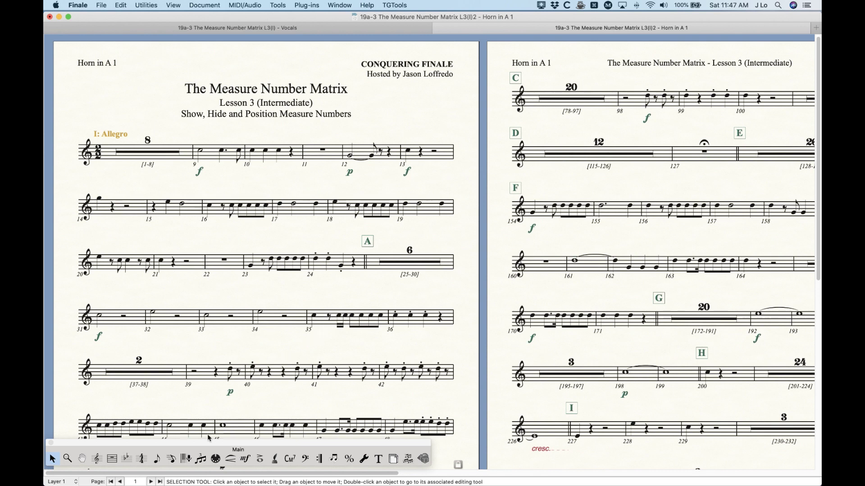
Attach the auto-sequencing <Measure Number> rehearsal mark to measure 13 of the Horn in A 1 part.
{"action": "left_click", "coordinate": [245, 459]}
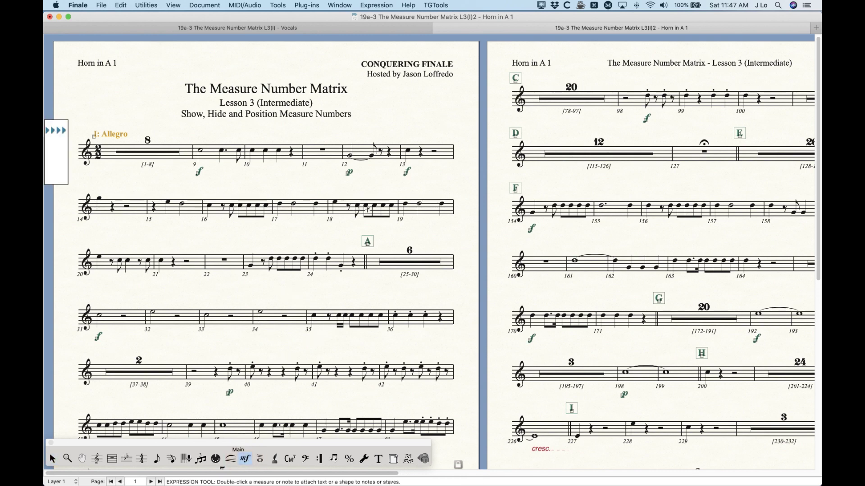
{"action": "double_click", "coordinate": [429, 158]}
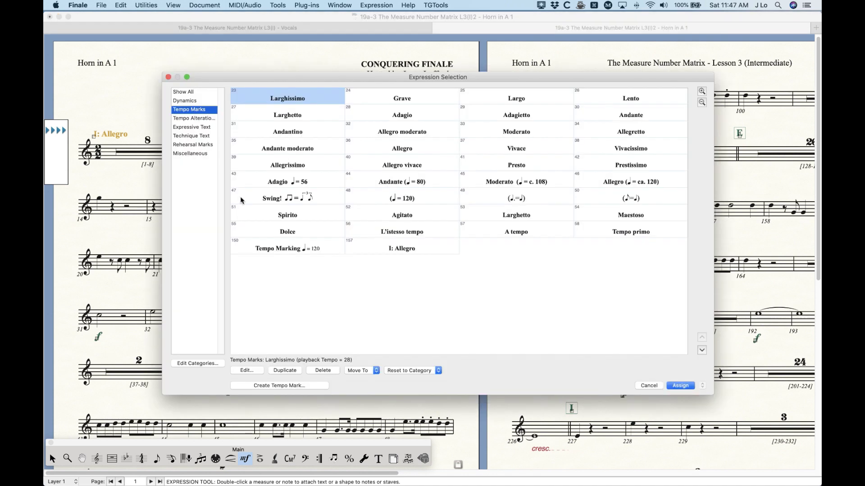
{"action": "left_click", "coordinate": [188, 145]}
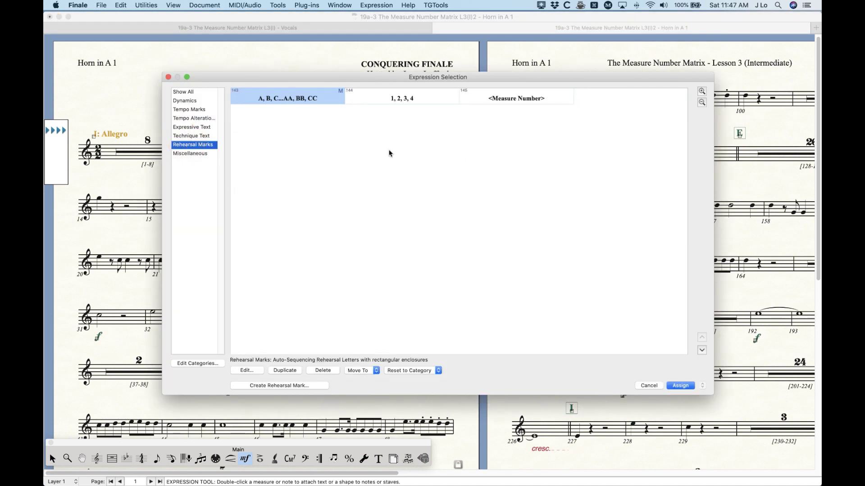
{"action": "left_click", "coordinate": [523, 100]}
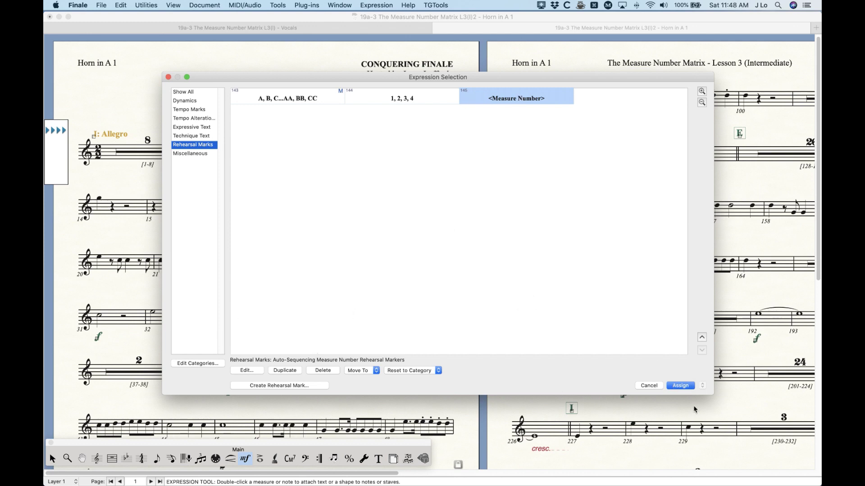
{"action": "key", "text": "Return"}
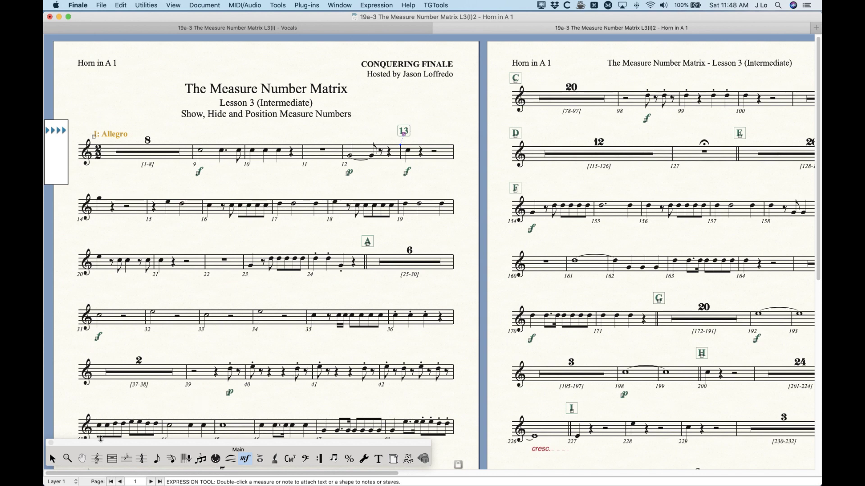
{"action": "left_click", "coordinate": [52, 458]}
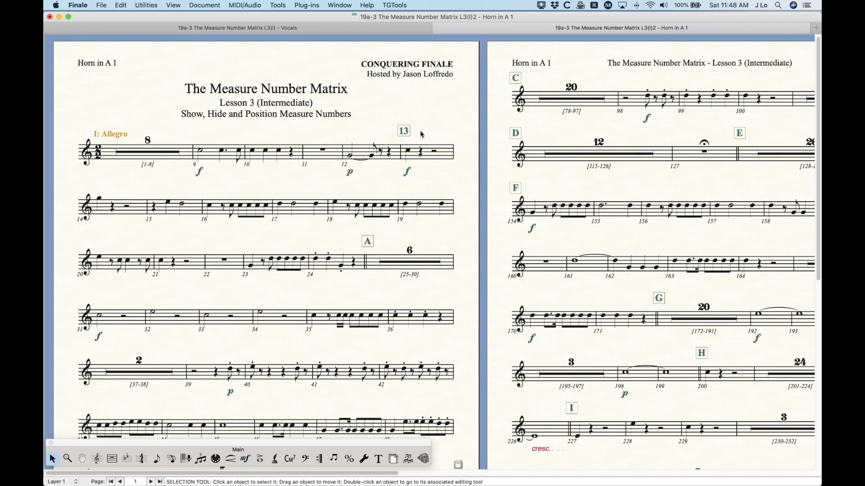
{"action": "left_click", "coordinate": [403, 164]}
Turn off Hide Measure Numbers for the measure 13 rehearsal mark, reassign the mark, and undo the change.
{"action": "left_click", "coordinate": [244, 458]}
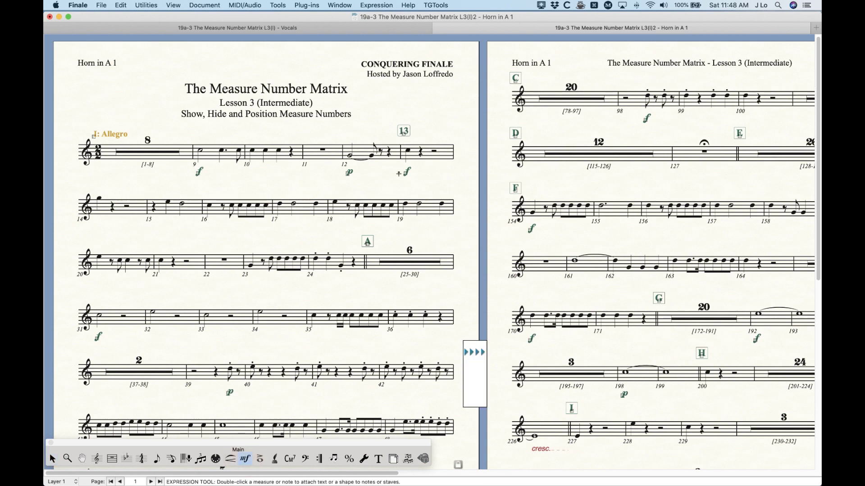
{"action": "double_click", "coordinate": [404, 131]}
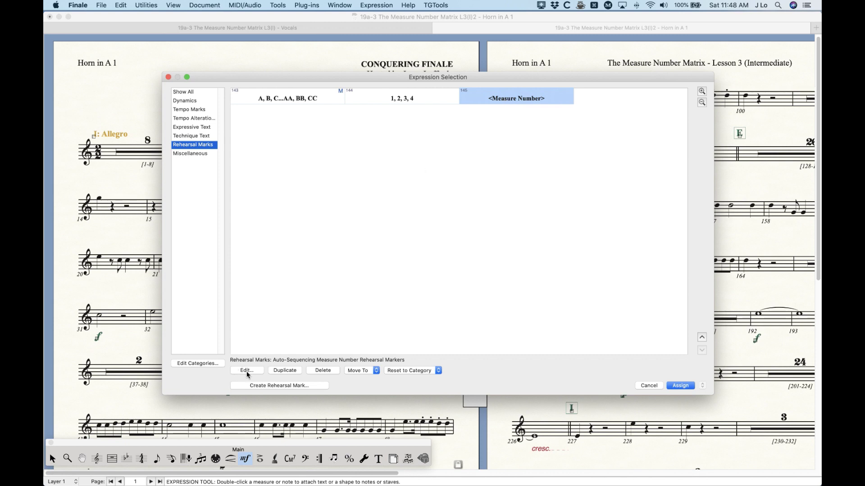
{"action": "left_click", "coordinate": [247, 371]}
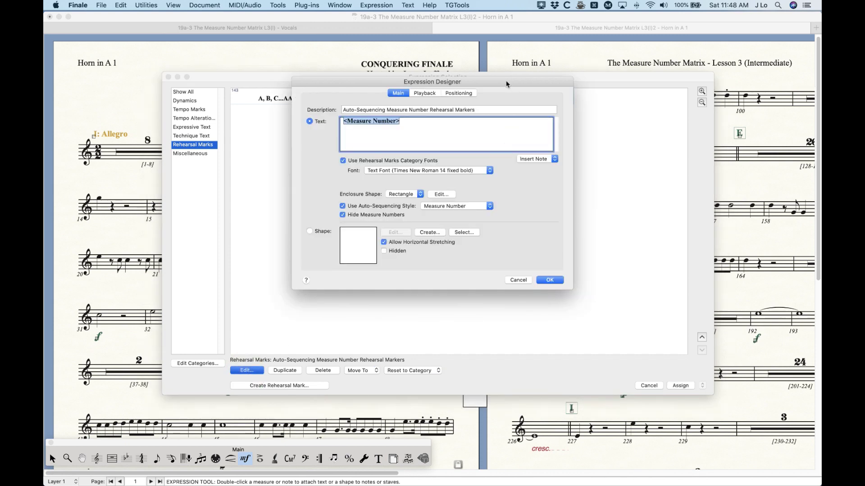
{"action": "left_click_drag", "start_coordinate": [507, 81], "coordinate": [527, 72]}
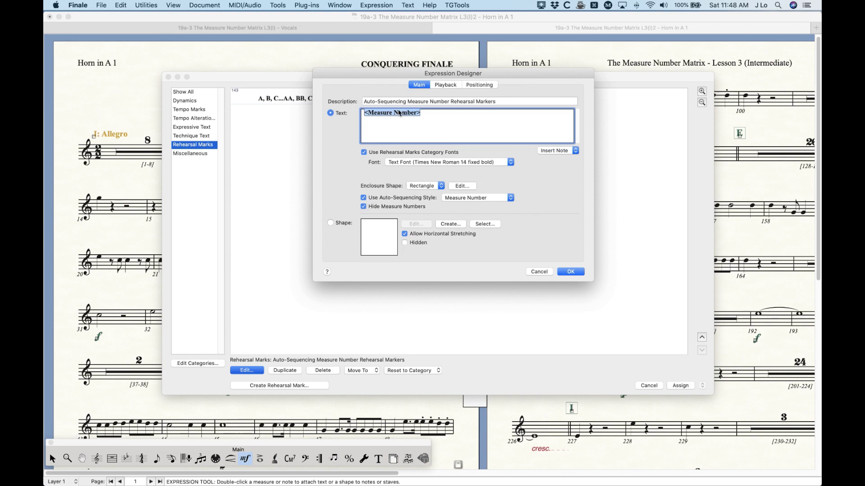
{"action": "left_click", "coordinate": [364, 205]}
{"action": "left_click", "coordinate": [570, 271]}
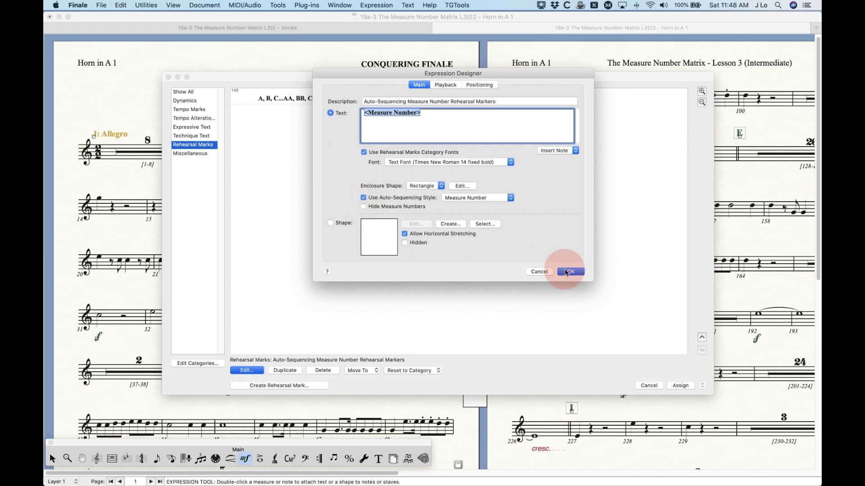
{"action": "left_click", "coordinate": [680, 385]}
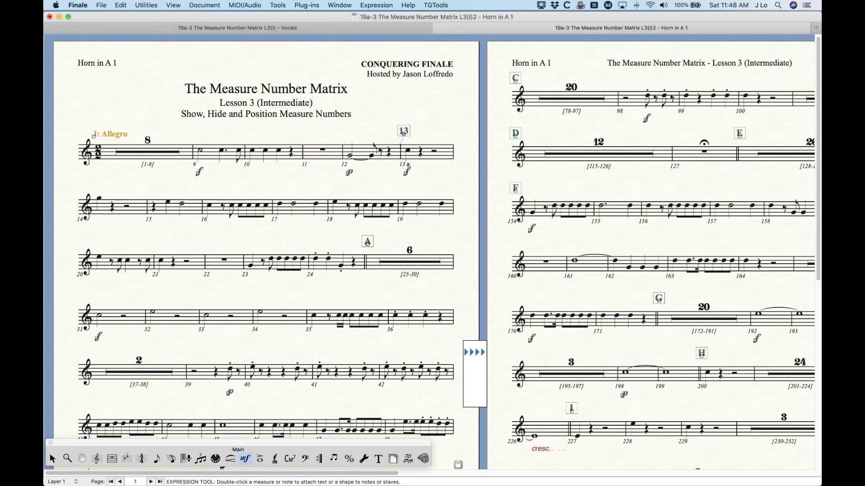
{"action": "key", "text": "super+z"}
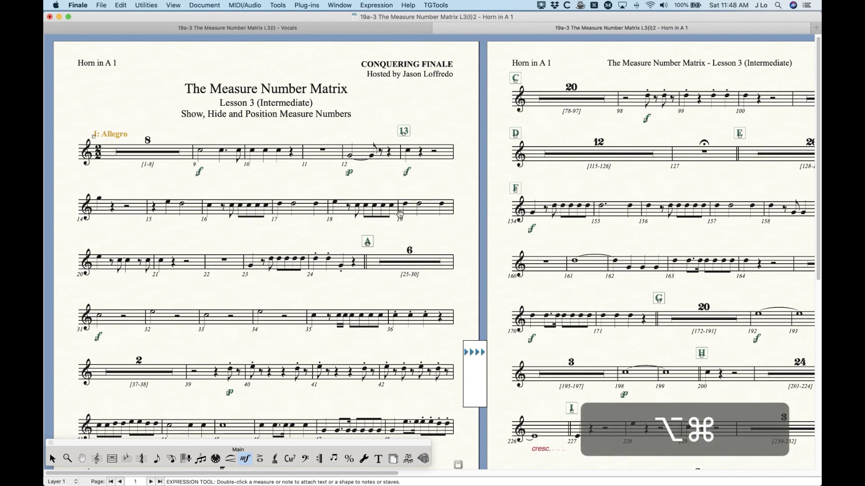
Switch to the full score and compare measure 13's rehearsal mark above the system with the boxed measure numbers below it.
{"action": "key", "text": "alt+super+slash"}
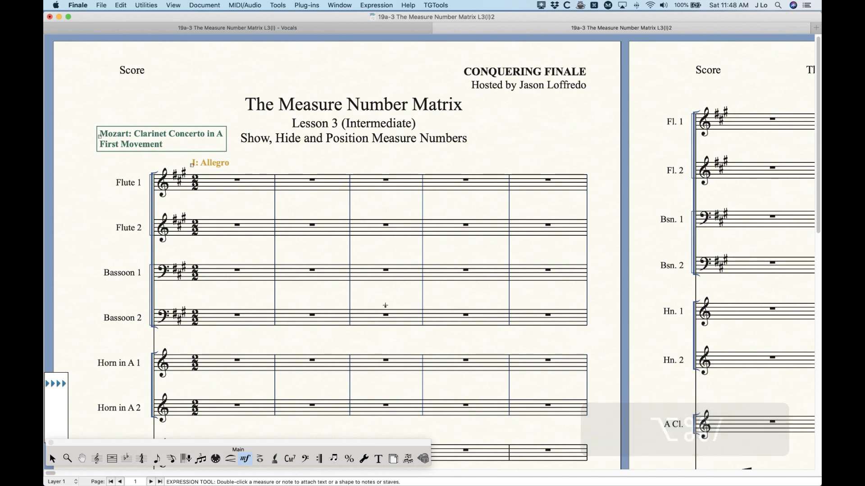
{"action": "scroll", "coordinate": [385, 306], "scroll_direction": "right", "scroll_amount": 10}
{"action": "scroll", "coordinate": [385, 306], "scroll_direction": "right", "scroll_amount": 10}
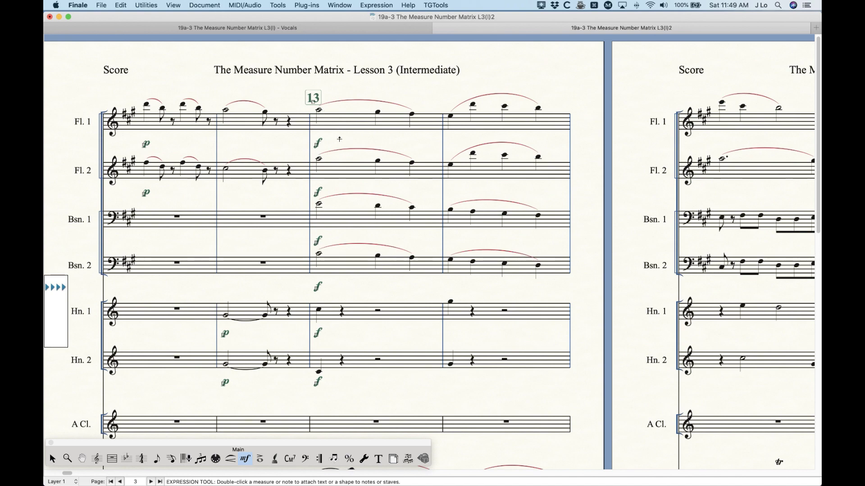
{"action": "key", "text": "super+minus"}
{"action": "key", "text": "super+minus"}
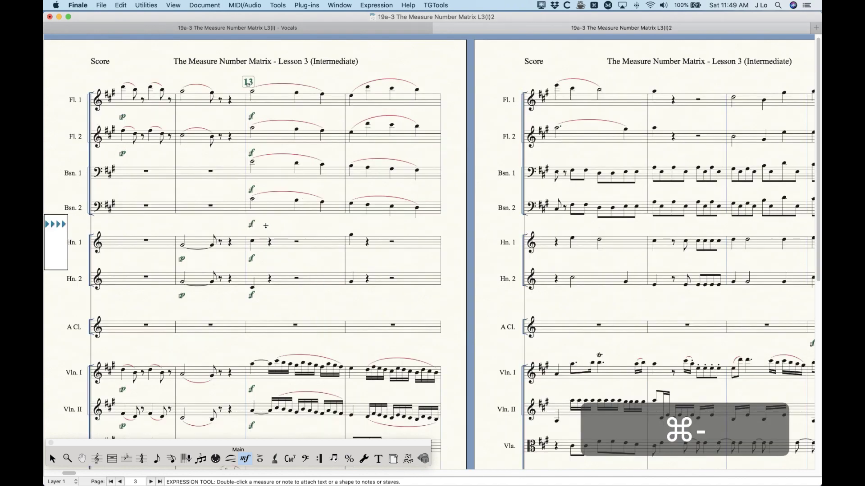
{"action": "scroll", "coordinate": [252, 225], "scroll_direction": "down", "scroll_amount": 3}
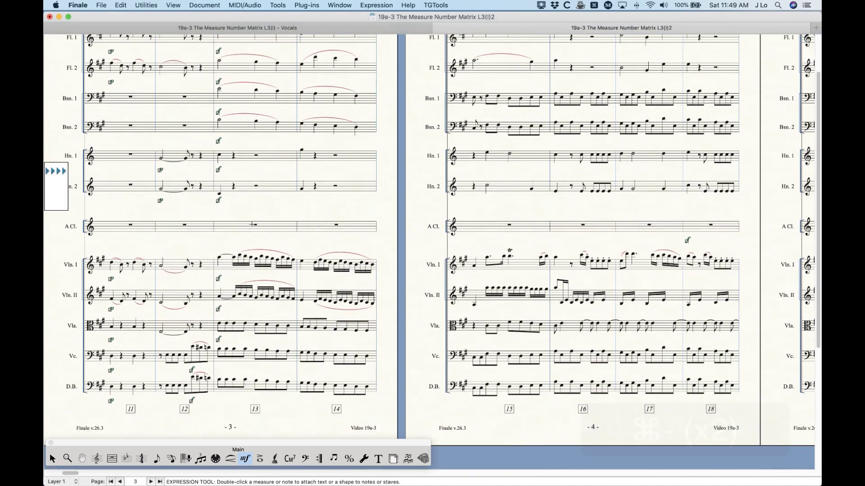
{"action": "scroll", "coordinate": [289, 328], "scroll_direction": "up", "scroll_amount": 1}
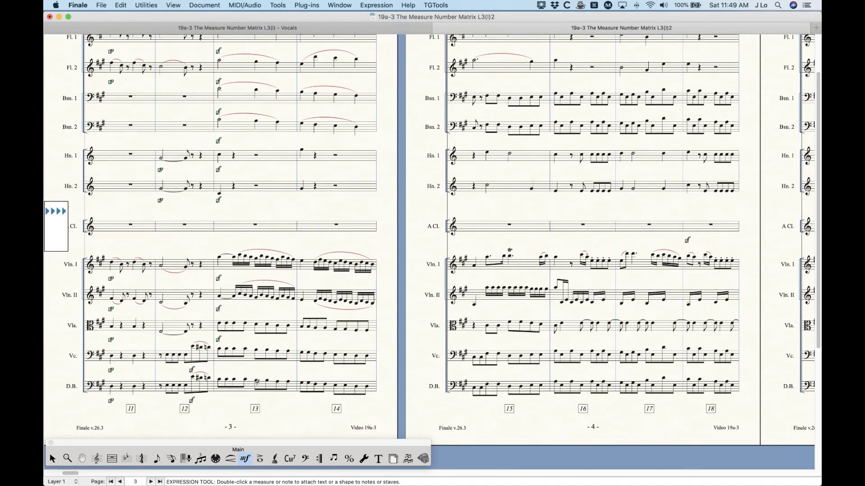
{"action": "scroll", "coordinate": [240, 344], "scroll_direction": "up", "scroll_amount": 3}
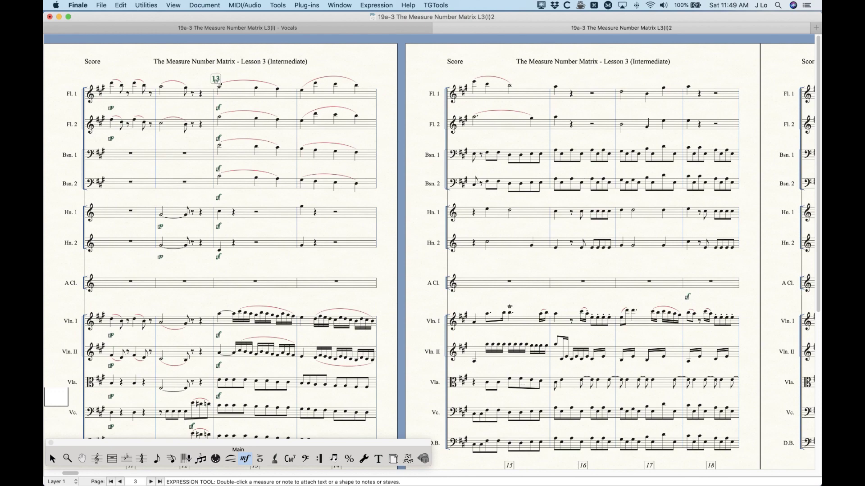
{"action": "scroll", "coordinate": [259, 309], "scroll_direction": "down", "scroll_amount": 4}
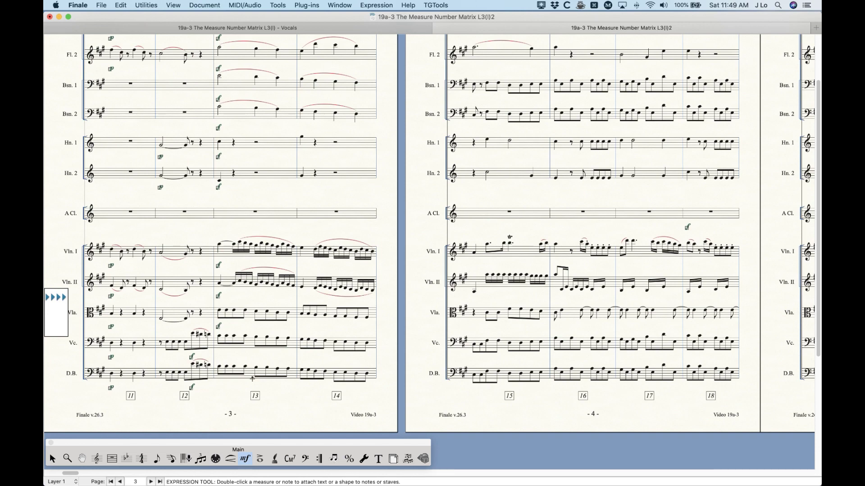
{"action": "scroll", "coordinate": [261, 391], "scroll_direction": "up", "scroll_amount": 4}
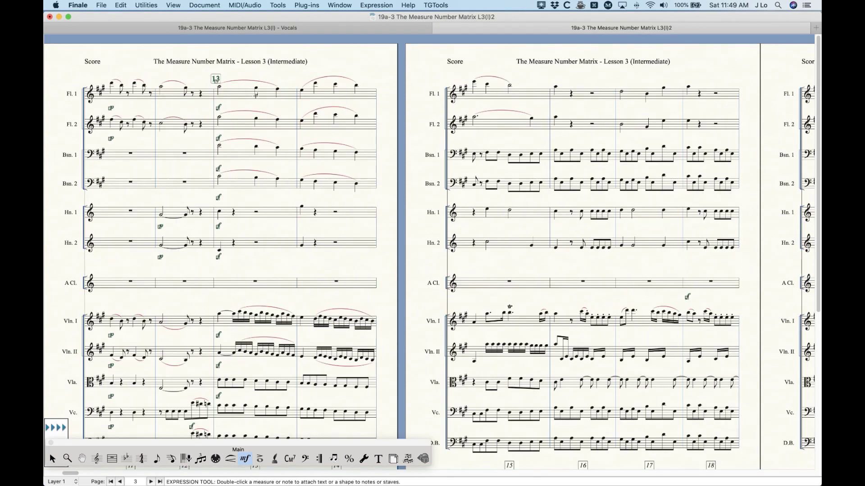
{"action": "scroll", "coordinate": [262, 391], "scroll_direction": "down", "scroll_amount": 2}
{"action": "key", "text": "super+minus"}
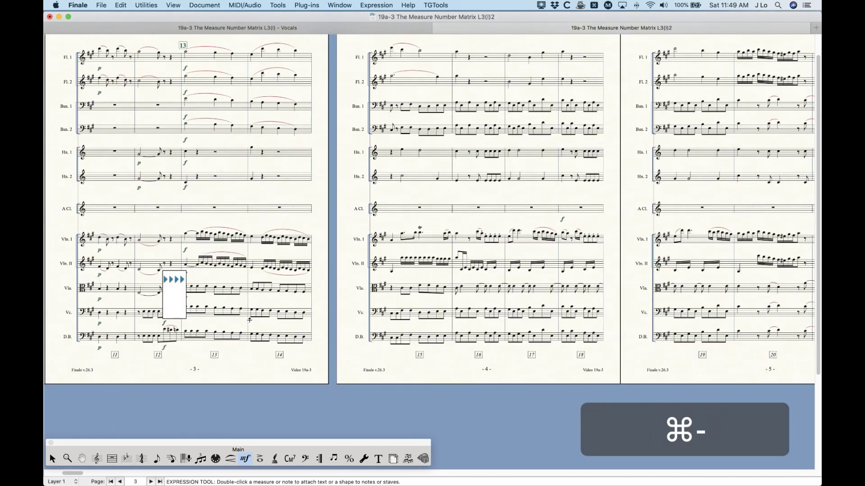
{"action": "scroll", "coordinate": [188, 45], "scroll_direction": "up", "scroll_amount": 2}
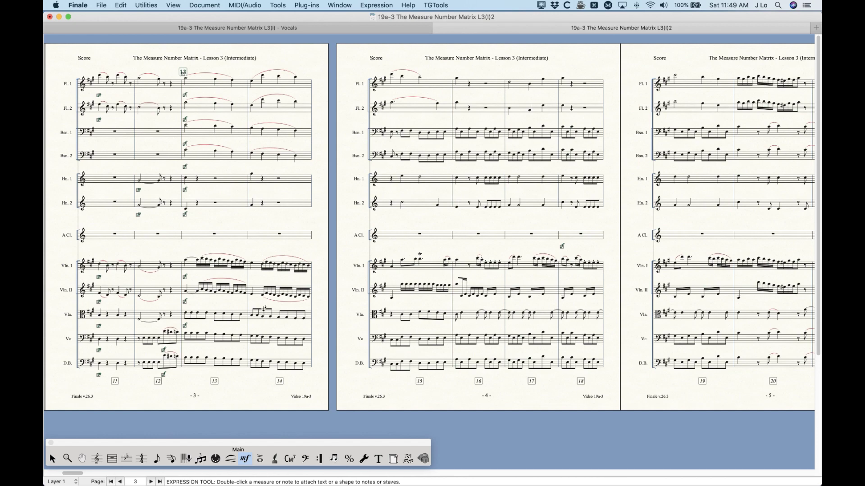
Review the expression assigned to the score's measure 13 rehearsal mark, leave it unchanged and return to the Selection tool.
{"action": "key", "text": "Home"}
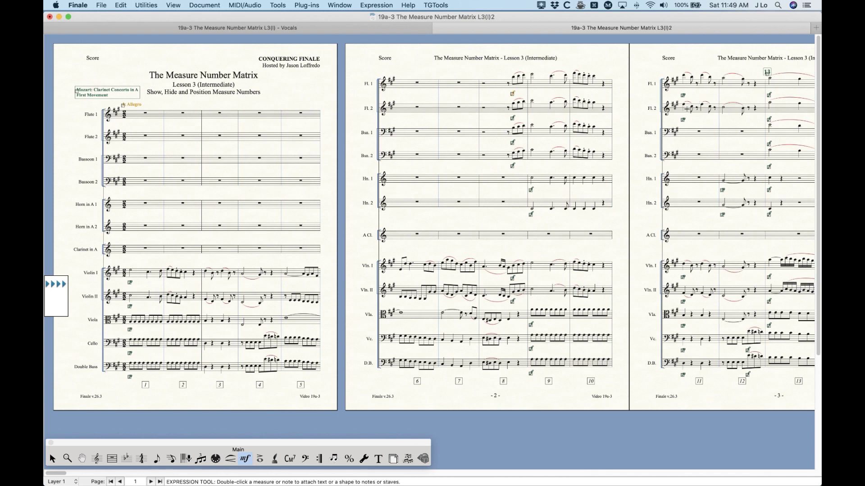
{"action": "left_click", "coordinate": [767, 74]}
{"action": "left_click", "coordinate": [767, 75]}
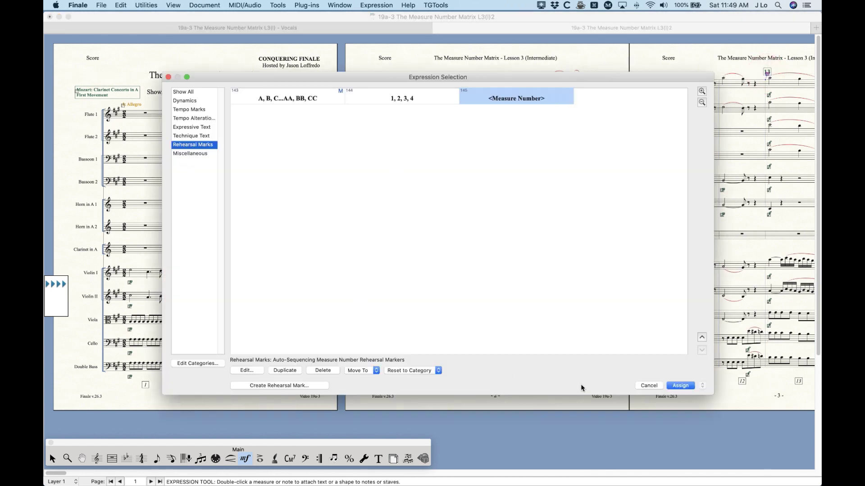
{"action": "left_click", "coordinate": [652, 387]}
{"action": "left_click", "coordinate": [51, 458]}
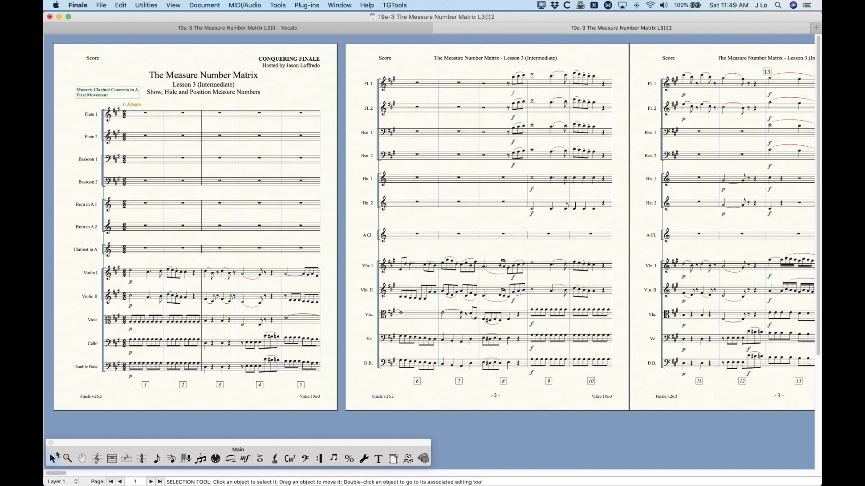